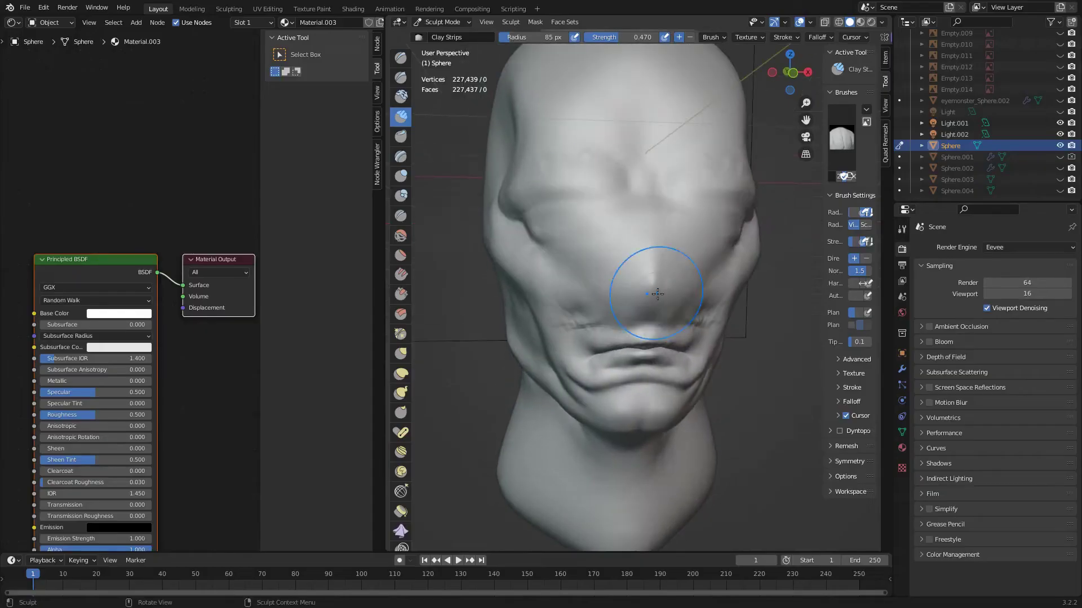
Orbit around the head sculpt to inspect it from the side, front and underside.
middle_drag(658, 294, 627, 222)
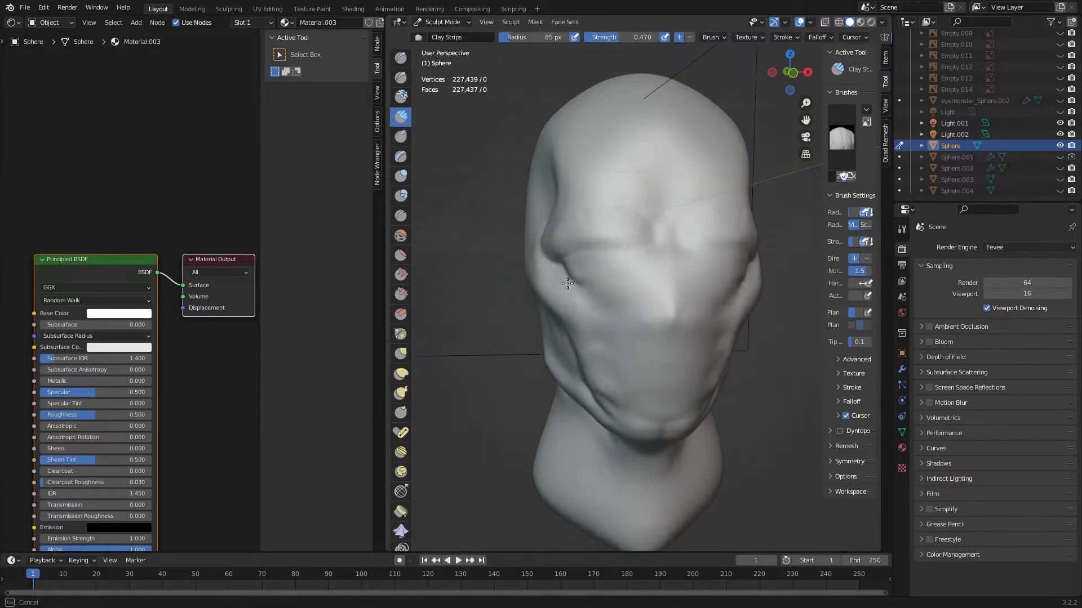
middle_drag(623, 152, 703, 355)
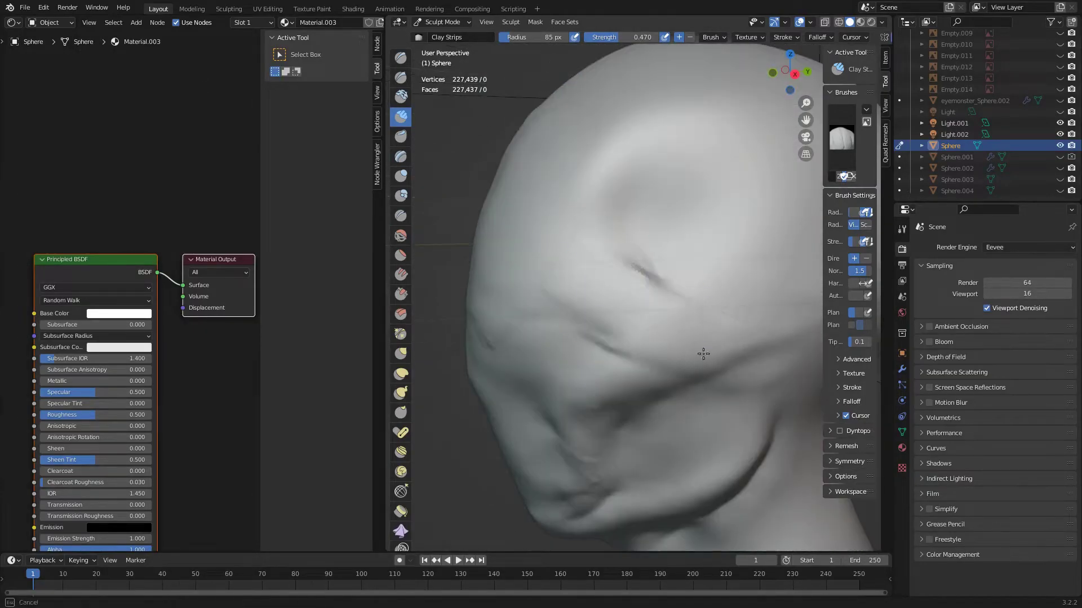
scroll(703, 355, down, 3)
middle_drag(580, 314, 648, 319)
scroll(659, 162, down, 2)
mouse_move(659, 162)
middle_down()
mouse_move(647, 358)
mouse_move(648, 315)
mouse_move(609, 295)
middle_up()
scroll(598, 310, up, 2)
scroll(597, 310, down, 4)
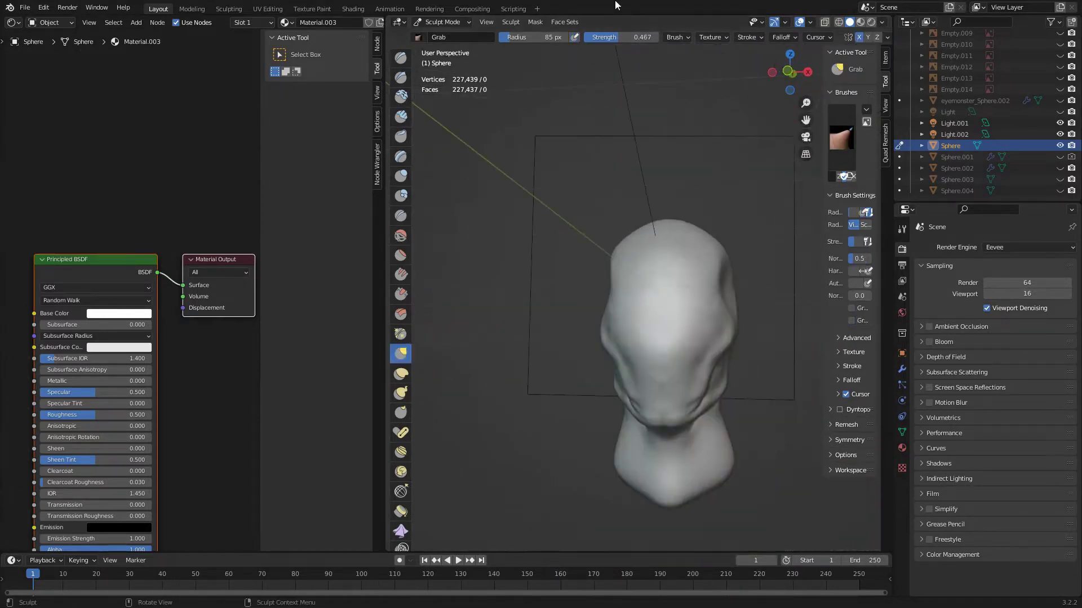
Pull the crown outward on both sides with the Grab brush into a broad, flat crest.
key(g)
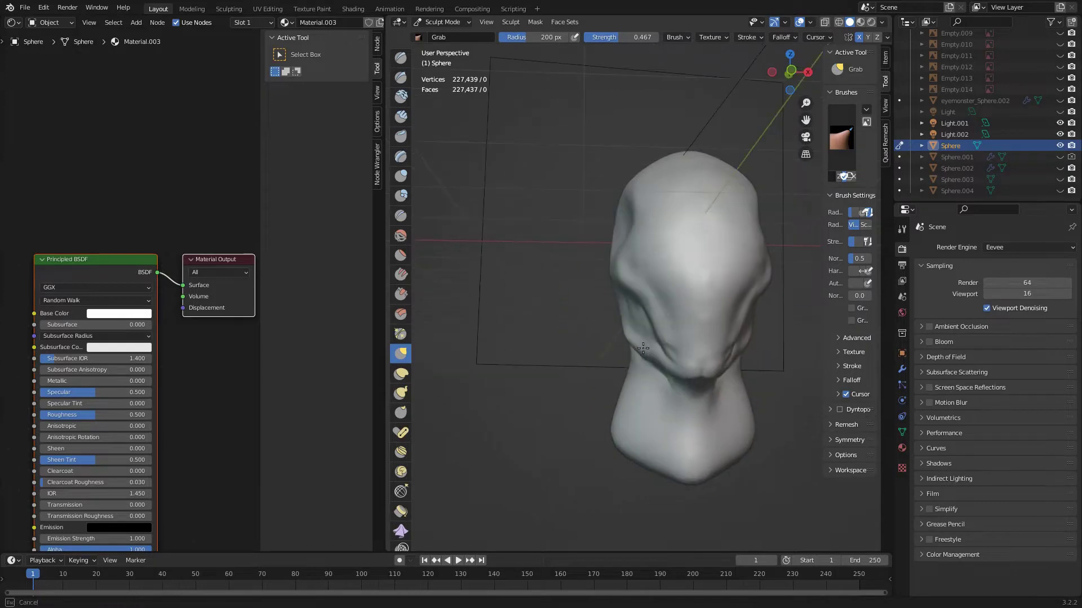
middle_drag(630, 265, 623, 263)
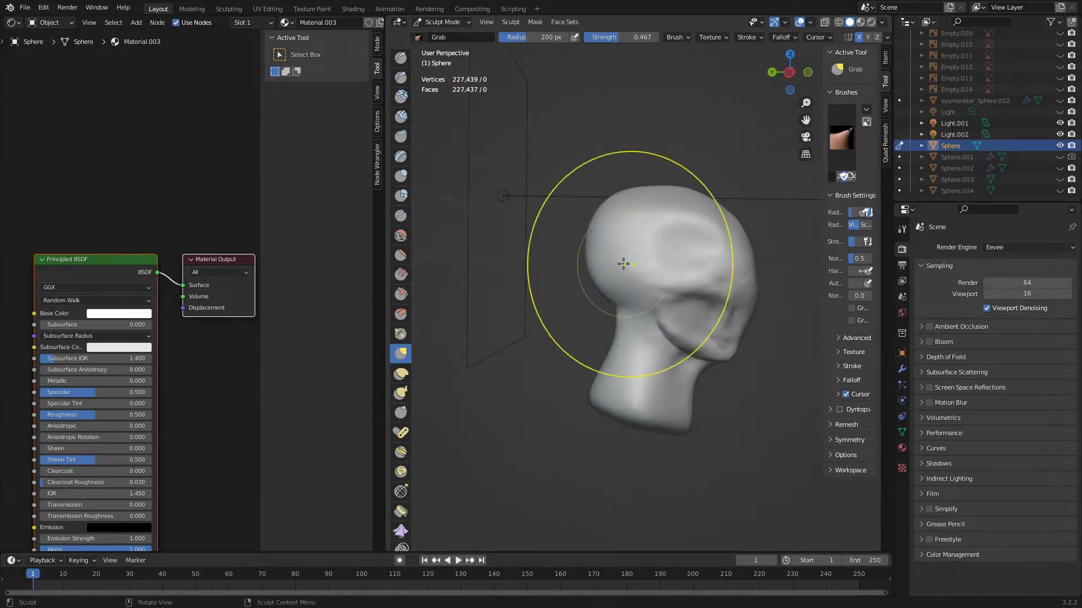
middle_drag(582, 187, 622, 205)
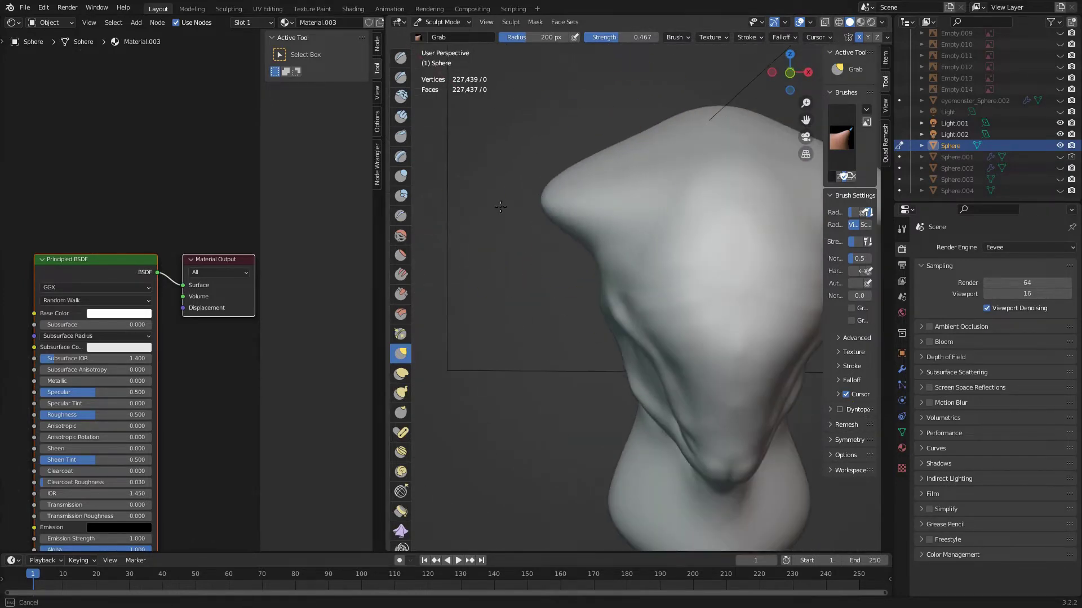
scroll(622, 205, down, 2)
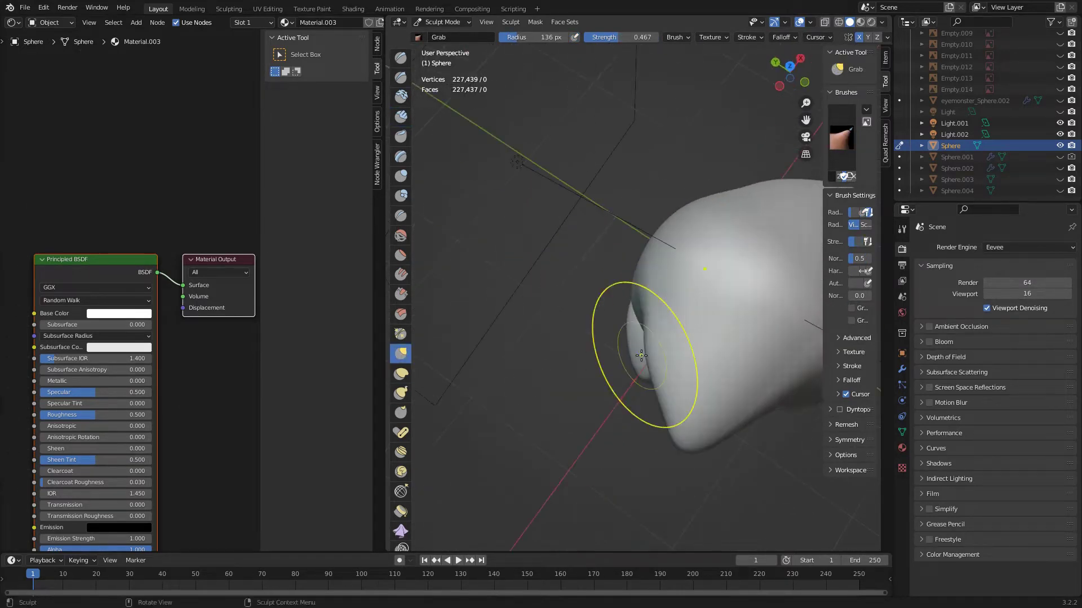
mouse_move(595, 326)
middle_down()
mouse_move(557, 281)
mouse_move(562, 250)
mouse_move(508, 282)
mouse_move(632, 309)
mouse_move(657, 261)
middle_up()
Build up the brow and snout forms with Clay Strips.
key(c)
scroll(561, 251, up, 5)
scroll(561, 250, down, 5)
scroll(599, 225, up, 5)
scroll(487, 303, up, 4)
scroll(633, 310, down, 5)
scroll(633, 309, up, 5)
scroll(633, 309, down, 5)
scroll(632, 218, up, 5)
Draw the crest out into two pointed, upswept horn tips with Snake Hook.
scroll(632, 218, down, 5)
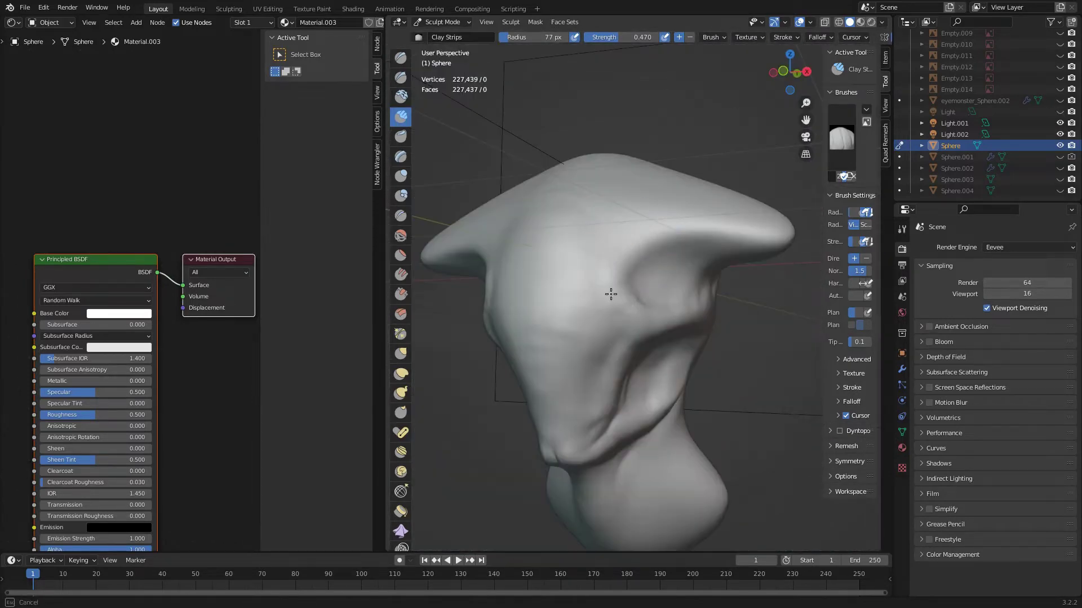
scroll(683, 248, up, 2)
mouse_move(609, 294)
middle_down()
mouse_move(683, 249)
mouse_move(659, 315)
middle_up()
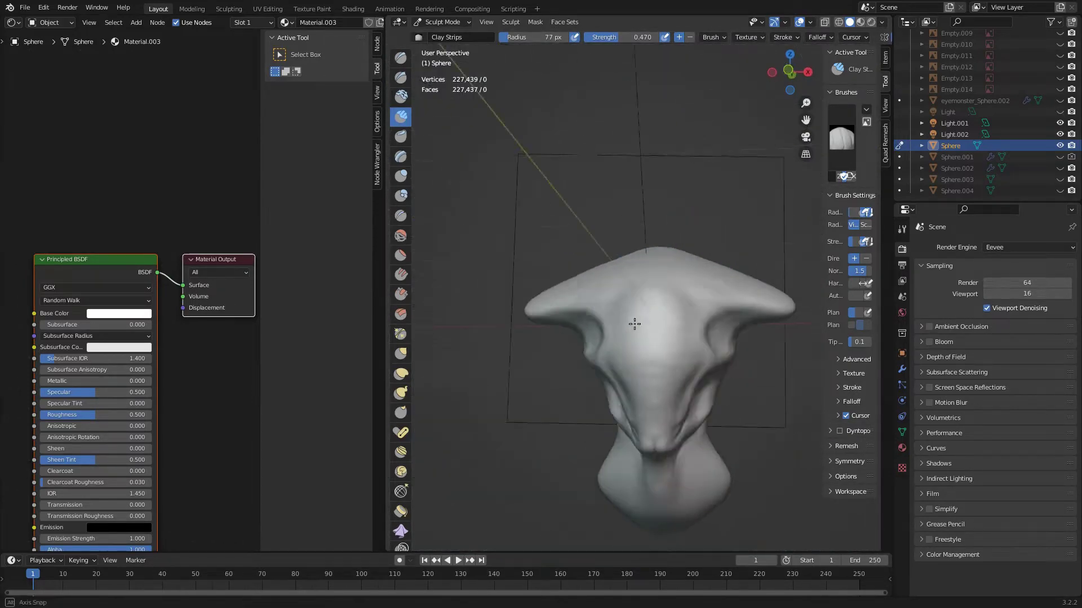
scroll(609, 325, down, 4)
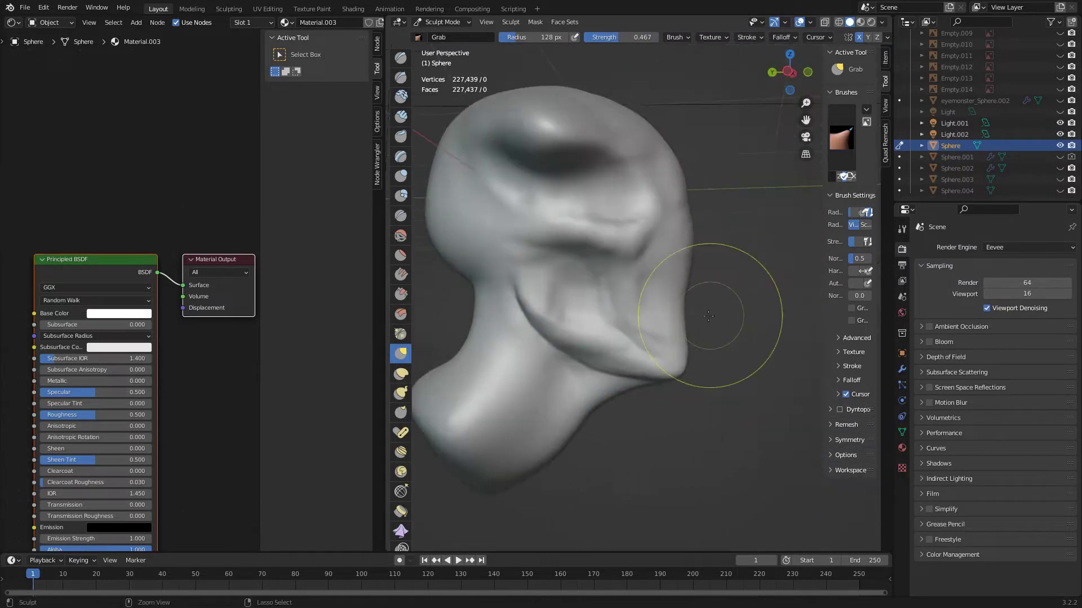
scroll(725, 314, up, 4)
mouse_move(688, 398)
middle_down()
mouse_move(706, 278)
mouse_move(604, 267)
mouse_move(641, 246)
mouse_move(515, 261)
middle_up()
scroll(628, 259, up, 2)
scroll(628, 259, down, 5)
scroll(515, 261, up, 3)
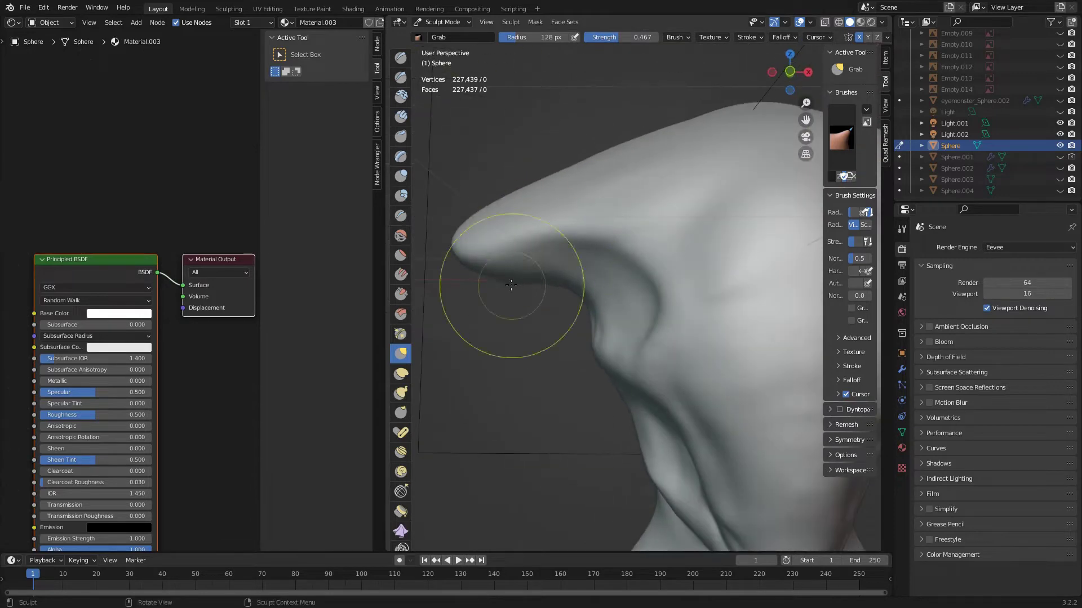
scroll(564, 267, down, 5)
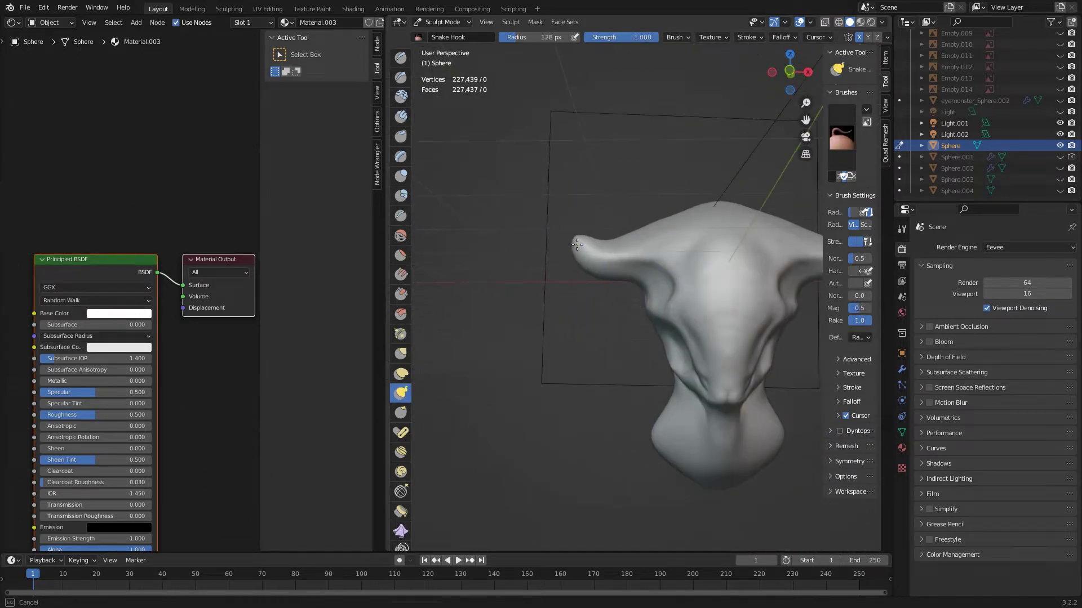
scroll(572, 244, up, 3)
Layer clay-strip ridges along the horn surfaces up to the tip.
key(shift+c)
scroll(638, 276, up, 3)
mouse_move(638, 275)
middle_down()
mouse_move(705, 189)
mouse_move(724, 254)
mouse_move(631, 283)
middle_up()
middle_drag(657, 317, 603, 302)
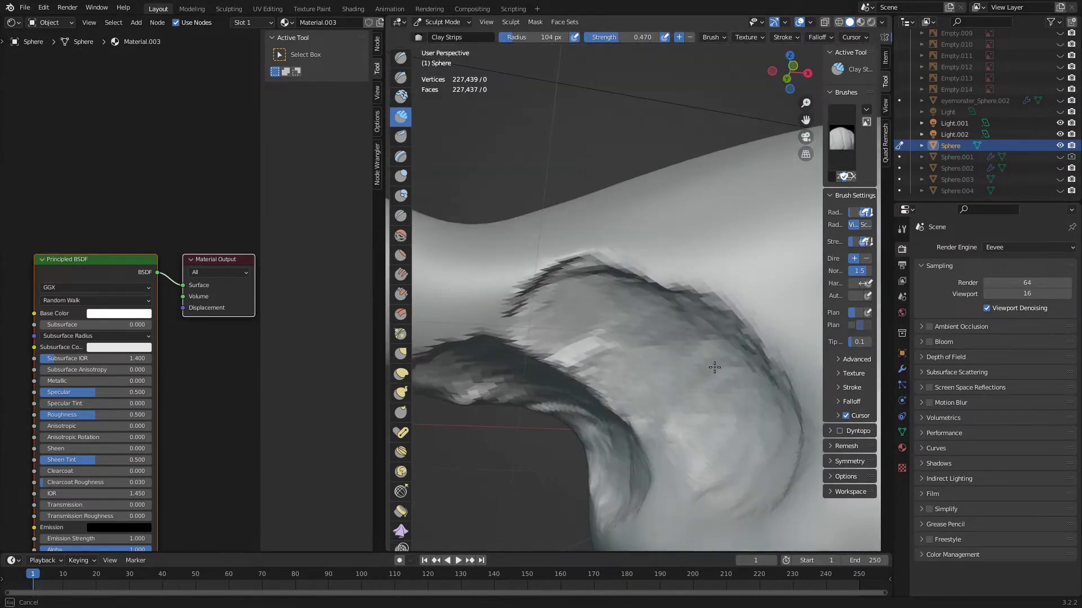
scroll(603, 301, down, 5)
scroll(676, 314, up, 5)
mouse_move(676, 314)
middle_down()
mouse_move(663, 268)
mouse_move(534, 280)
mouse_move(592, 259)
mouse_move(648, 268)
mouse_move(741, 261)
mouse_move(669, 288)
mouse_move(617, 379)
mouse_move(628, 307)
mouse_move(611, 277)
middle_up()
Reshape the horn tip with the Grab and Scrape brushes.
key(g)
key(shift+t)
key(g)
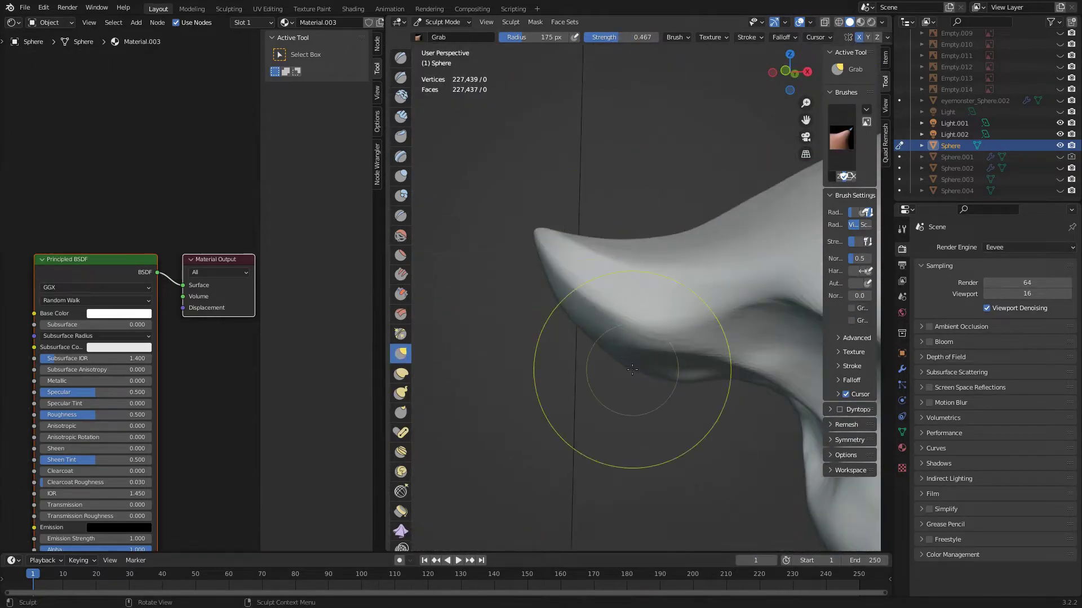
mouse_move(632, 369)
middle_down()
mouse_move(540, 223)
mouse_move(642, 334)
middle_up()
scroll(580, 214, down, 5)
scroll(641, 334, up, 5)
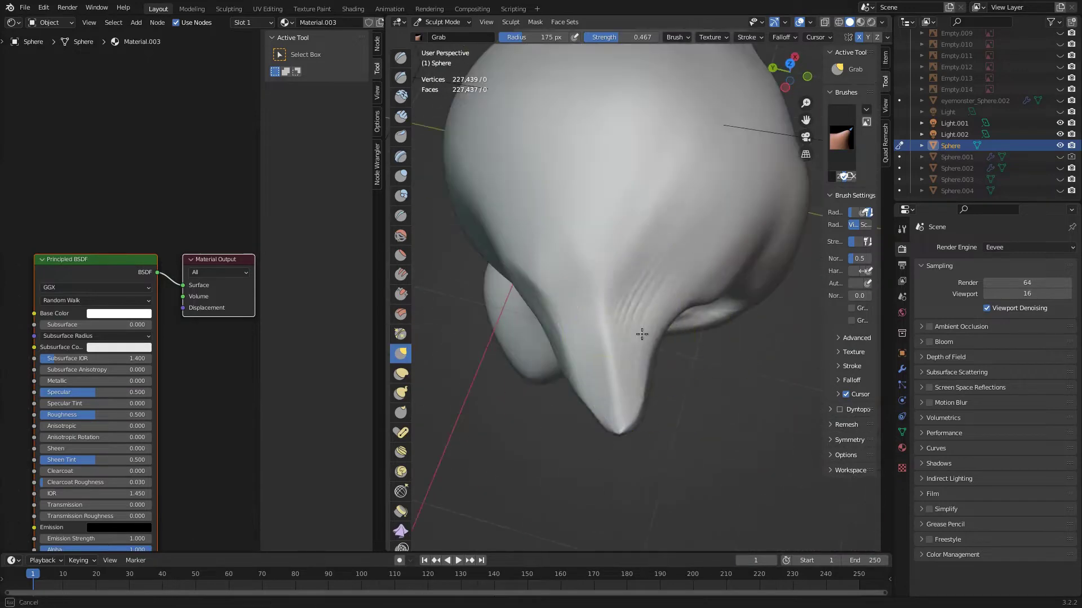
mouse_move(547, 335)
middle_down()
mouse_move(568, 277)
mouse_move(575, 338)
middle_up()
Layer chevron-shaped clay-strip ridges across the forehead and brow.
key(f)
click(554, 99)
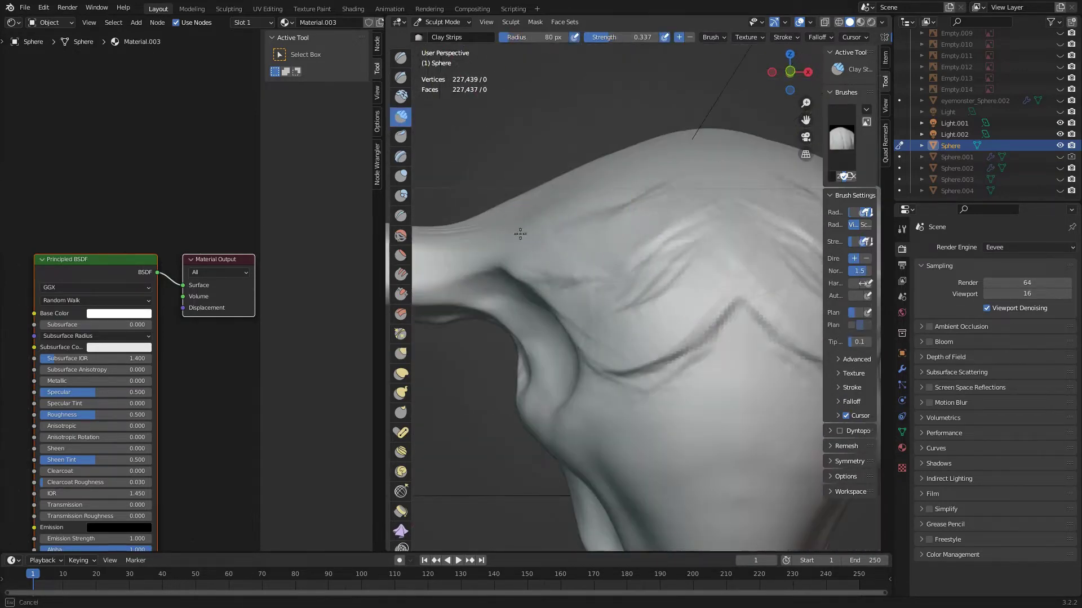
scroll(633, 242, down, 5)
scroll(623, 326, up, 5)
scroll(678, 326, down, 5)
scroll(551, 354, up, 7)
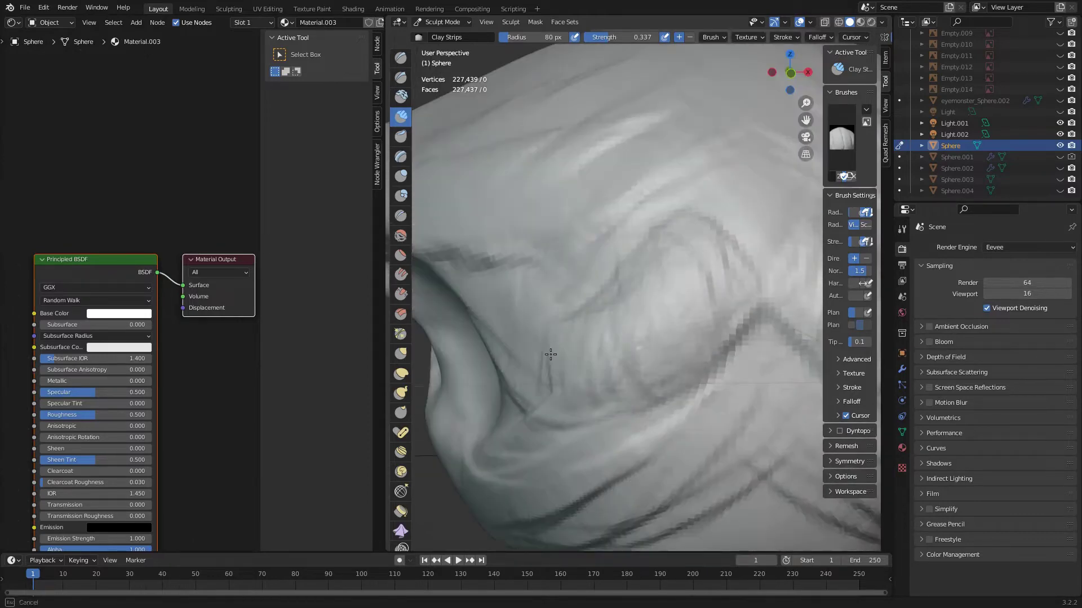
scroll(550, 354, down, 3)
mouse_move(712, 302)
middle_down()
mouse_move(662, 321)
mouse_move(544, 326)
mouse_move(746, 316)
mouse_move(592, 237)
mouse_move(733, 253)
middle_up()
scroll(609, 330, down, 5)
scroll(610, 331, up, 7)
scroll(628, 316, down, 2)
scroll(660, 281, up, 3)
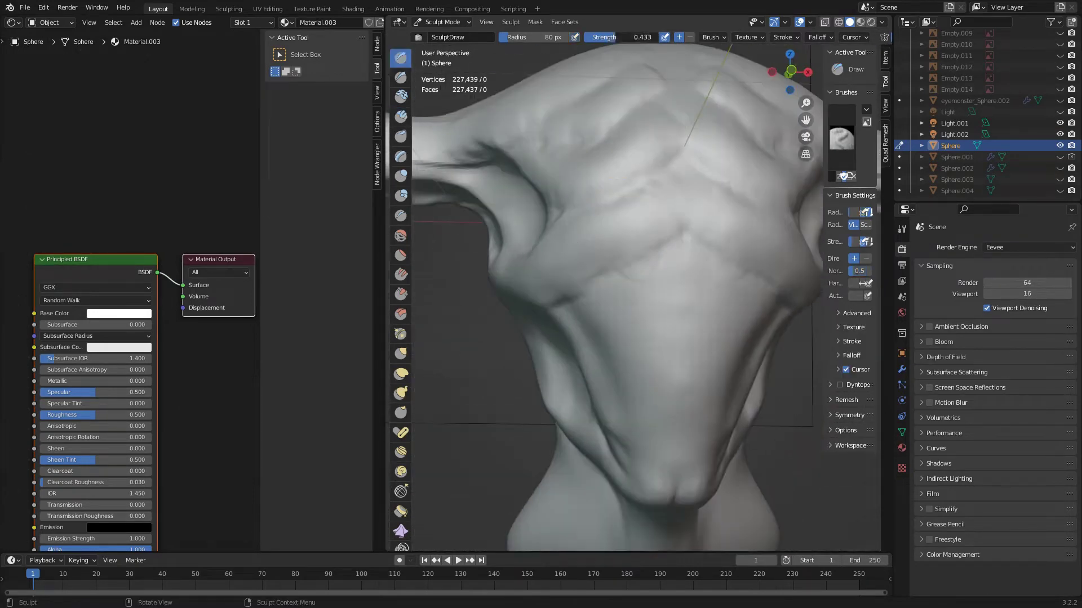
Draw raised ridge strokes along the brow with the Draw brush.
key(x)
scroll(679, 219, up, 3)
scroll(668, 363, down, 5)
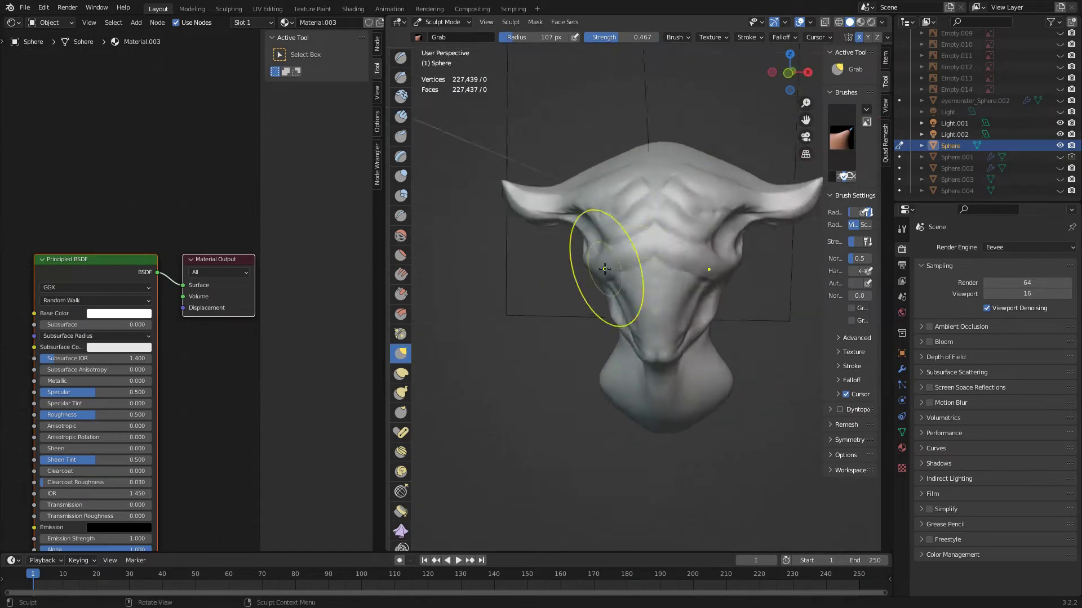
mouse_move(707, 294)
middle_down()
mouse_move(466, 140)
mouse_move(587, 290)
middle_up()
Stack more clay-strip ridges across the chest and brow area.
key(c)
scroll(652, 350, up, 3)
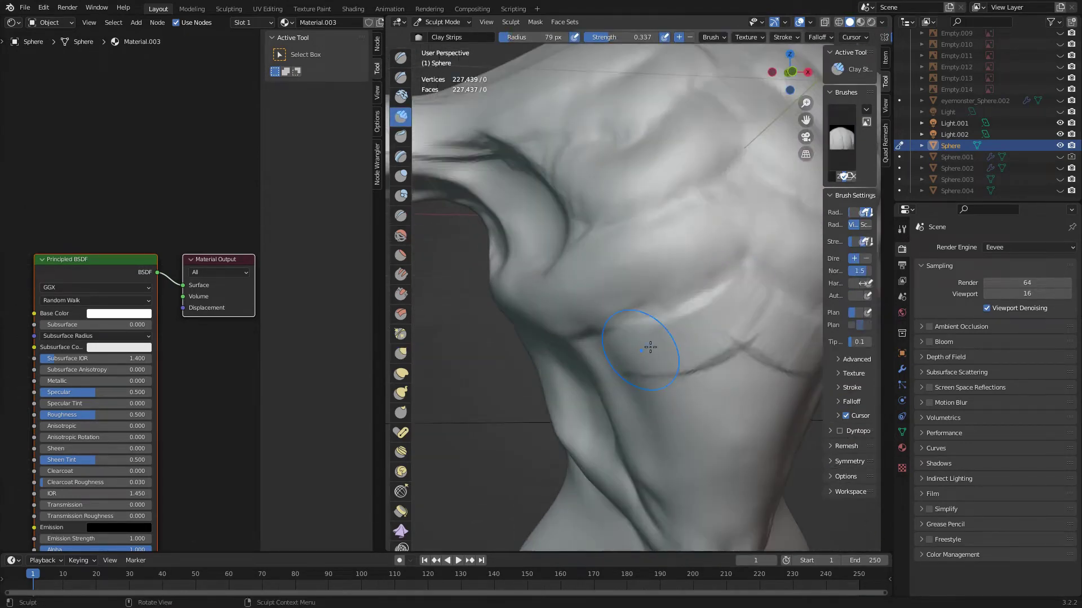
mouse_move(652, 350)
middle_down()
mouse_move(633, 320)
mouse_move(633, 181)
middle_up()
scroll(632, 181, down, 4)
scroll(640, 295, up, 3)
scroll(648, 302, up, 1)
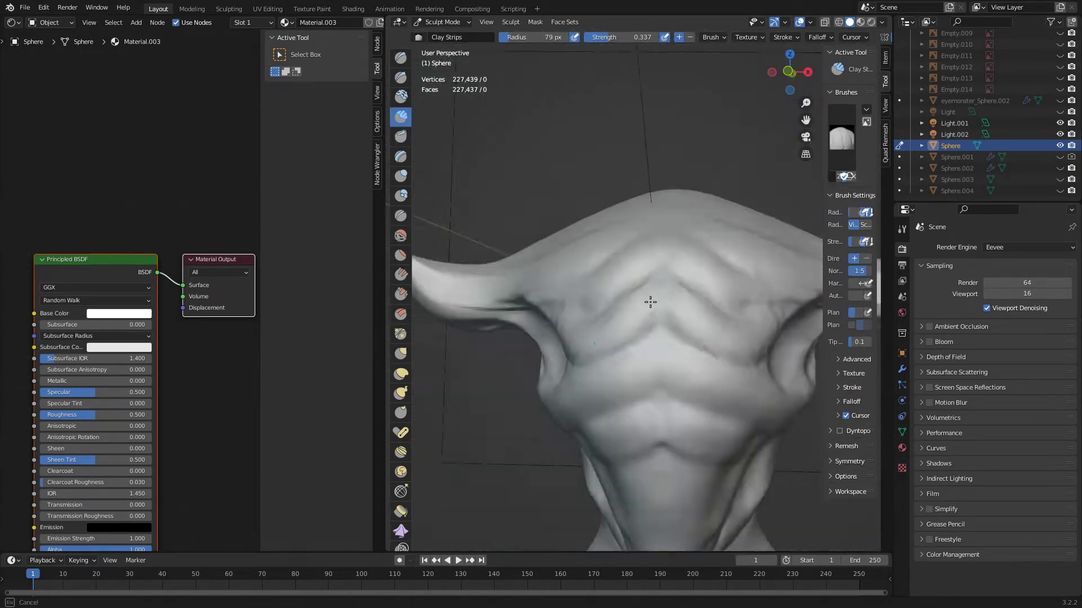
scroll(622, 342, up, 5)
scroll(623, 342, down, 5)
mouse_move(580, 350)
middle_down()
mouse_move(620, 302)
mouse_move(696, 325)
middle_up()
scroll(640, 241, up, 3)
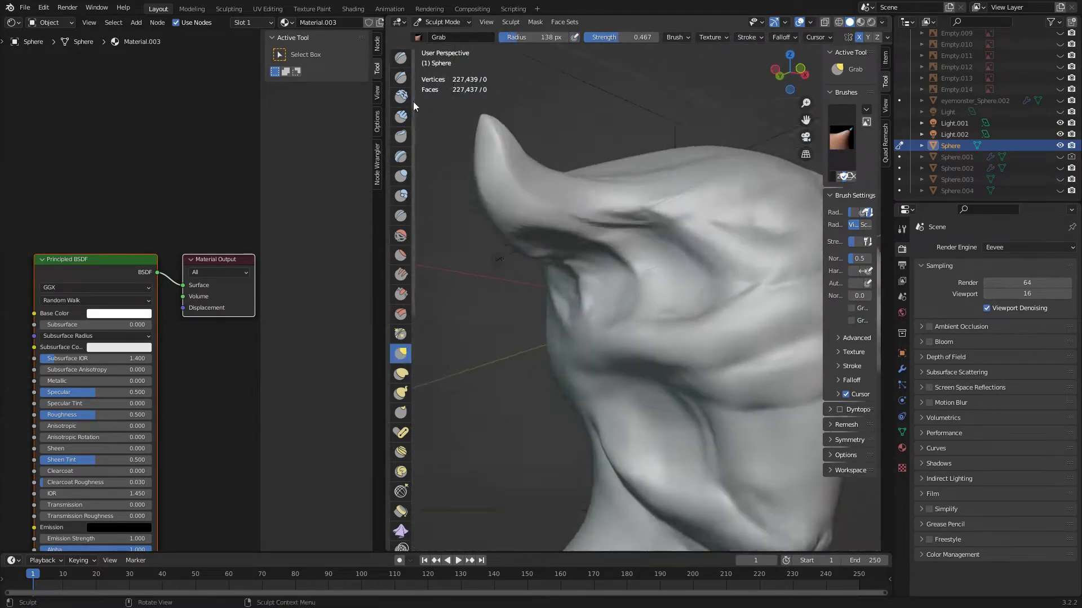
Build further clay-strip ridges around the base of the horns.
key(c)
scroll(578, 322, up, 3)
mouse_move(563, 304)
middle_down()
mouse_move(578, 322)
mouse_move(619, 321)
middle_up()
scroll(577, 323, down, 4)
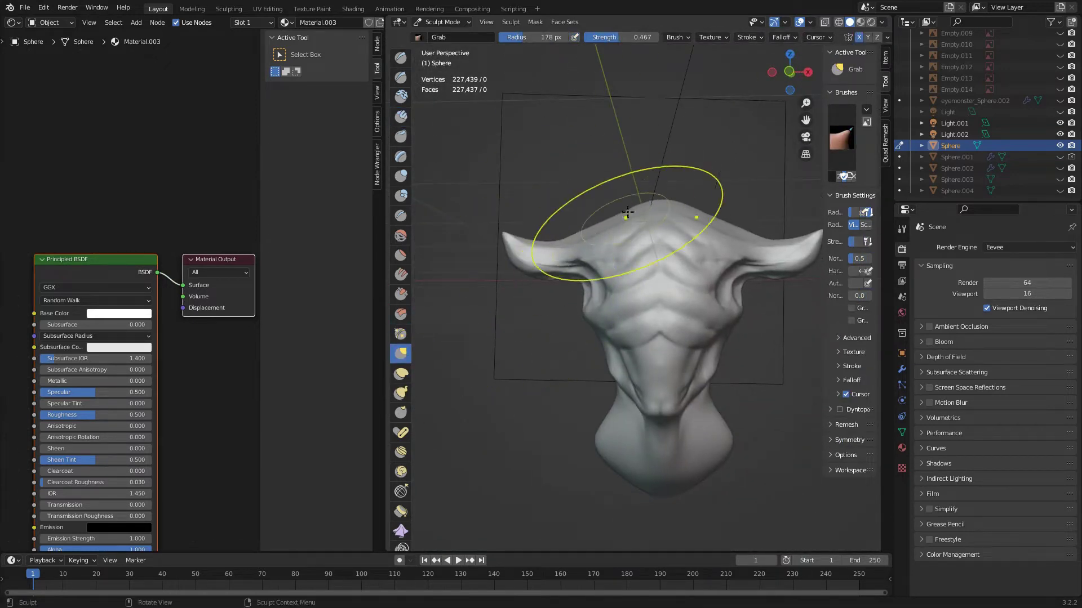
scroll(648, 231, down, 2)
mouse_move(648, 231)
middle_down()
mouse_move(519, 314)
mouse_move(721, 259)
middle_up()
Build up clay strips along the side of the head.
scroll(722, 259, down, 2)
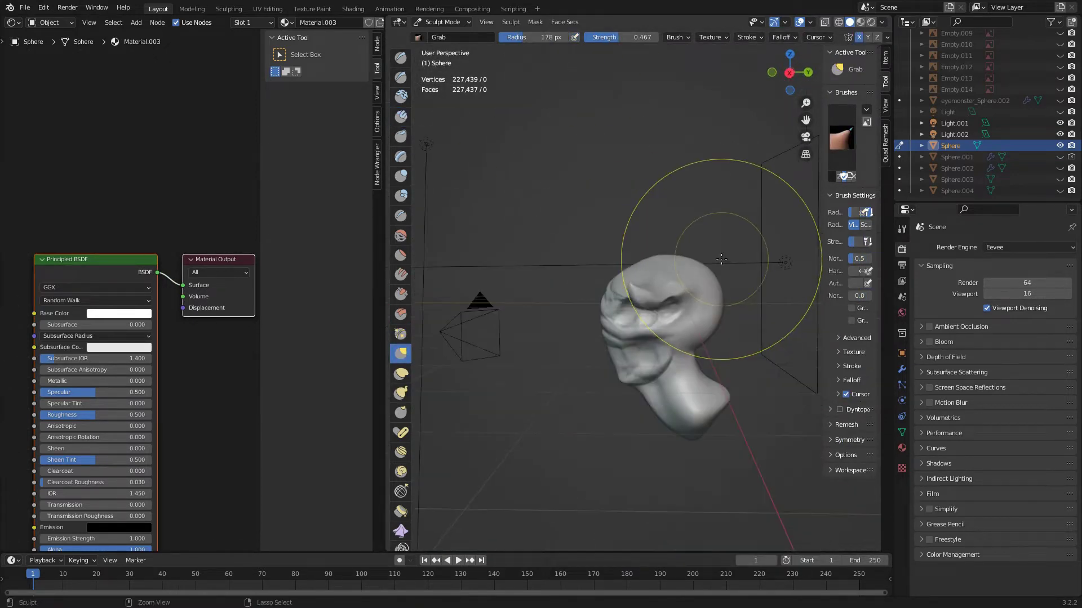
middle_drag(642, 335, 591, 254)
scroll(591, 254, up, 2)
key(c)
scroll(564, 214, up, 3)
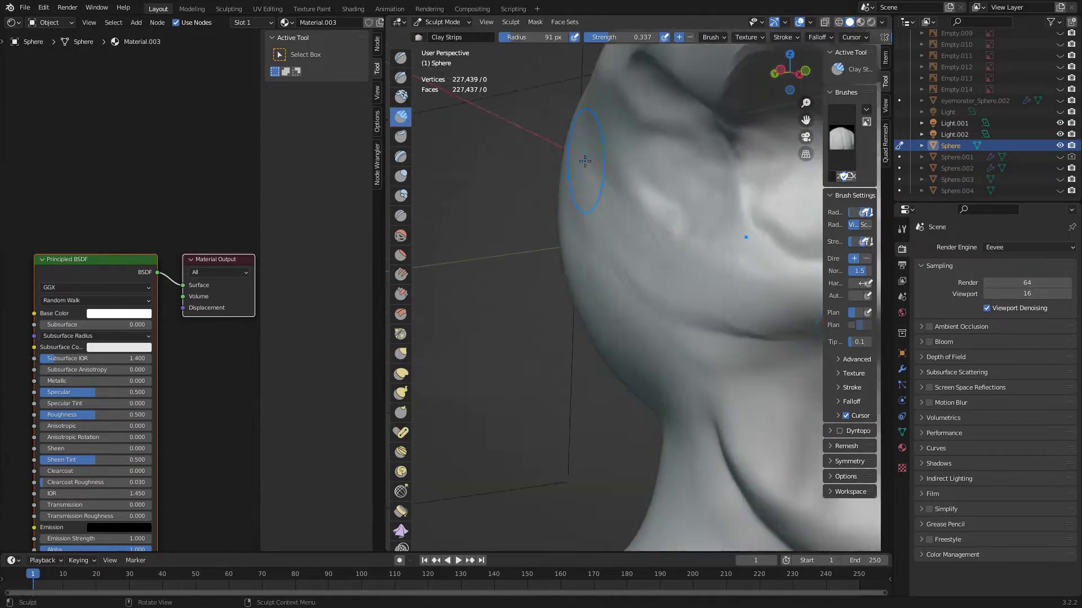
scroll(550, 185, up, 2)
middle_drag(479, 185, 616, 302)
scroll(754, 290, down, 3)
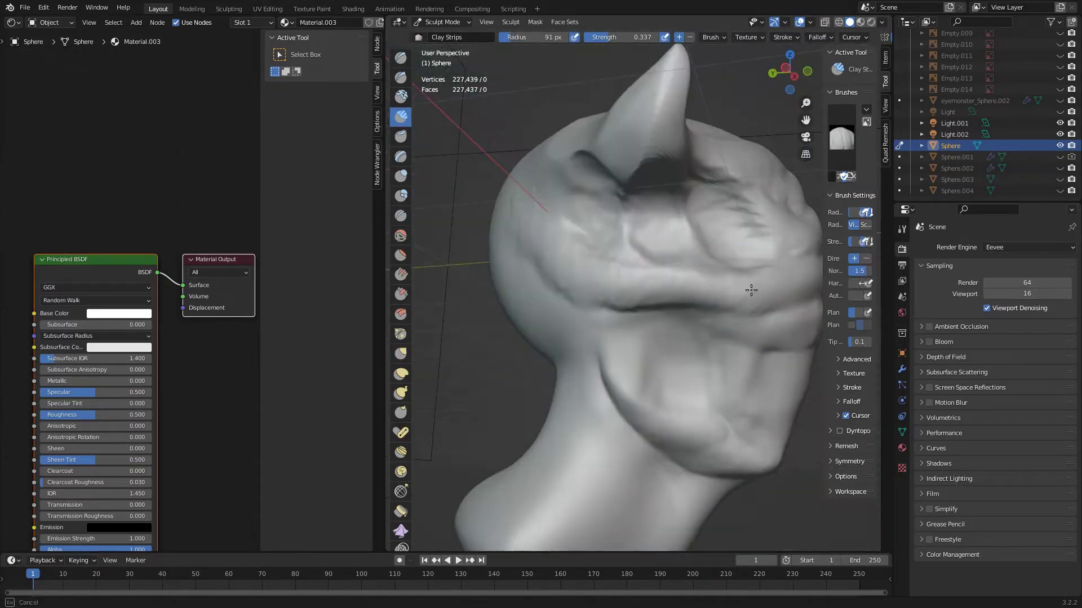
scroll(754, 290, down, 2)
scroll(626, 235, up, 6)
Deepen the wrinkled ridges over the chest and neck.
mouse_move(626, 234)
middle_down()
mouse_move(619, 293)
mouse_move(624, 51)
middle_up()
scroll(620, 265, down, 4)
scroll(619, 293, up, 4)
scroll(619, 293, down, 1)
scroll(619, 292, up, 2)
scroll(625, 51, up, 3)
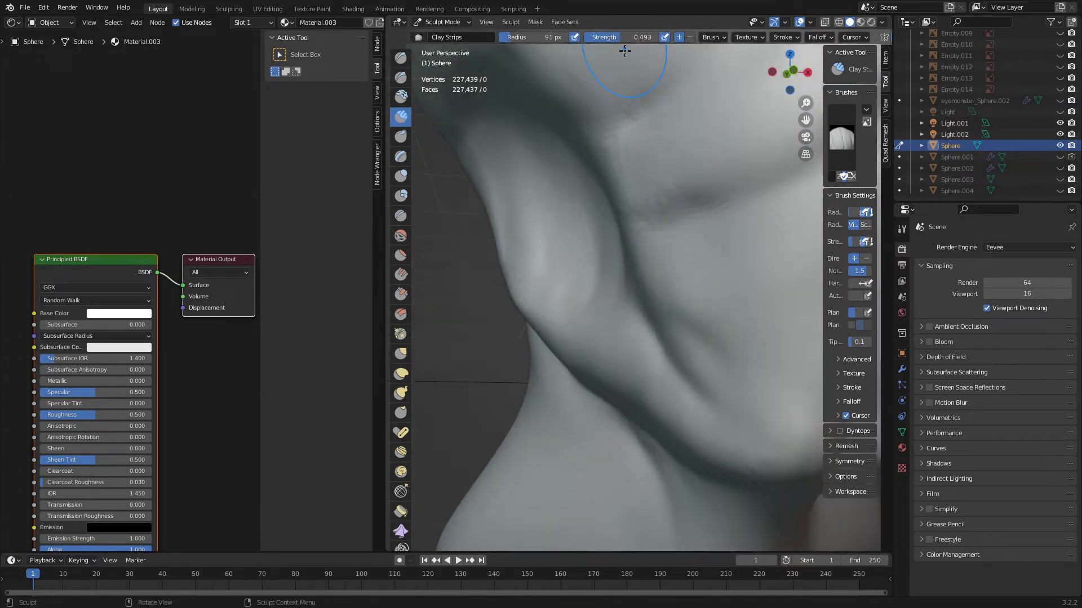
middle_drag(705, 343, 616, 277)
scroll(615, 277, down, 3)
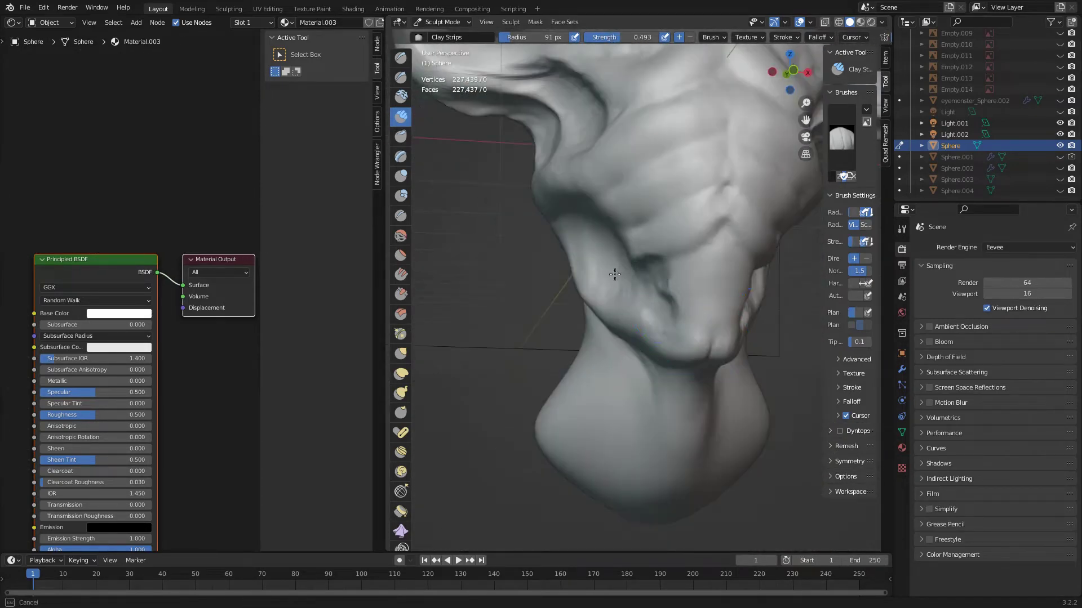
scroll(592, 254, up, 3)
scroll(639, 285, down, 3)
scroll(639, 284, up, 2)
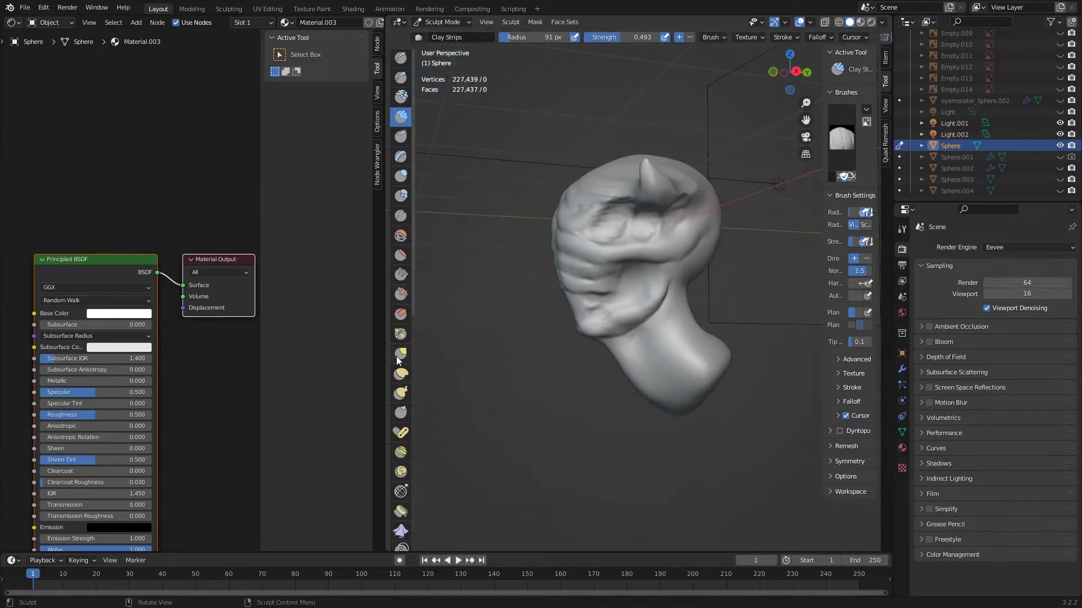
scroll(611, 315, up, 3)
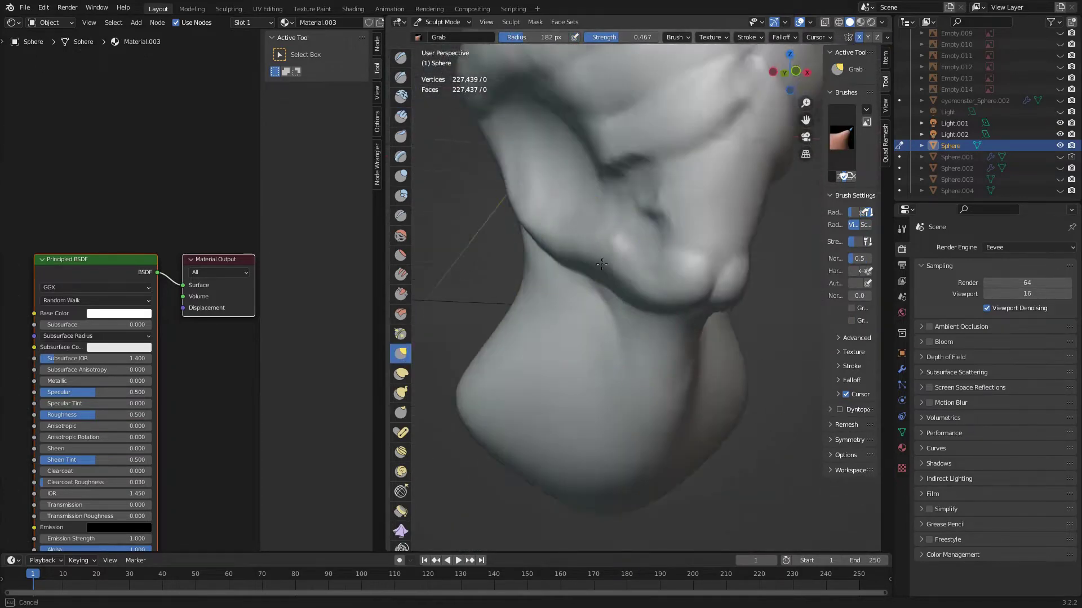
scroll(631, 338, down, 2)
scroll(631, 338, down, 3)
Deepen the wrinkled ridges across the brow of the horned head.
mouse_move(598, 225)
middle_down()
mouse_move(587, 193)
mouse_move(652, 302)
mouse_move(604, 265)
mouse_move(564, 185)
mouse_move(479, 203)
middle_up()
scroll(652, 302, up, 3)
scroll(575, 253, down, 3)
scroll(575, 254, up, 3)
scroll(571, 207, down, 3)
scroll(570, 206, up, 2)
scroll(462, 194, down, 3)
key(i)
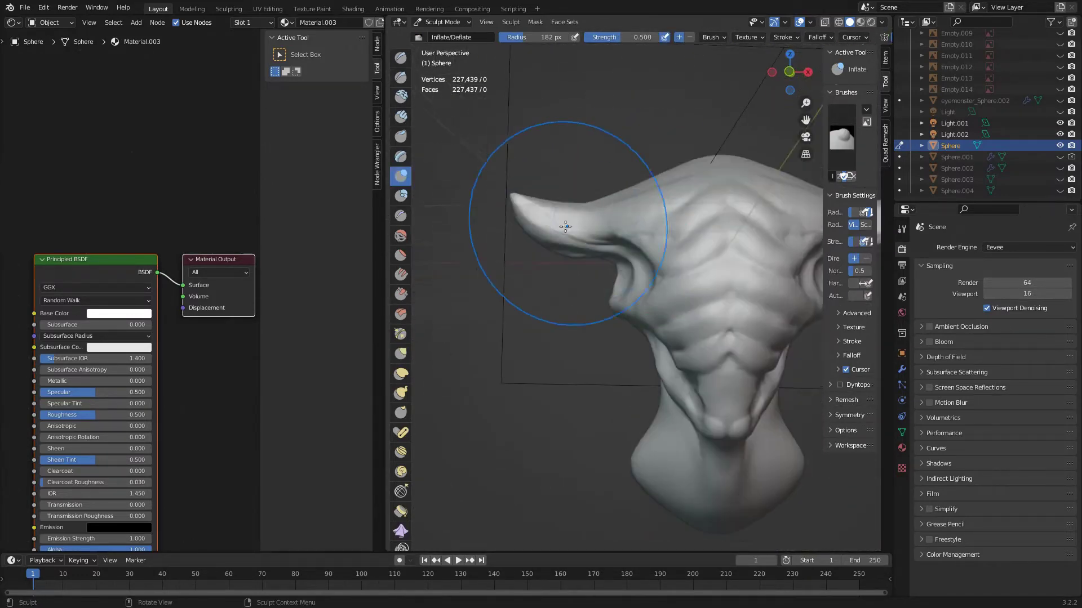
Pull the horn out longer and slimmer with the Grab brush.
key(g)
scroll(443, 305, up, 4)
scroll(555, 254, down, 3)
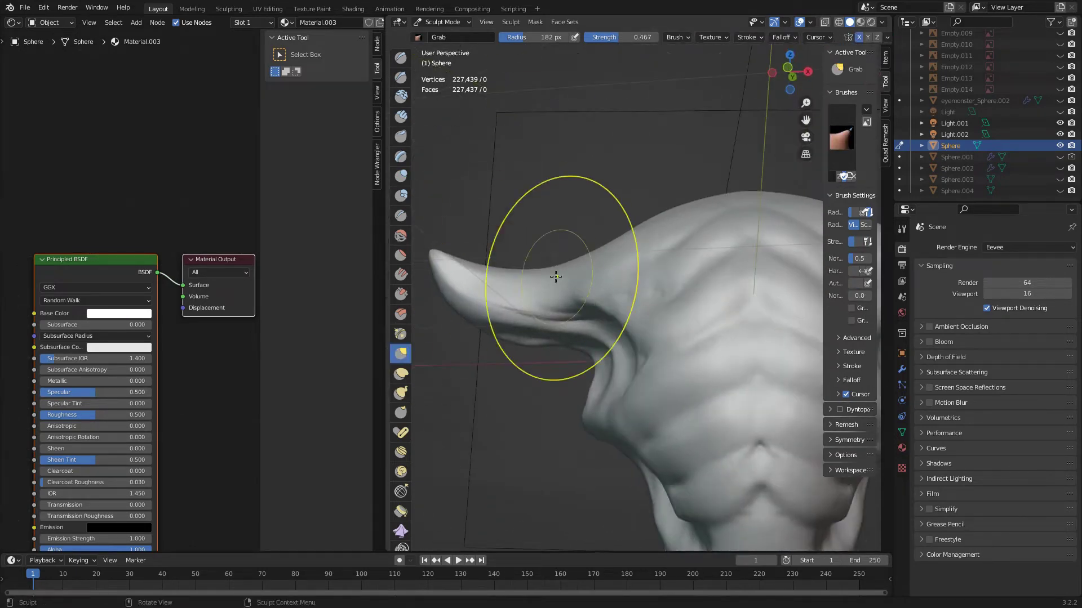
scroll(556, 253, down, 2)
middle_drag(555, 253, 618, 301)
scroll(618, 302, up, 4)
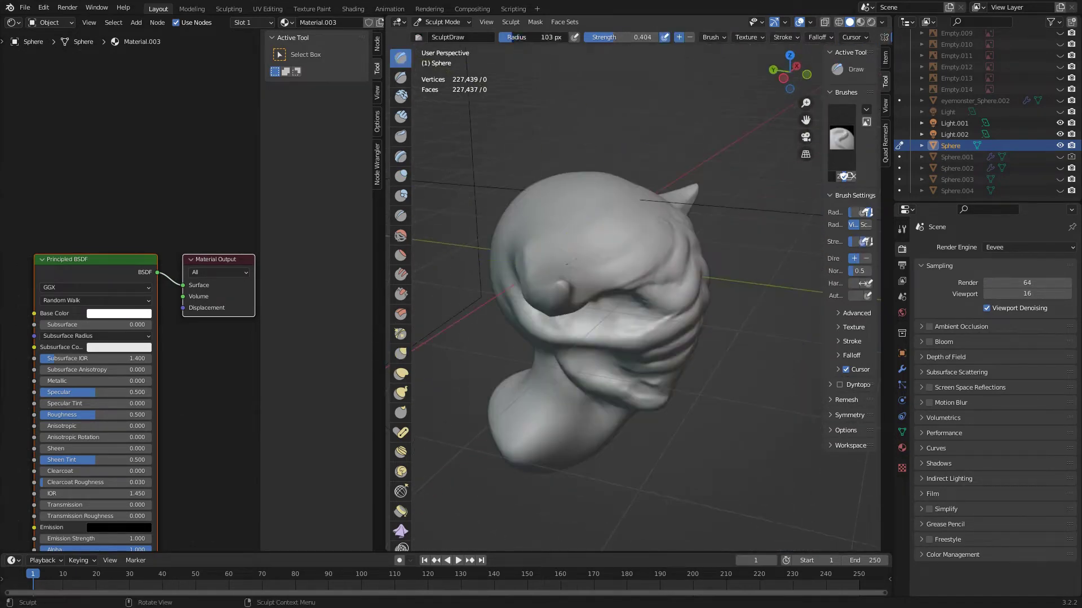
scroll(686, 296, up, 4)
Inflate the torso ridges from a close frontal view.
mouse_move(685, 297)
middle_down()
mouse_move(723, 249)
mouse_move(588, 290)
middle_up()
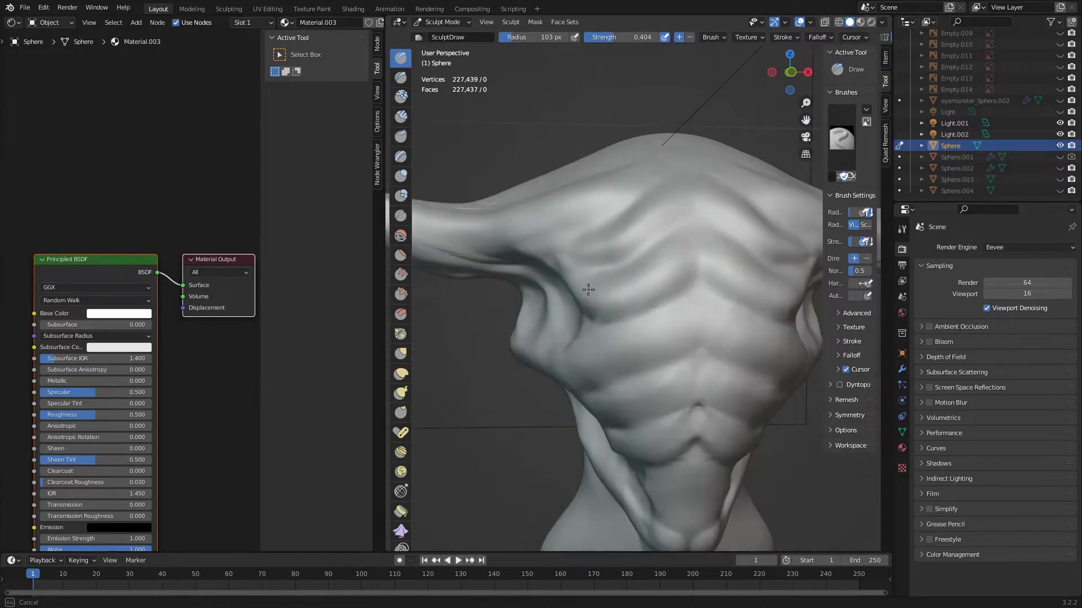
key(i)
middle_drag(609, 222, 624, 280)
scroll(503, 198, up, 4)
scroll(503, 198, down, 4)
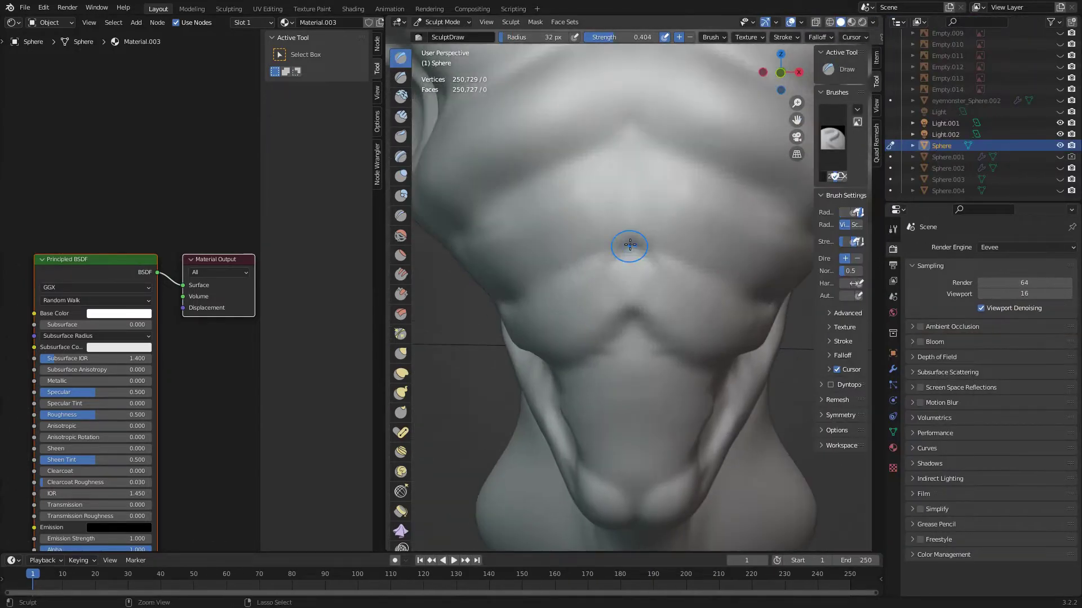
Pull out the alien face's central nose and mouth cleft with the Grab brush.
middle_drag(625, 275, 624, 263)
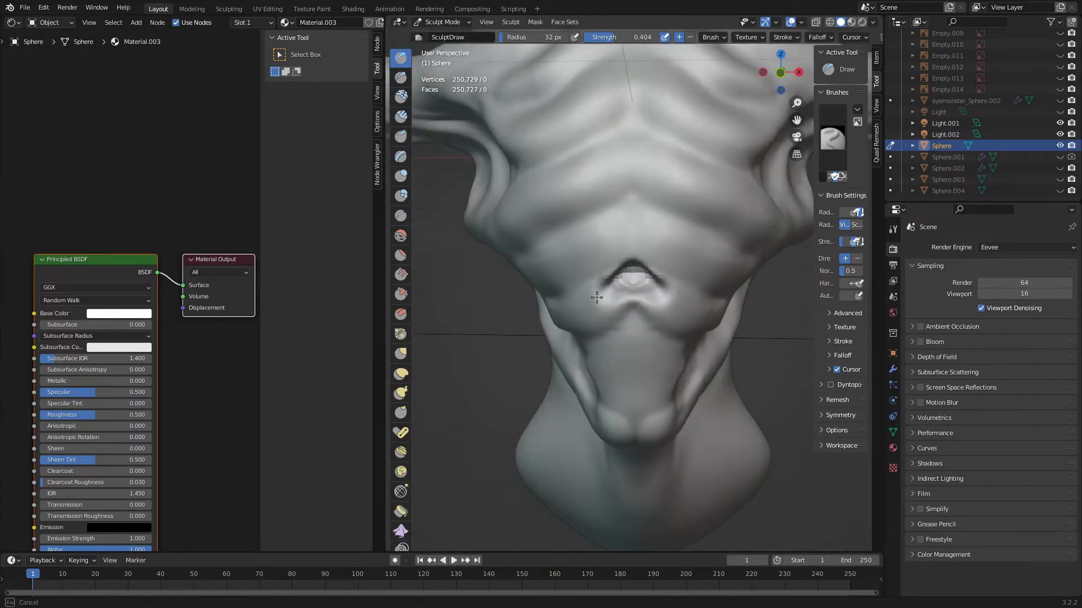
mouse_move(596, 297)
middle_down()
mouse_move(677, 302)
mouse_move(651, 288)
middle_up()
scroll(712, 304, down, 3)
scroll(650, 288, up, 10)
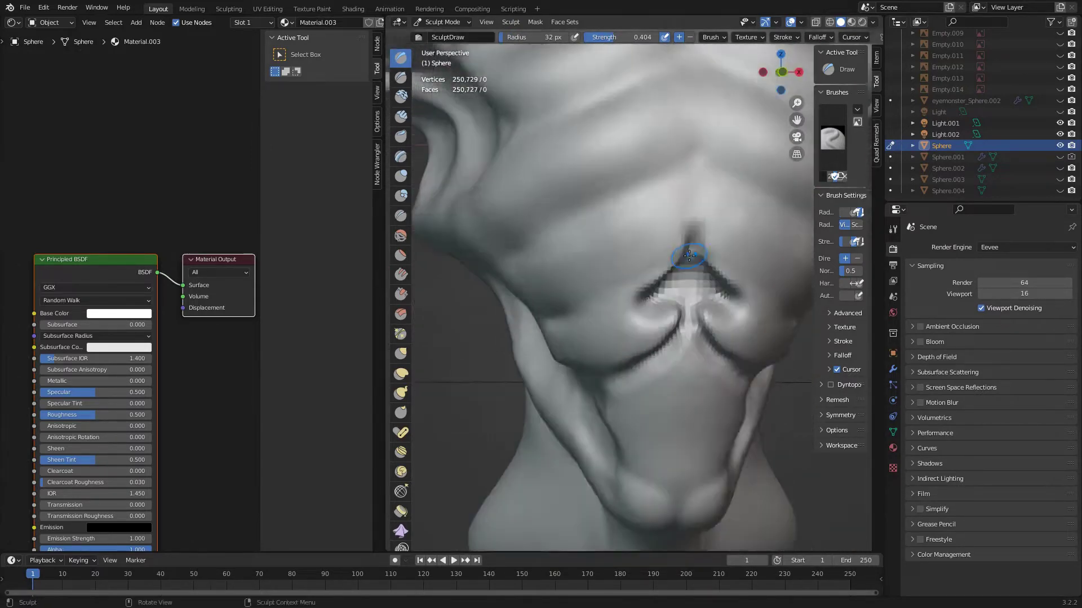
key(g)
middle_drag(637, 293, 592, 289)
scroll(629, 311, down, 8)
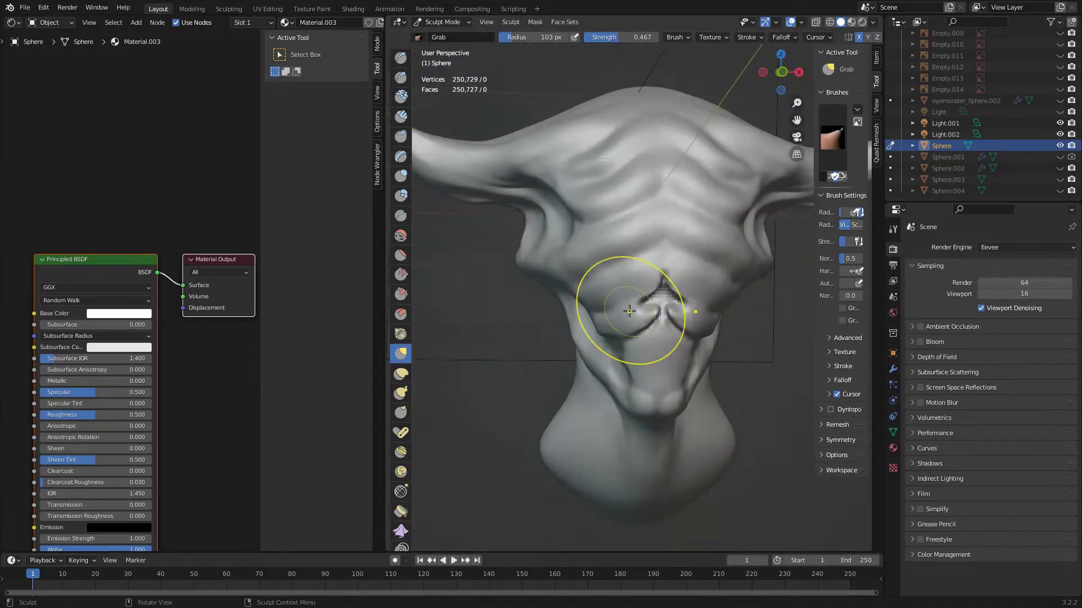
middle_drag(595, 123, 645, 171)
Build up the neck with the Clay Strips brush.
click(401, 116)
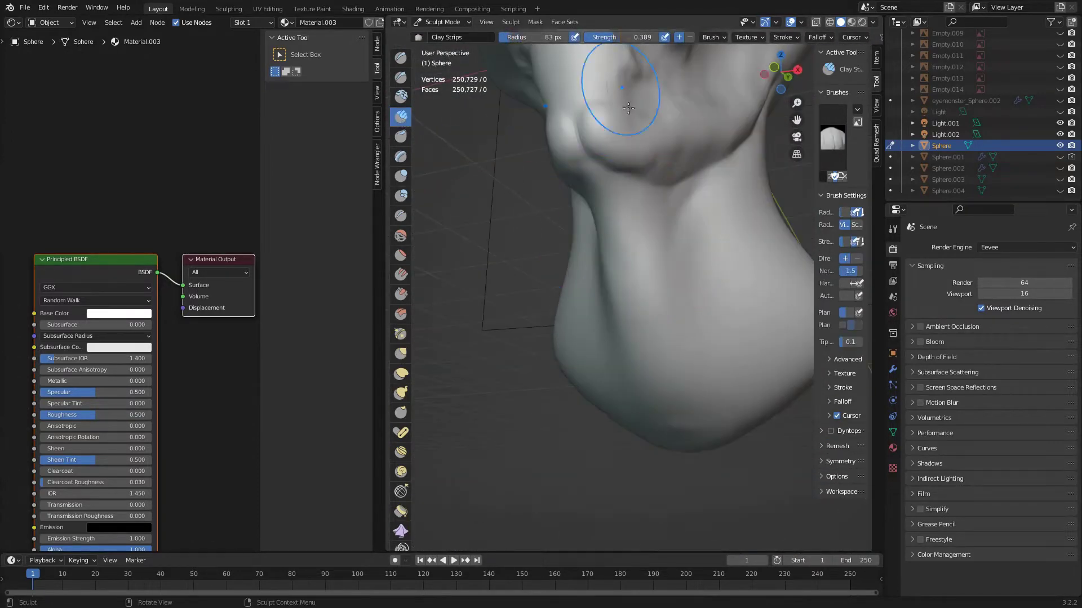
mouse_move(616, 76)
middle_down()
mouse_move(688, 367)
mouse_move(705, 247)
mouse_move(701, 423)
mouse_move(660, 351)
middle_up()
mouse_move(457, 279)
middle_down()
mouse_move(616, 270)
mouse_move(688, 327)
mouse_move(652, 235)
mouse_move(619, 282)
mouse_move(628, 194)
mouse_move(639, 253)
mouse_move(666, 189)
mouse_move(652, 273)
mouse_move(633, 164)
mouse_move(592, 211)
mouse_move(632, 272)
middle_up()
Carve flared folds into the face with the Crease brush at strength 0.293.
click(401, 216)
drag(610, 37, 603, 37)
middle_drag(598, 225, 544, 241)
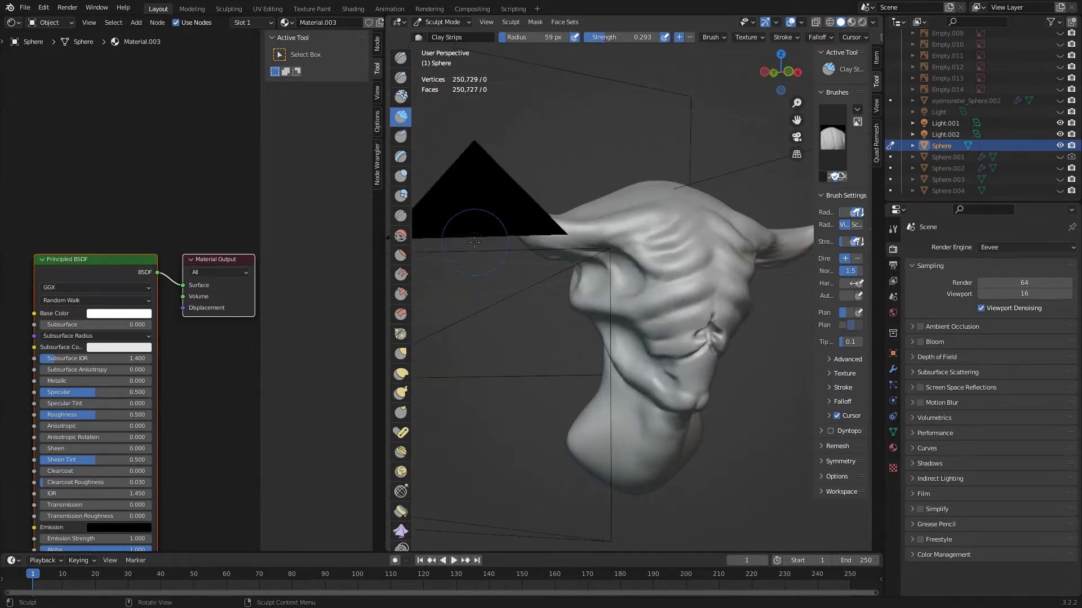
key(shift+c)
scroll(548, 250, up, 5)
scroll(709, 271, down, 8)
Reshape the head and neck profile with the Grab brush.
mouse_move(710, 272)
middle_down()
mouse_move(603, 278)
mouse_move(603, 308)
mouse_move(587, 322)
middle_up()
key(g)
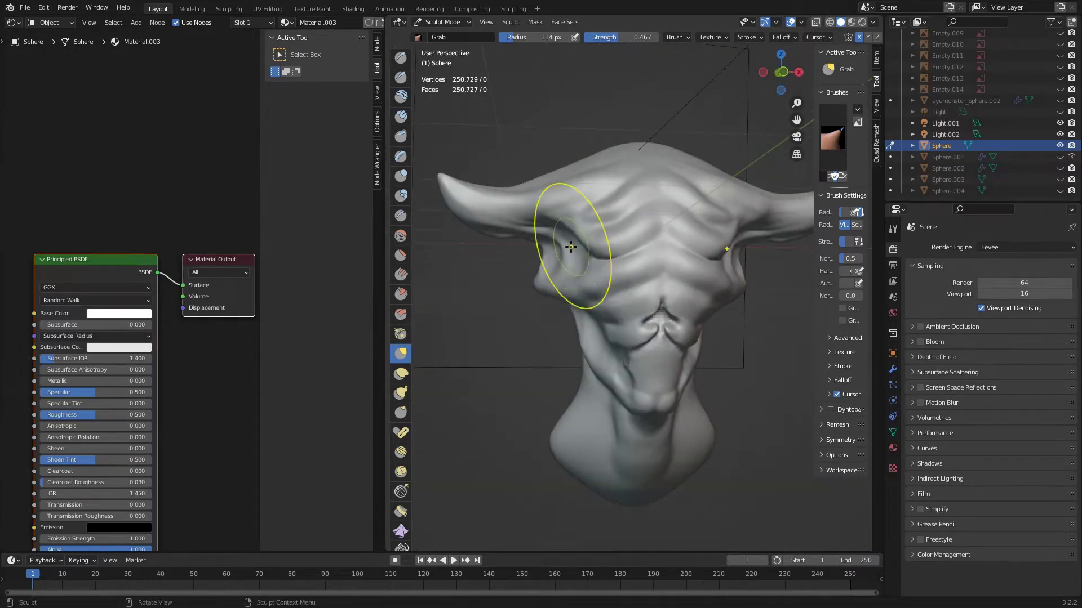
mouse_move(724, 285)
middle_down()
mouse_move(647, 387)
mouse_move(620, 261)
mouse_move(612, 287)
mouse_move(650, 276)
middle_up()
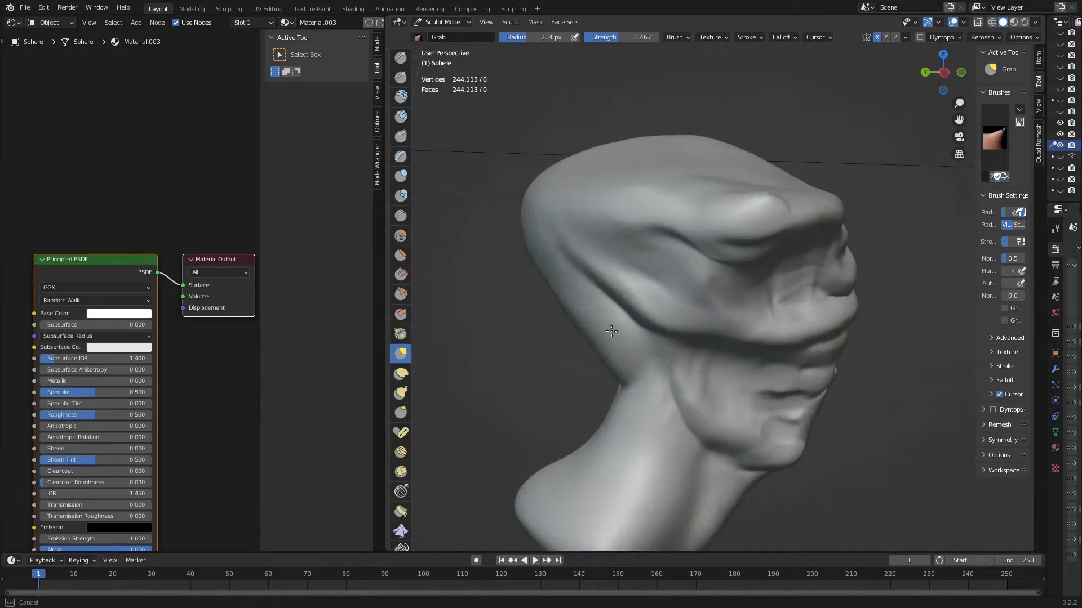
Build up the side of the head with Clay Strips and Grab brushes.
key(c)
scroll(651, 275, up, 3)
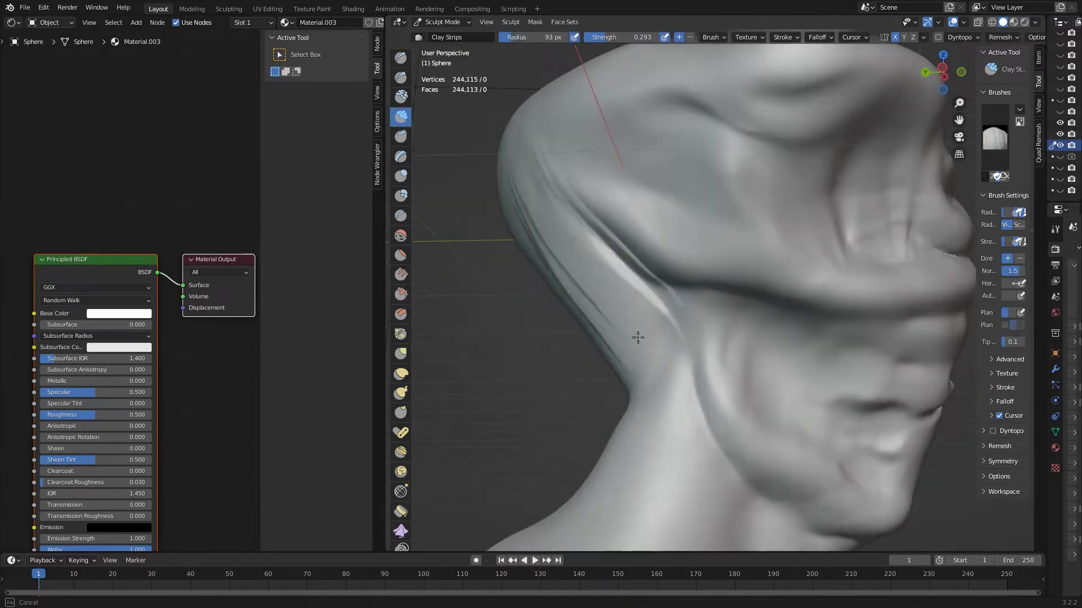
middle_drag(640, 338, 616, 338)
scroll(615, 338, up, 3)
scroll(591, 261, down, 4)
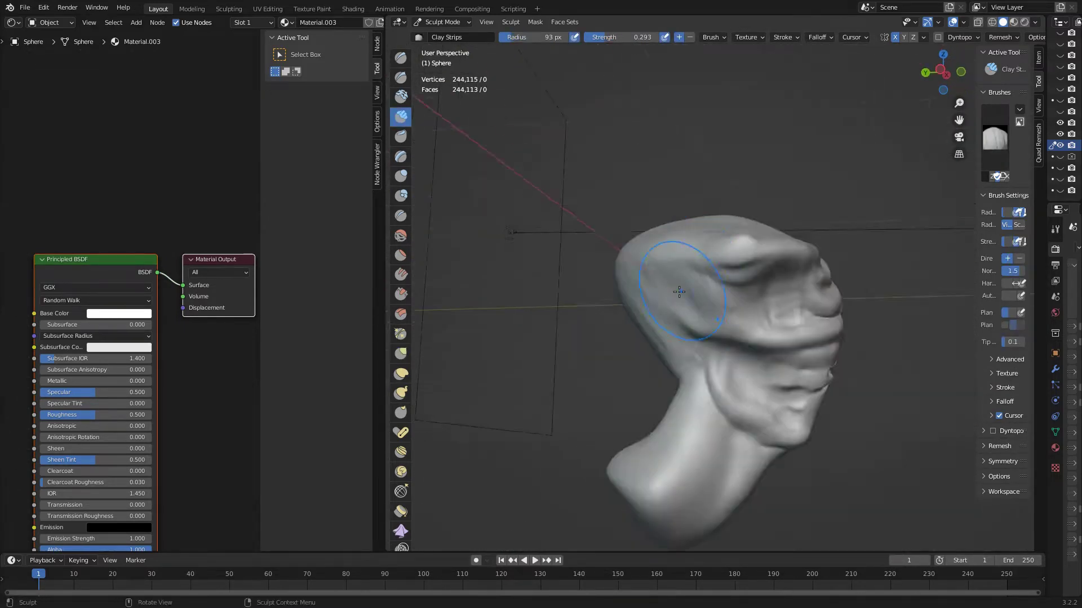
key(g)
mouse_move(591, 261)
middle_down()
mouse_move(673, 283)
mouse_move(704, 244)
middle_up()
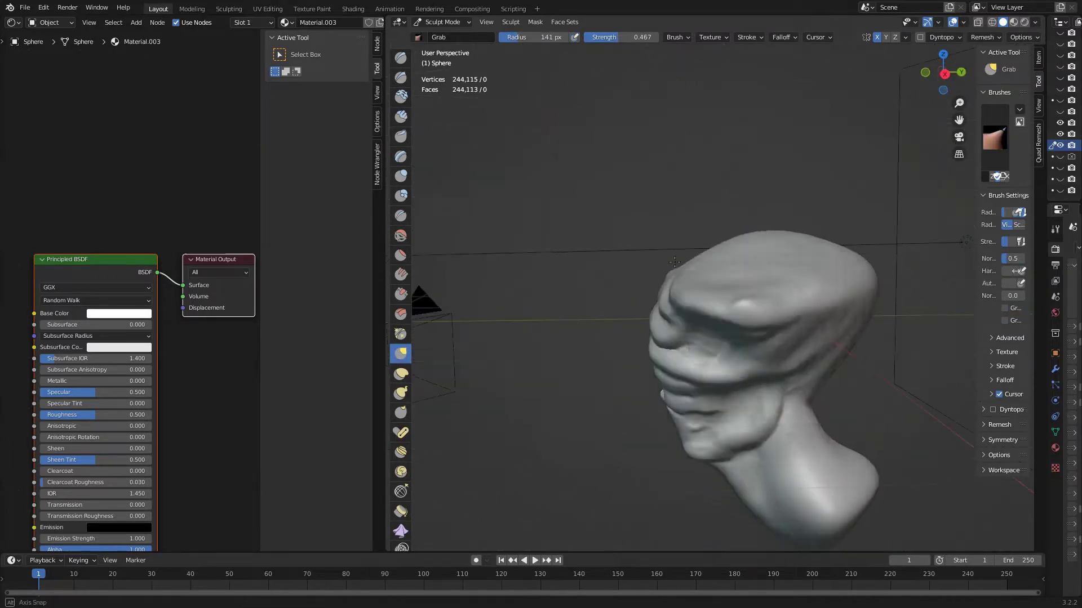
scroll(719, 278, up, 4)
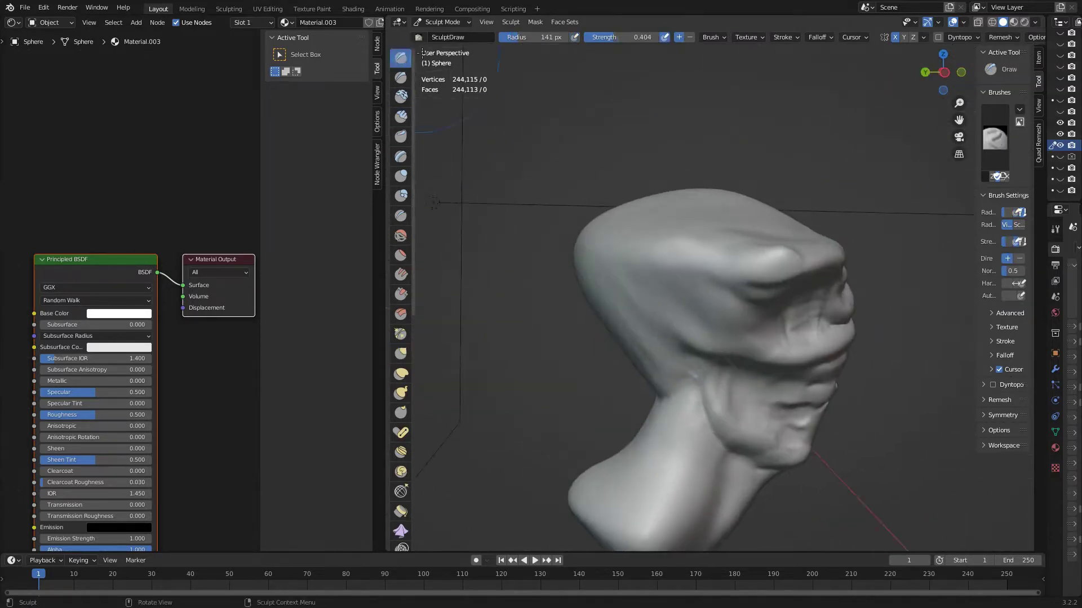
Add blobs and clay strips to the back of the skull, then pull it with Grab.
key(shift+b)
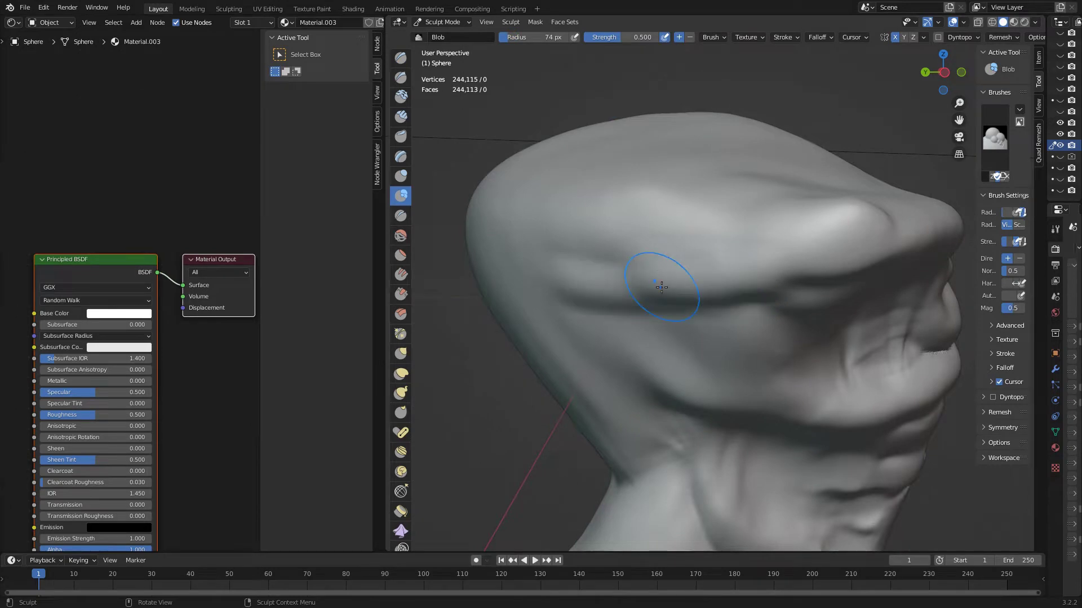
key(c)
mouse_move(609, 275)
middle_down()
mouse_move(601, 224)
mouse_move(626, 232)
mouse_move(633, 271)
middle_up()
scroll(674, 253, down, 2)
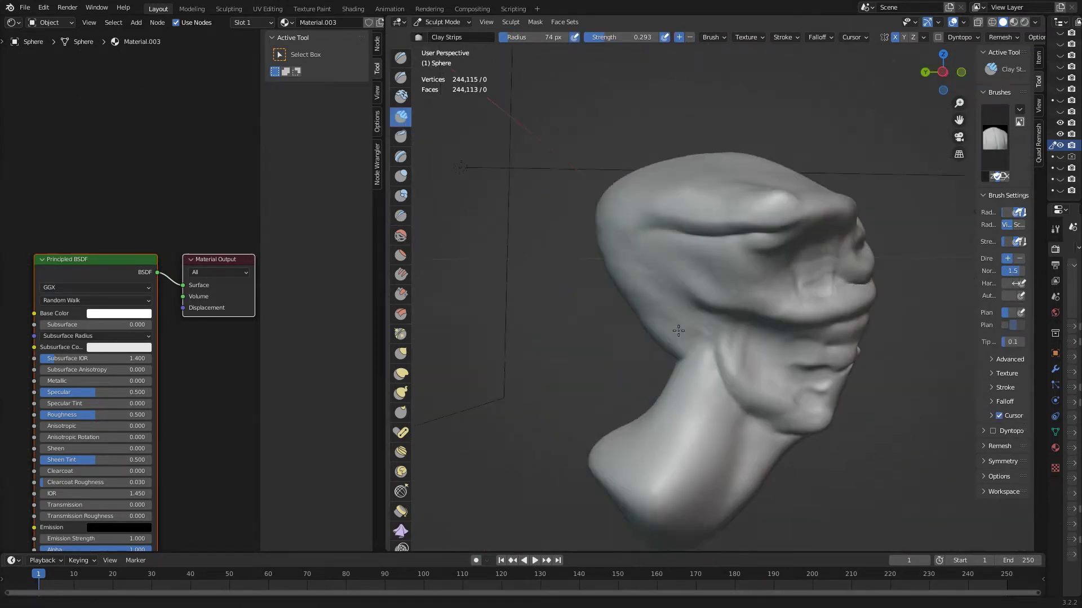
key(g)
scroll(650, 292, up, 2)
scroll(650, 293, down, 2)
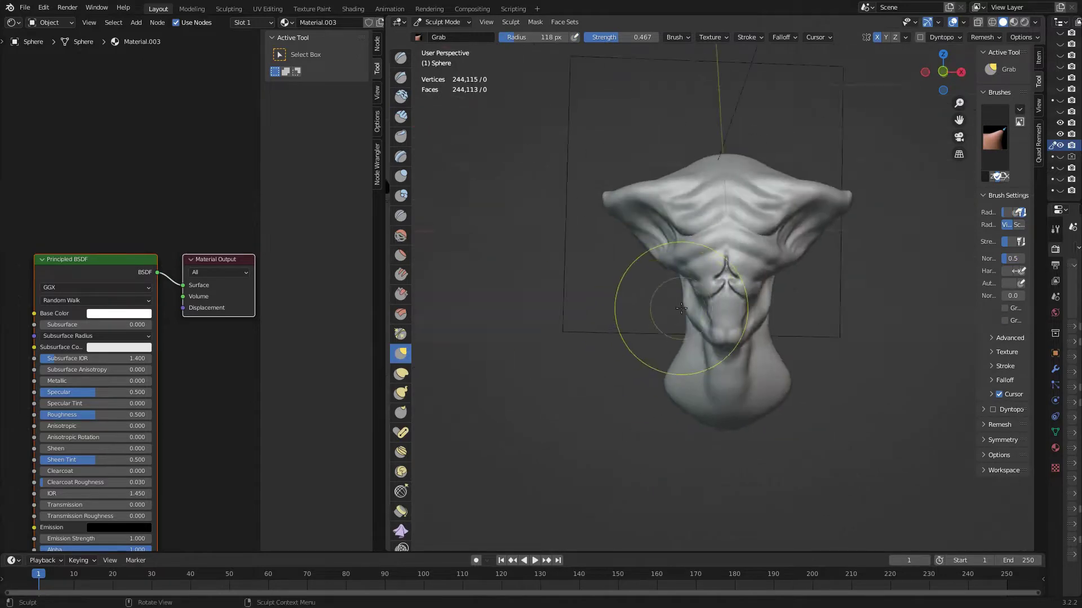
Layer folds along the skull, alternating Clay Strips and Crease brushes.
mouse_move(508, 144)
middle_down()
mouse_move(590, 310)
mouse_move(705, 270)
mouse_move(783, 227)
middle_up()
scroll(589, 310, up, 2)
scroll(589, 309, down, 2)
key(c)
scroll(704, 270, down, 3)
scroll(705, 270, up, 3)
scroll(704, 270, down, 3)
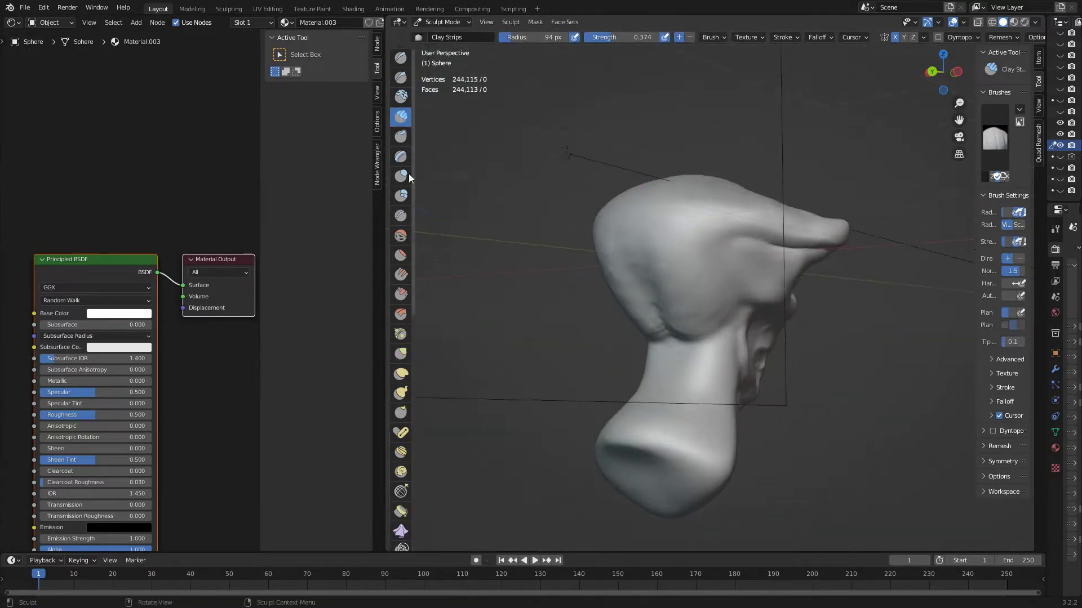
key(shift+c)
scroll(783, 227, up, 3)
scroll(783, 227, down, 3)
key(c)
Resize the brush radius to 74 px and sculpt across the top of the head.
middle_drag(591, 121, 665, 239)
scroll(665, 238, up, 5)
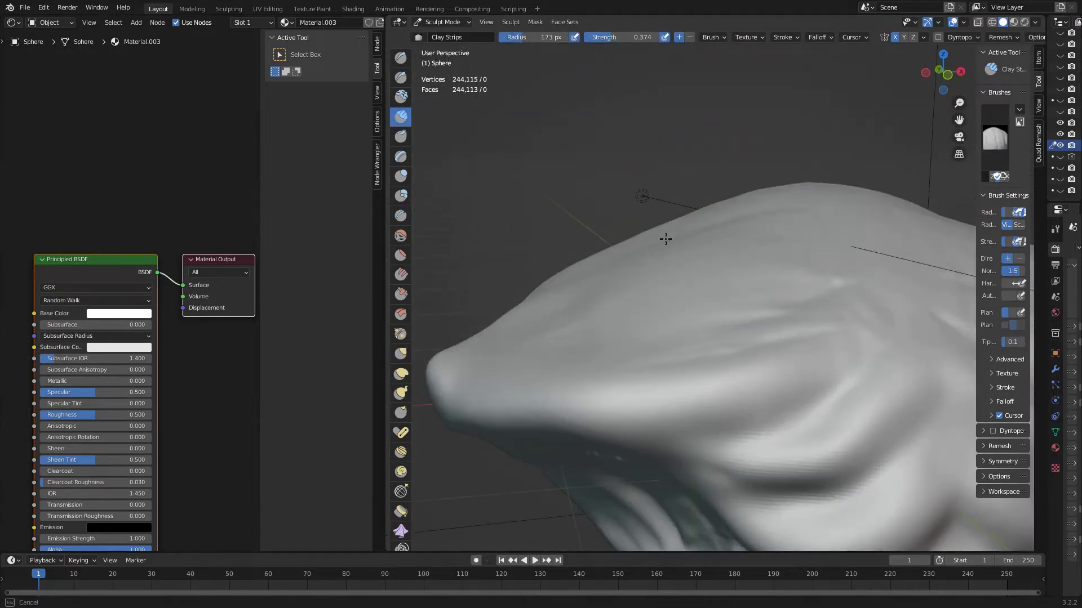
middle_drag(560, 417, 620, 394)
scroll(620, 395, down, 5)
middle_drag(625, 49, 701, 225)
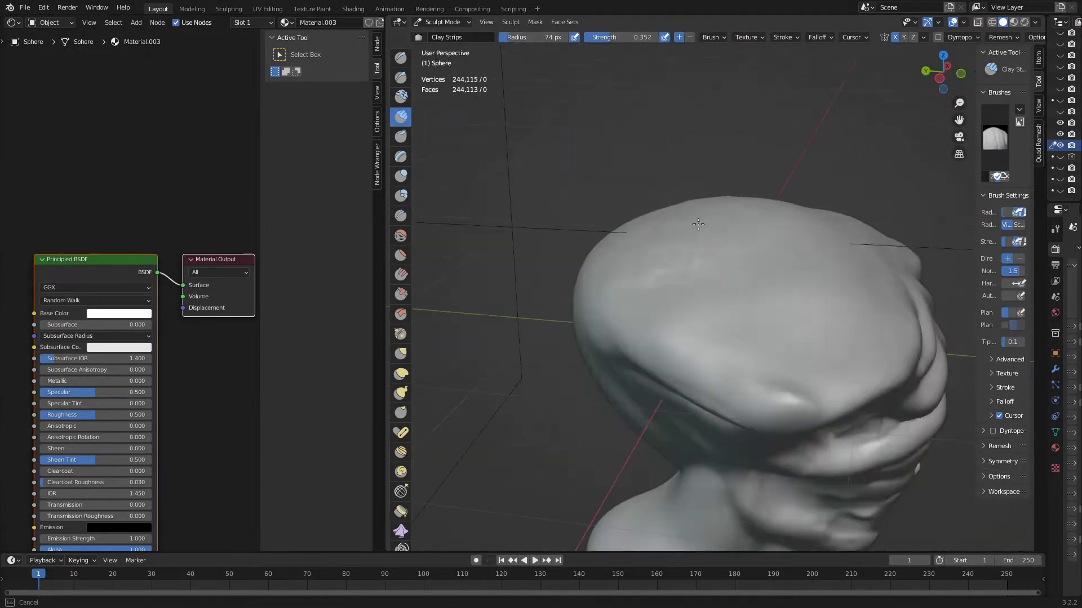
key(f)
click(742, 341)
middle_drag(741, 340, 713, 335)
Pull the crown outward with Grab and Clay Strips, checking side and front profiles.
click(403, 355)
middle_drag(591, 327, 700, 318)
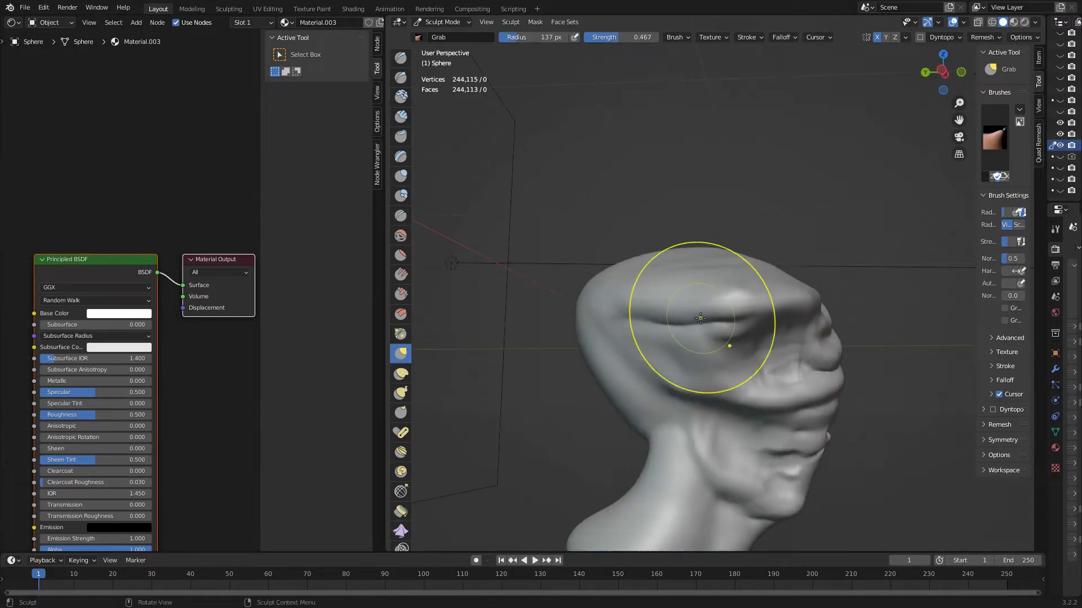
middle_drag(557, 281, 821, 257)
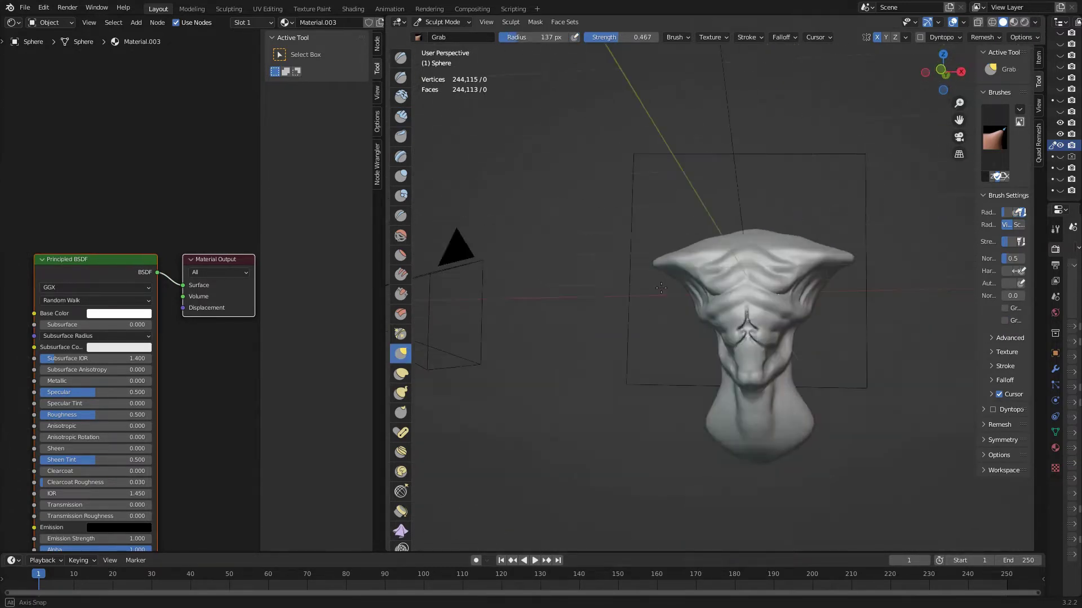
scroll(640, 278, up, 5)
mouse_move(640, 277)
middle_down()
mouse_move(765, 279)
mouse_move(773, 205)
middle_up()
key(c)
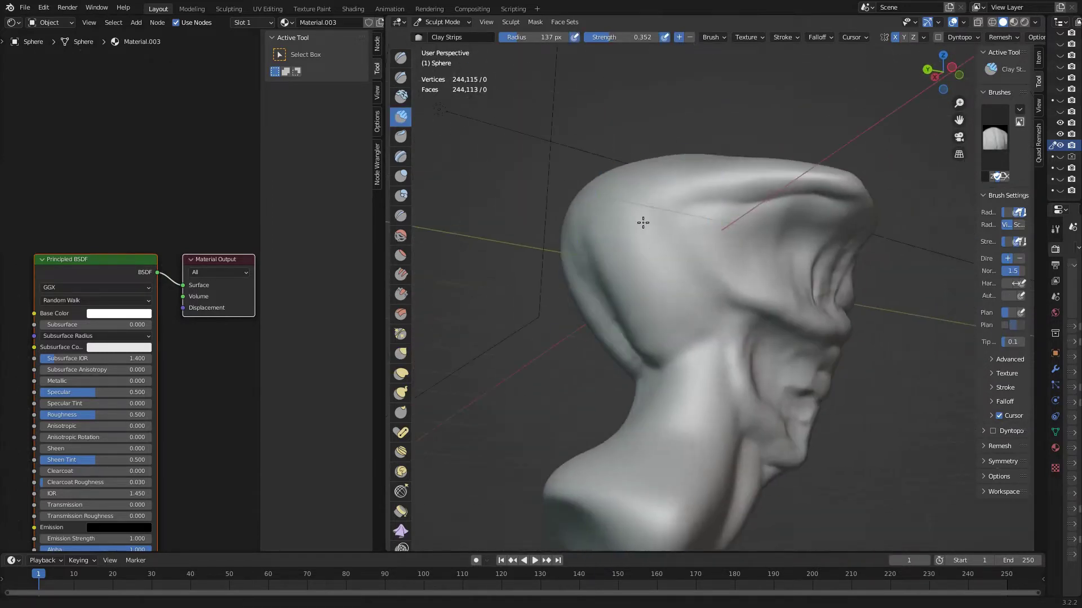
key(g)
middle_drag(643, 222, 635, 260)
Build up clay strips with the brush radius reduced to 86 px.
key(c)
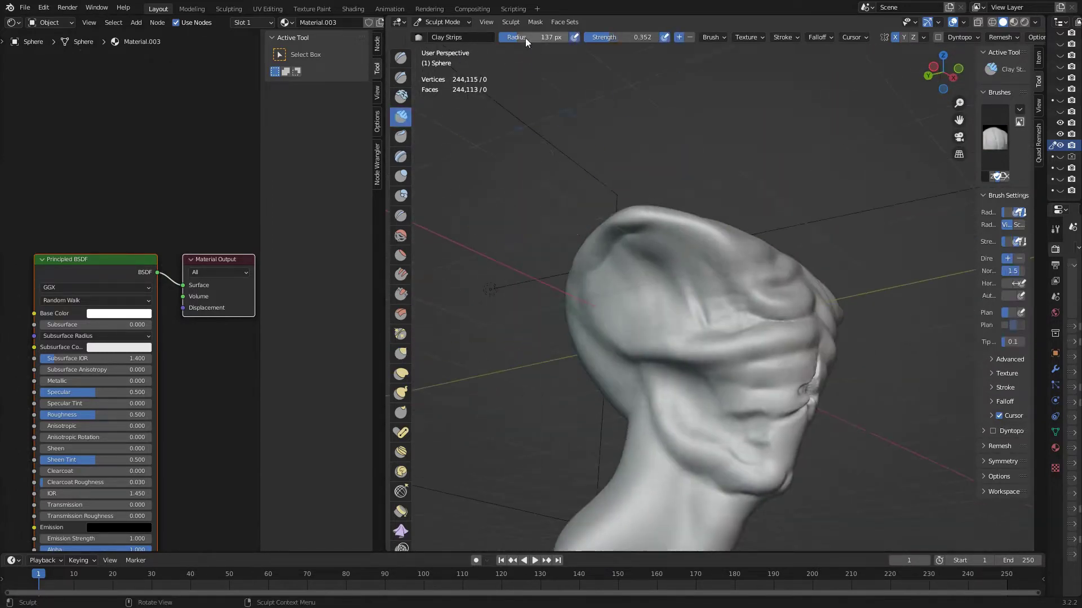
mouse_move(732, 289)
middle_down()
mouse_move(713, 316)
mouse_move(687, 293)
middle_up()
scroll(666, 324, up, 3)
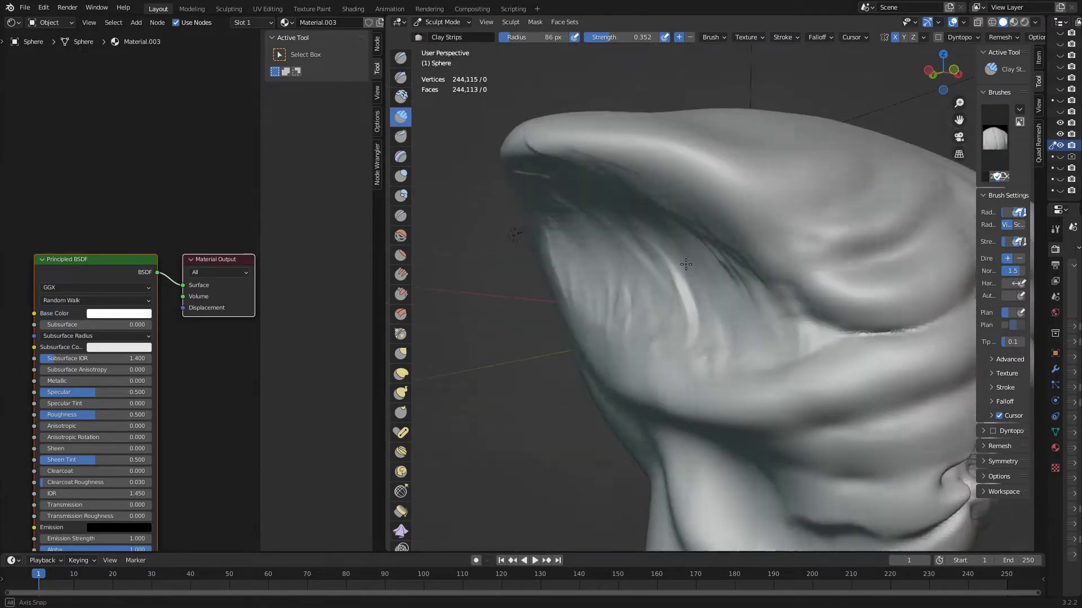
scroll(688, 293, down, 6)
Drag the brows out into broad wing-like flares with the Grab brush.
key(g)
scroll(721, 259, up, 3)
scroll(741, 241, up, 3)
scroll(742, 241, down, 3)
mouse_move(741, 242)
middle_down()
mouse_move(700, 399)
mouse_move(640, 254)
mouse_move(739, 246)
middle_up()
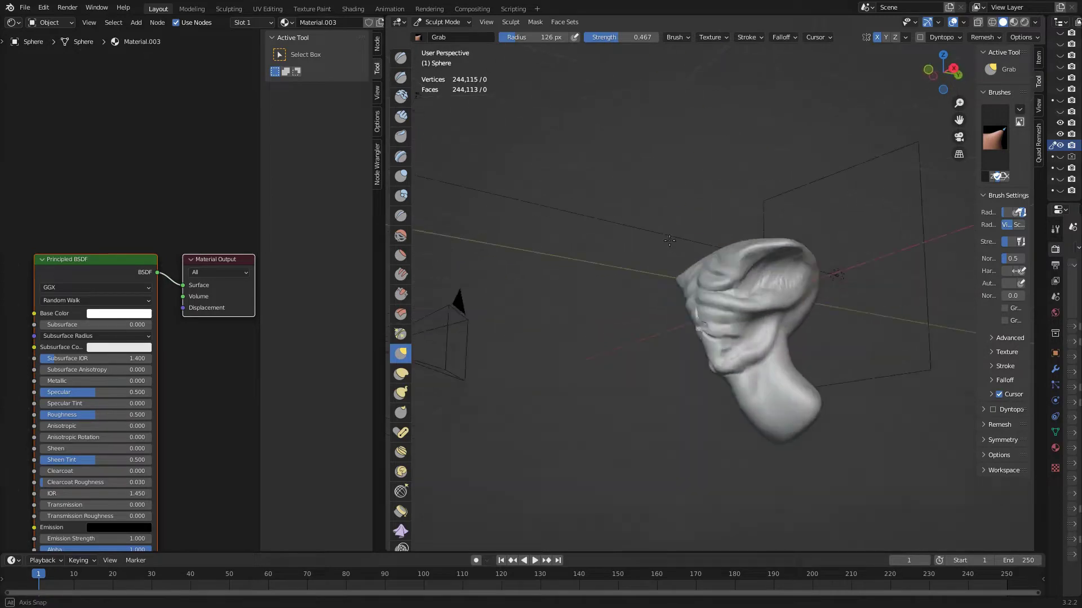
scroll(670, 255, up, 4)
scroll(653, 242, up, 2)
scroll(648, 265, down, 6)
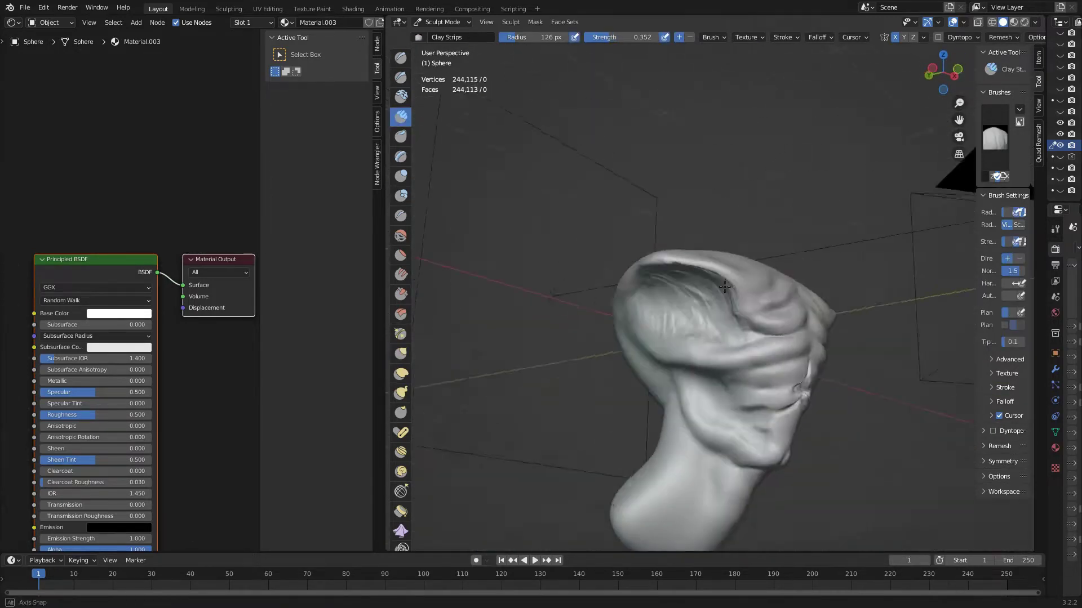
scroll(637, 276, up, 4)
mouse_move(637, 276)
middle_down()
mouse_move(630, 282)
mouse_move(732, 304)
mouse_move(687, 242)
middle_up()
Inflate the crest and skull surfaces, checking from the top and side.
key(i)
scroll(679, 225, up, 3)
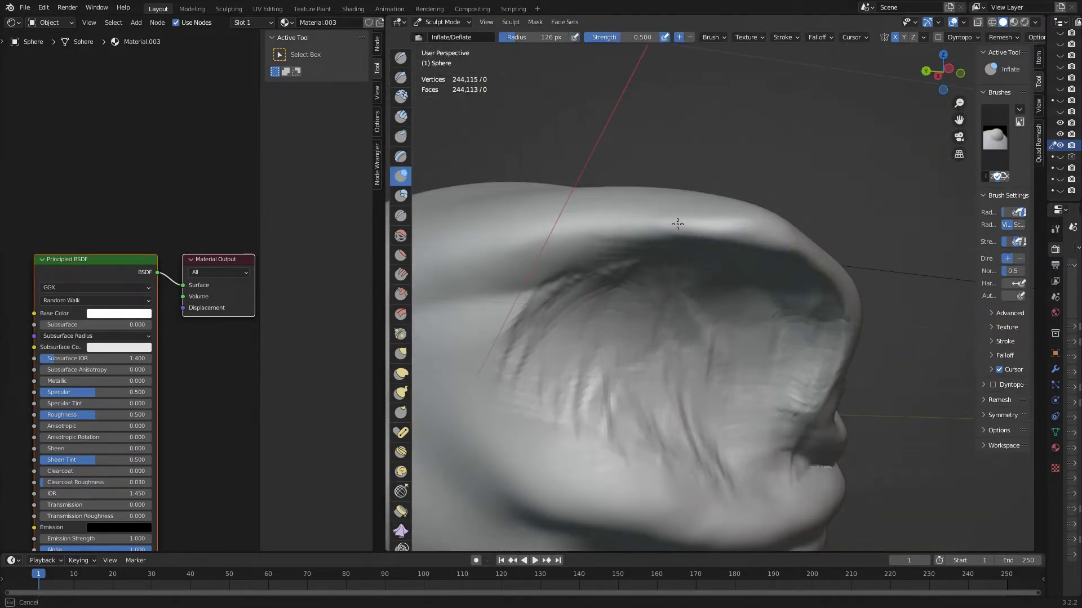
scroll(834, 316, up, 2)
mouse_move(833, 316)
middle_down()
mouse_move(719, 217)
mouse_move(676, 260)
mouse_move(654, 237)
mouse_move(617, 354)
middle_up()
scroll(617, 354, down, 3)
scroll(688, 314, up, 4)
mouse_move(688, 314)
middle_down()
mouse_move(652, 251)
mouse_move(631, 311)
mouse_move(694, 239)
mouse_move(625, 280)
middle_up()
scroll(631, 312, down, 3)
key(g)
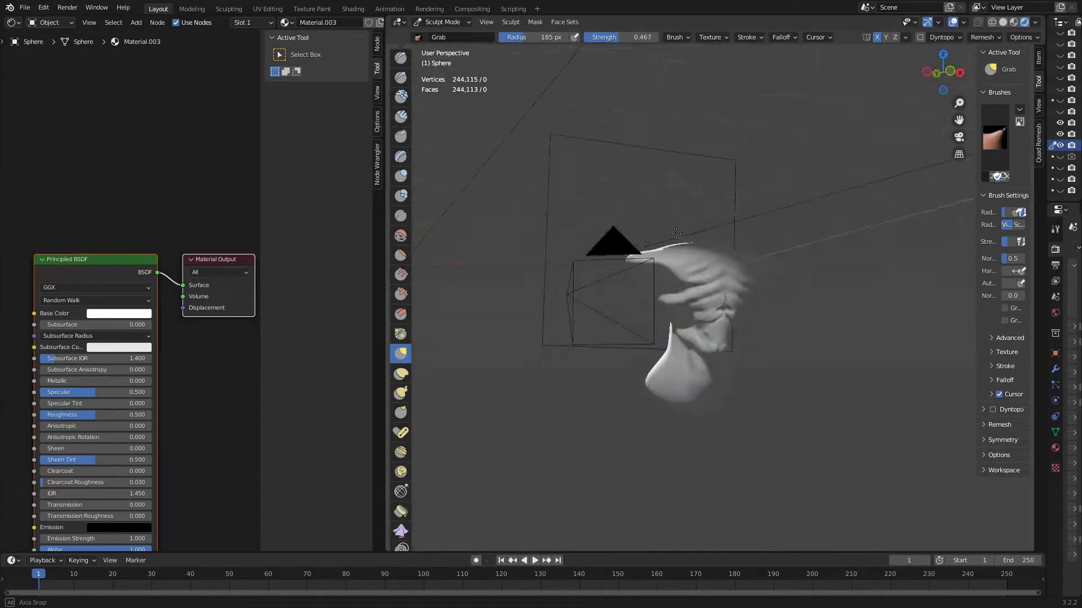
Orbit around the head to inspect the flared crest from side, front and above.
middle_drag(653, 209, 898, 208)
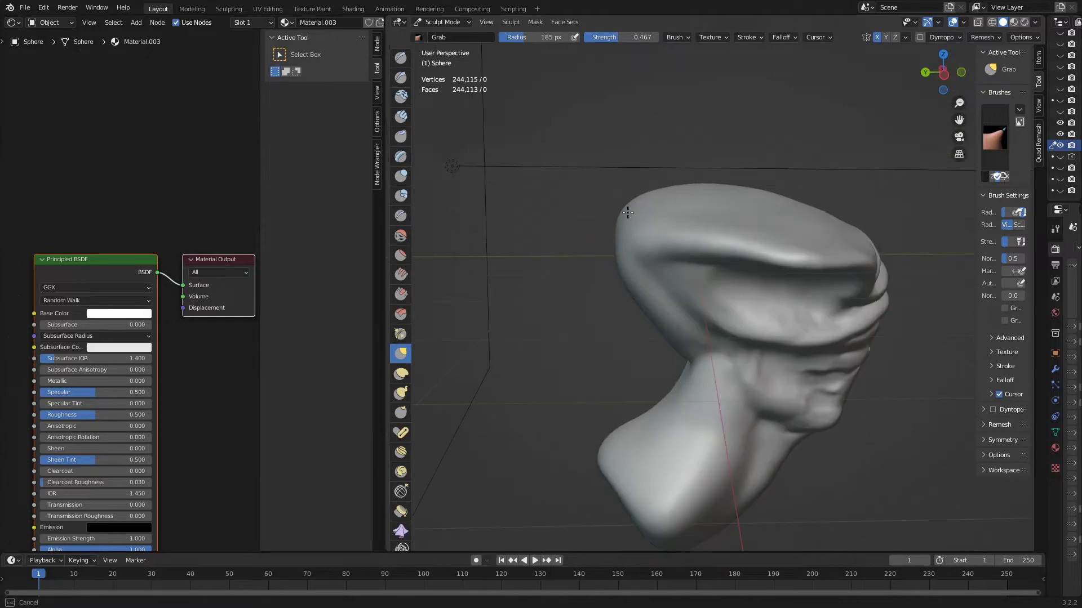
mouse_move(586, 264)
middle_down()
mouse_move(623, 280)
mouse_move(647, 244)
mouse_move(626, 236)
mouse_move(696, 307)
middle_up()
mouse_move(730, 269)
middle_down()
mouse_move(580, 229)
mouse_move(776, 273)
middle_up()
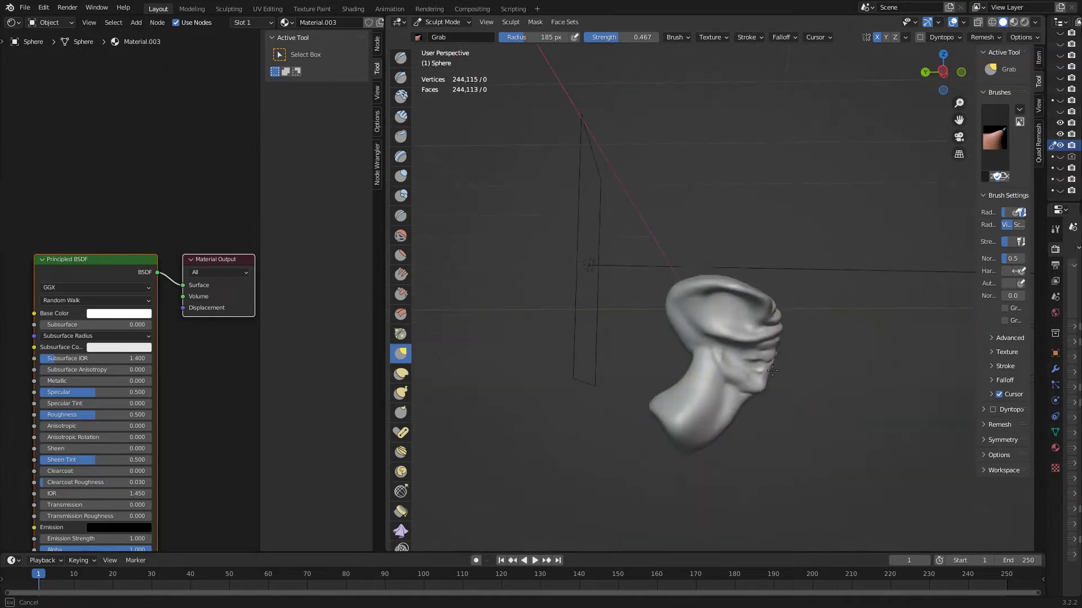
middle_drag(716, 325, 609, 241)
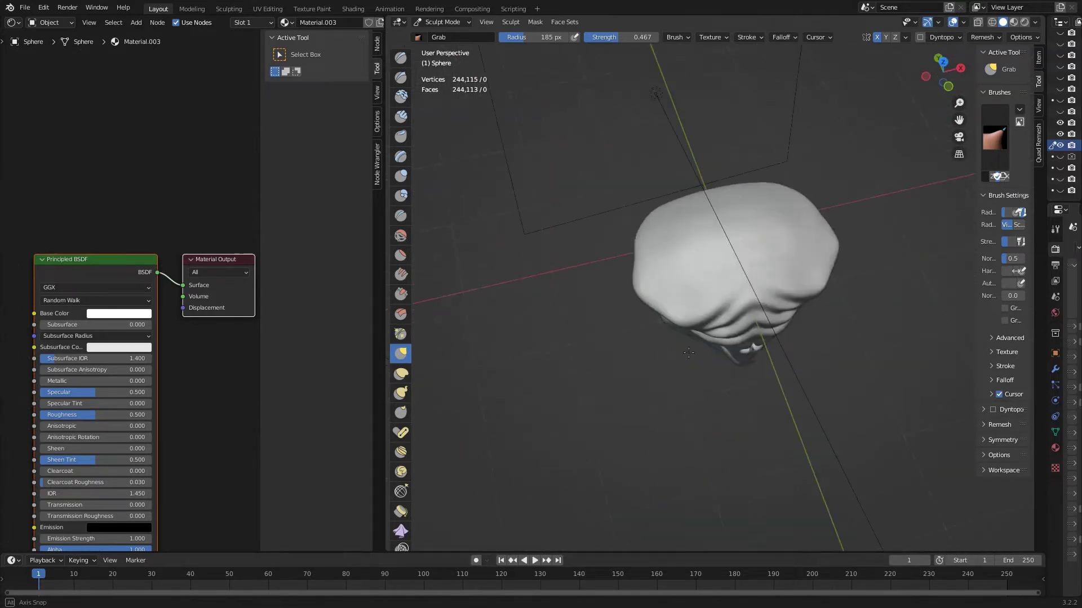
middle_drag(688, 353, 793, 276)
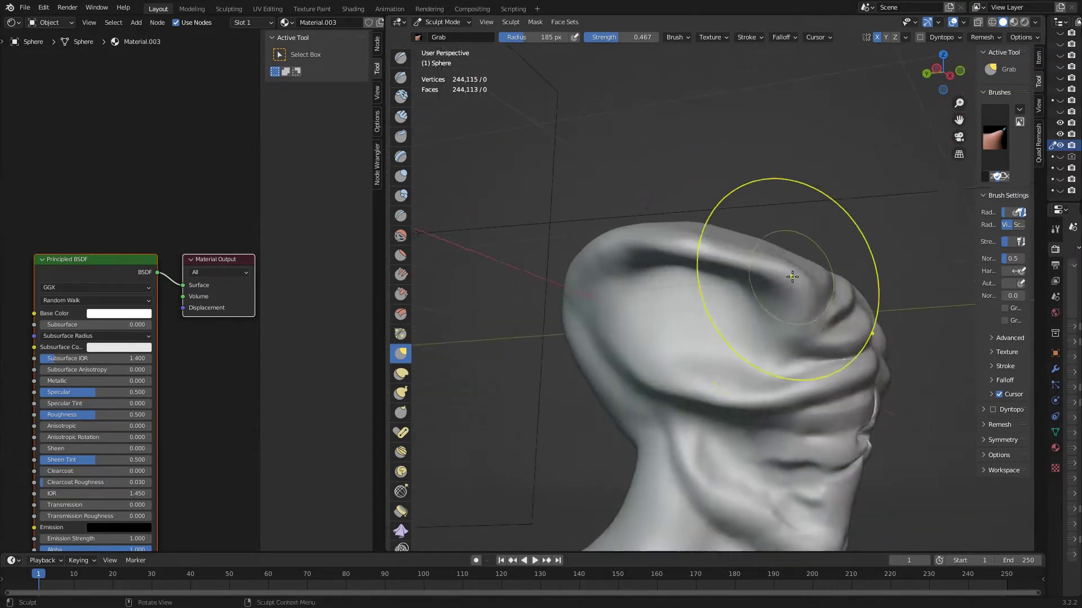
mouse_move(688, 194)
middle_down()
mouse_move(783, 251)
mouse_move(779, 164)
mouse_move(696, 200)
mouse_move(694, 315)
middle_up()
scroll(782, 251, up, 3)
scroll(694, 314, down, 2)
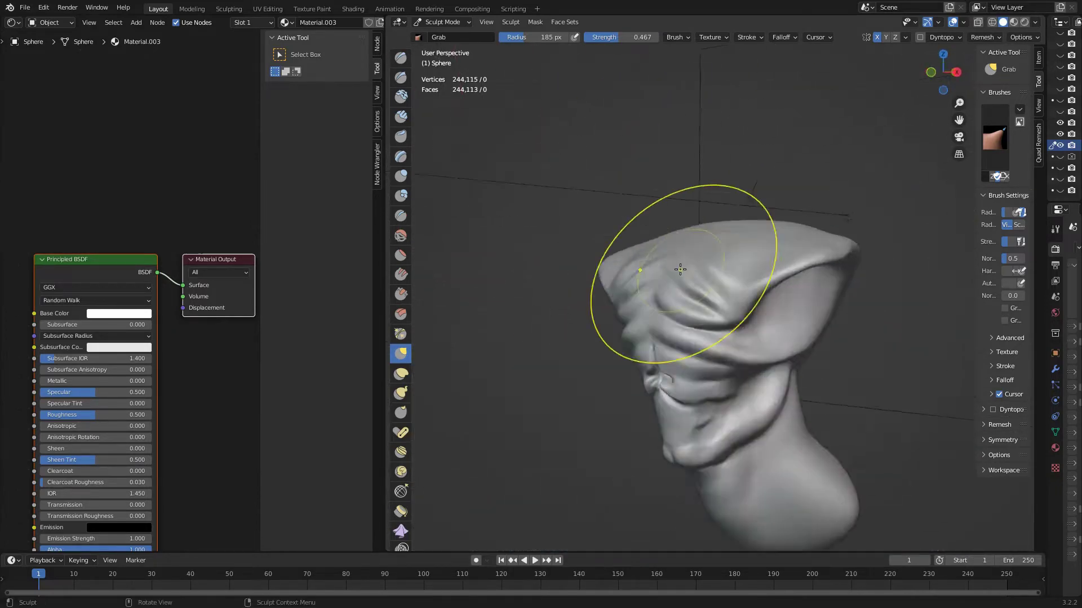
Keep orbiting between side, front and top views to check the crest's curled tips.
middle_drag(680, 269, 744, 290)
scroll(744, 289, up, 2)
scroll(742, 294, down, 3)
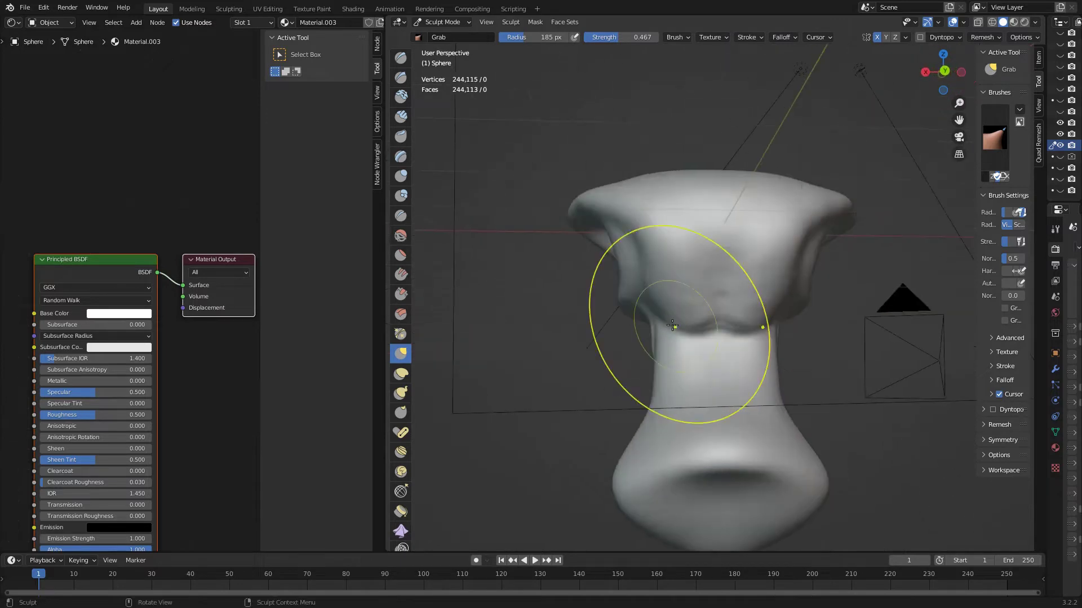
middle_drag(672, 326, 671, 241)
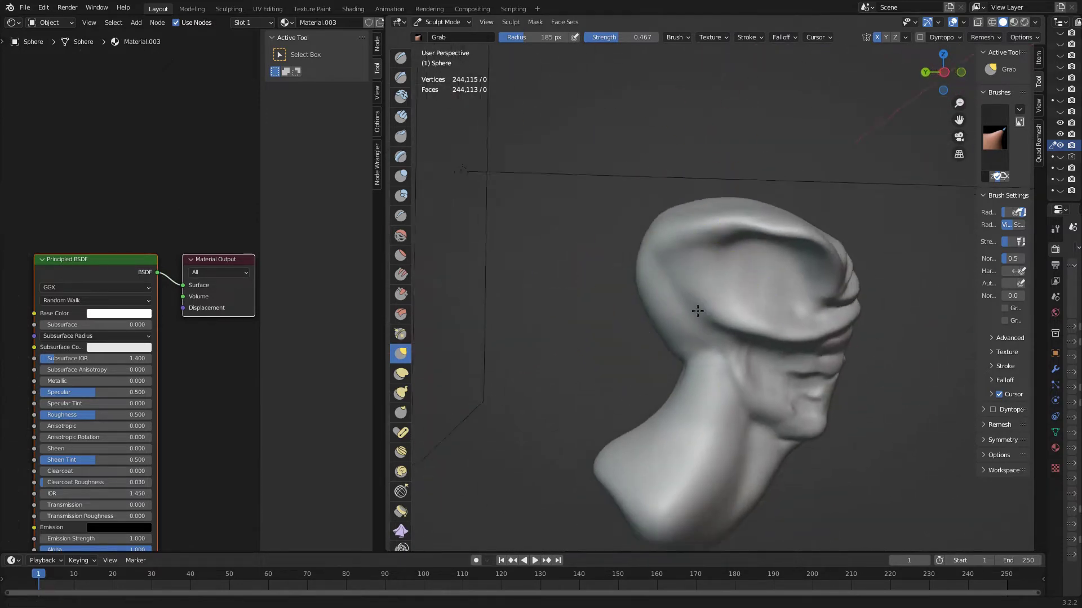
scroll(733, 383, up, 3)
scroll(741, 282, down, 3)
middle_drag(741, 282, 701, 267)
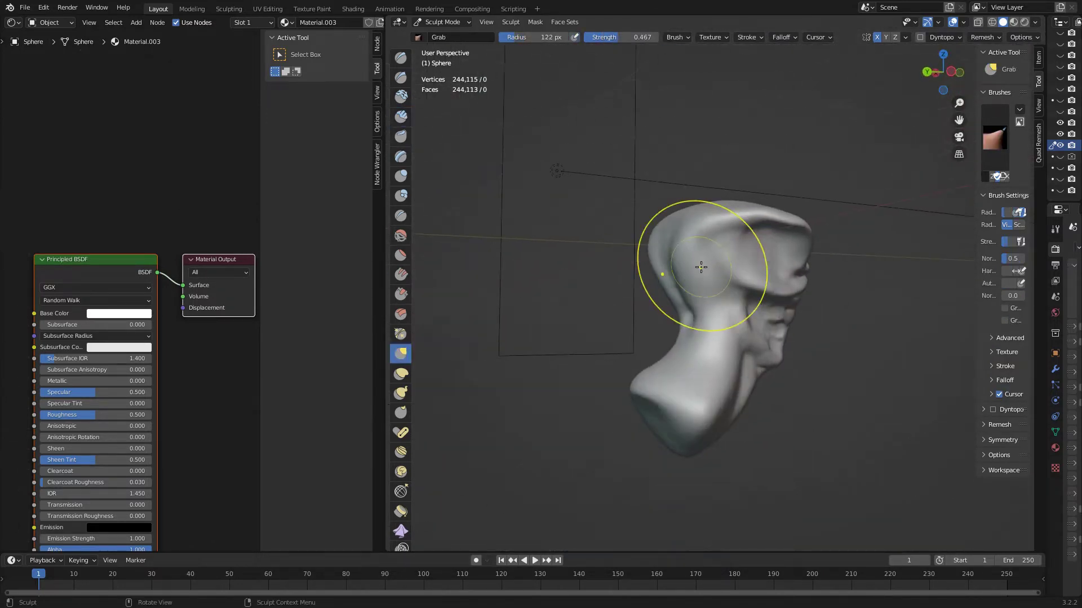
mouse_move(715, 148)
middle_down()
mouse_move(674, 212)
mouse_move(671, 307)
middle_up()
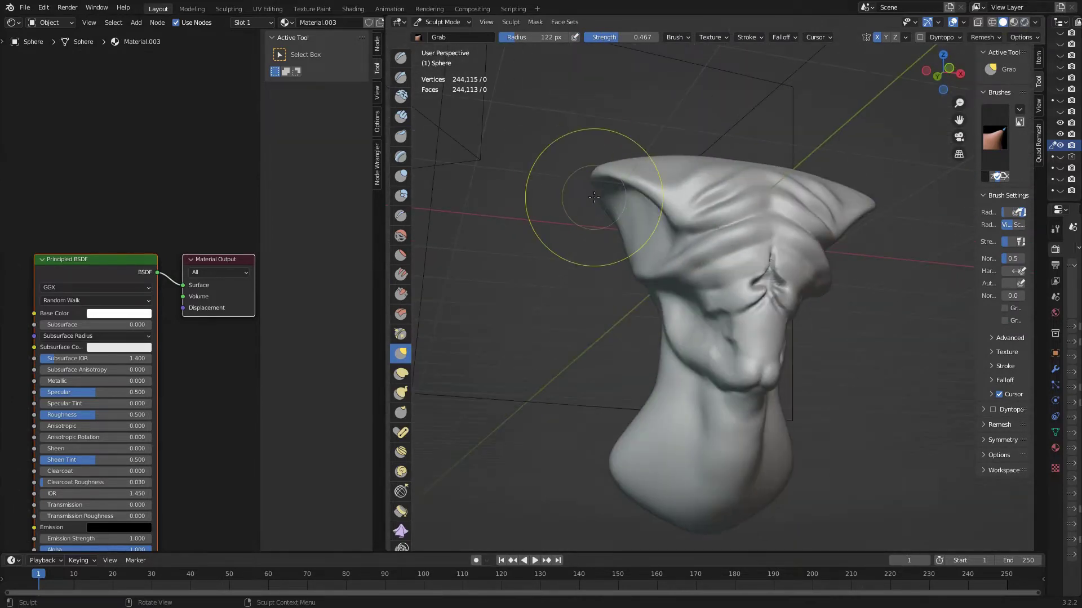
middle_drag(563, 269, 732, 241)
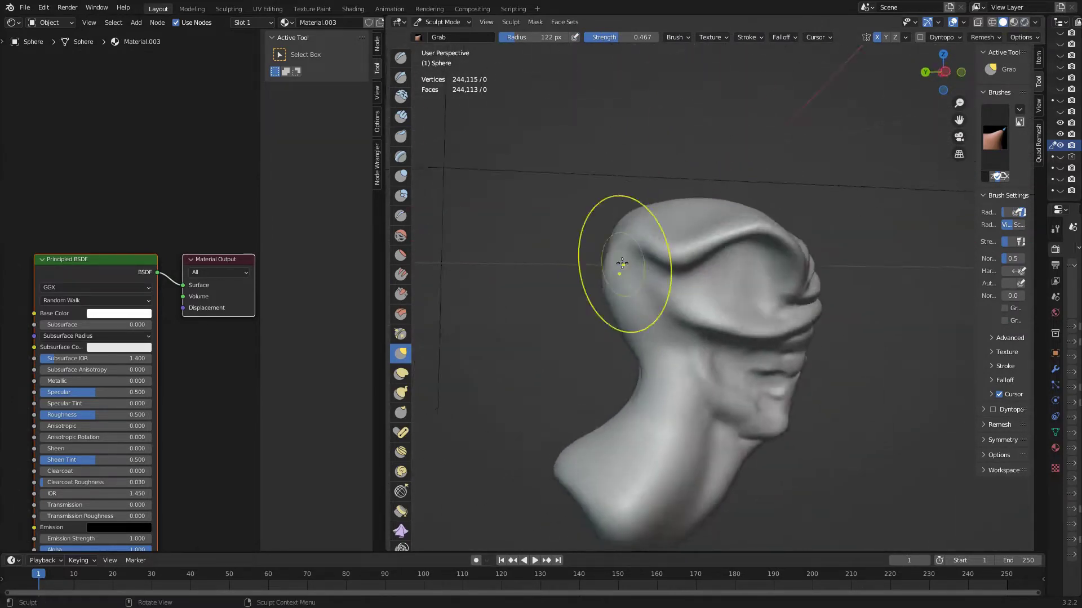
Save the sculpt as head1.blend and orbit to a top-down view of the head.
key(c)
key(ctrl+s)
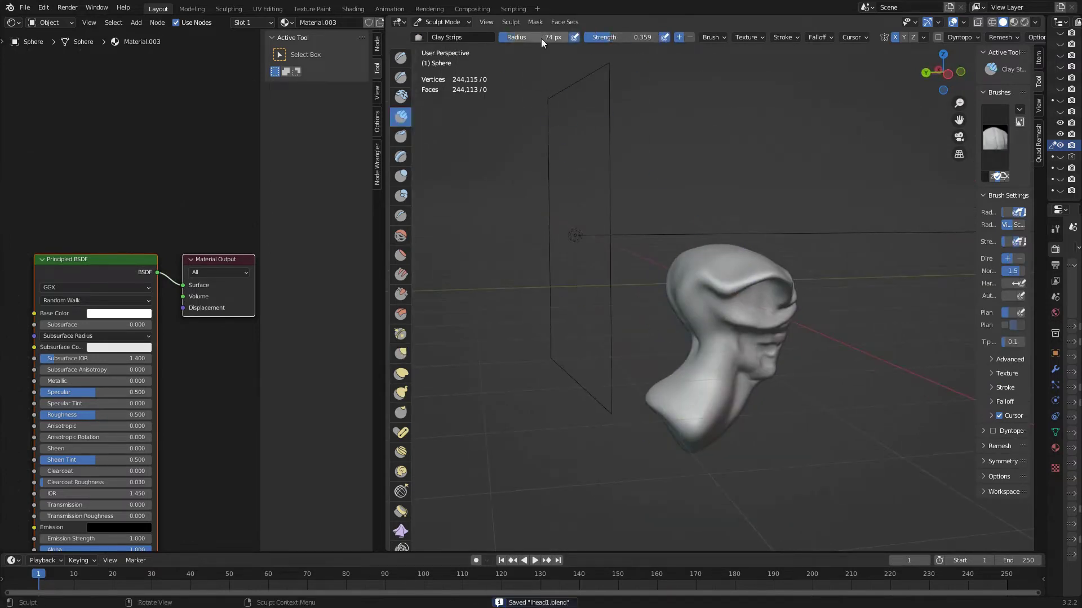
scroll(705, 395, up, 5)
mouse_move(693, 166)
middle_down()
mouse_move(826, 265)
mouse_move(683, 220)
mouse_move(715, 162)
mouse_move(607, 227)
mouse_move(772, 239)
mouse_move(681, 259)
middle_up()
mouse_move(740, 428)
middle_down()
mouse_move(676, 289)
mouse_move(625, 336)
mouse_move(628, 403)
mouse_move(594, 357)
mouse_move(628, 415)
mouse_move(549, 270)
mouse_move(619, 243)
mouse_move(749, 242)
middle_up()
scroll(549, 271, down, 5)
Set the Clay Strips radius to 141 px and build clay folds on the cheeks.
key(g)
key(c)
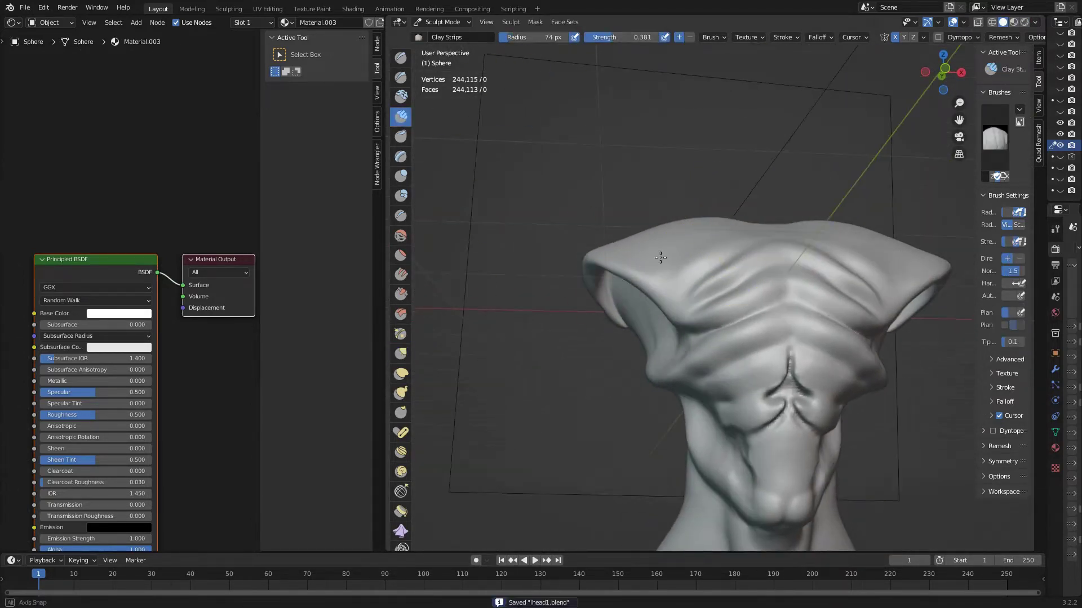
key(f)
click(689, 313)
middle_drag(689, 313, 699, 305)
scroll(689, 312, up, 5)
scroll(690, 313, down, 5)
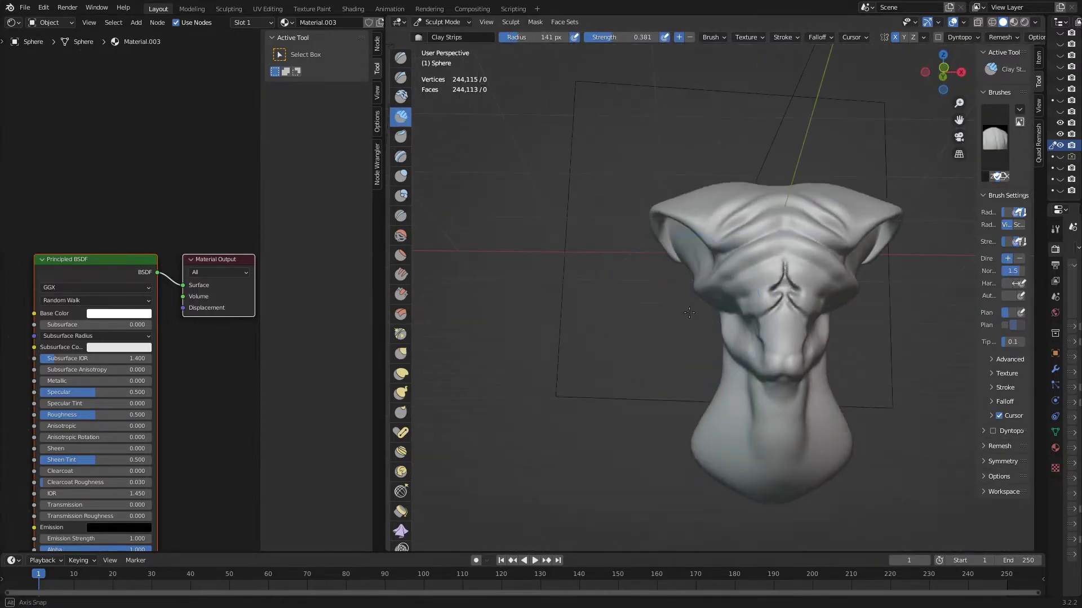
scroll(701, 290, up, 4)
scroll(705, 282, down, 3)
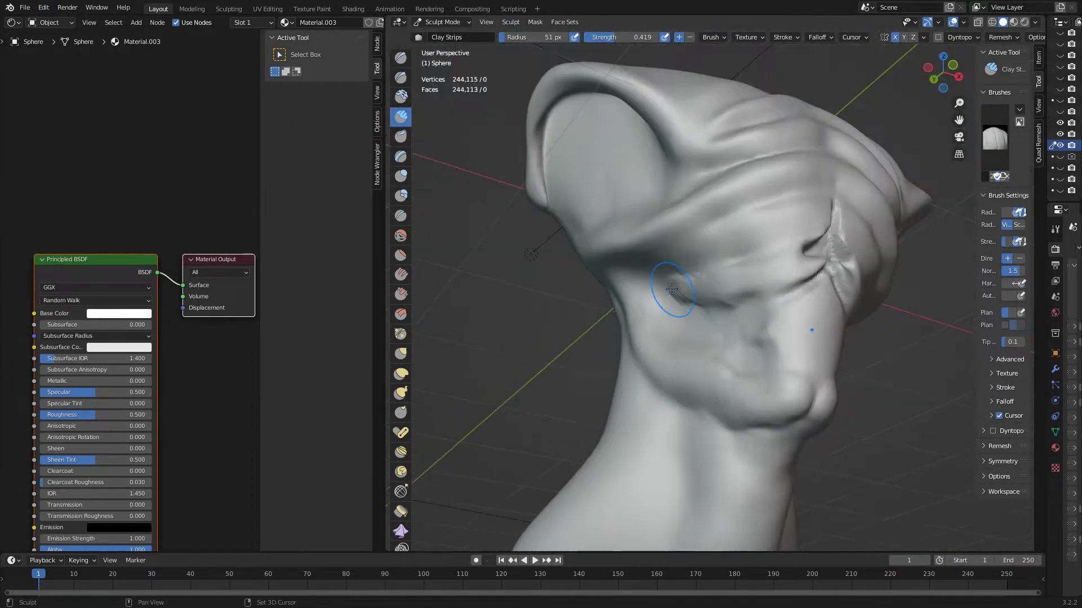
scroll(733, 251, up, 5)
scroll(733, 251, down, 4)
scroll(738, 338, up, 4)
scroll(744, 316, down, 4)
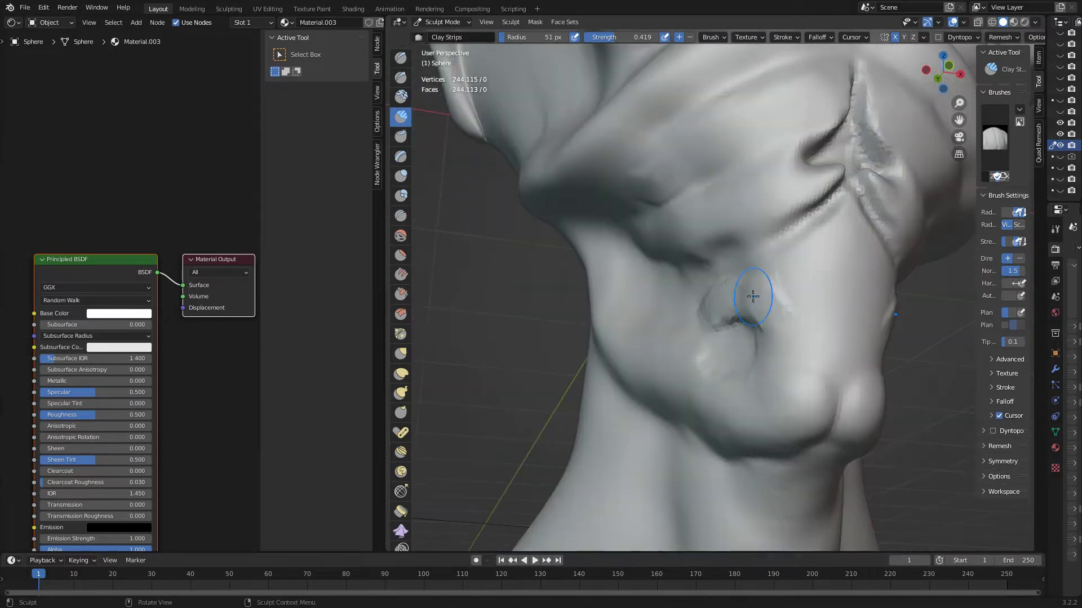
scroll(721, 296, down, 1)
scroll(720, 296, up, 4)
scroll(688, 309, down, 4)
scroll(698, 327, up, 5)
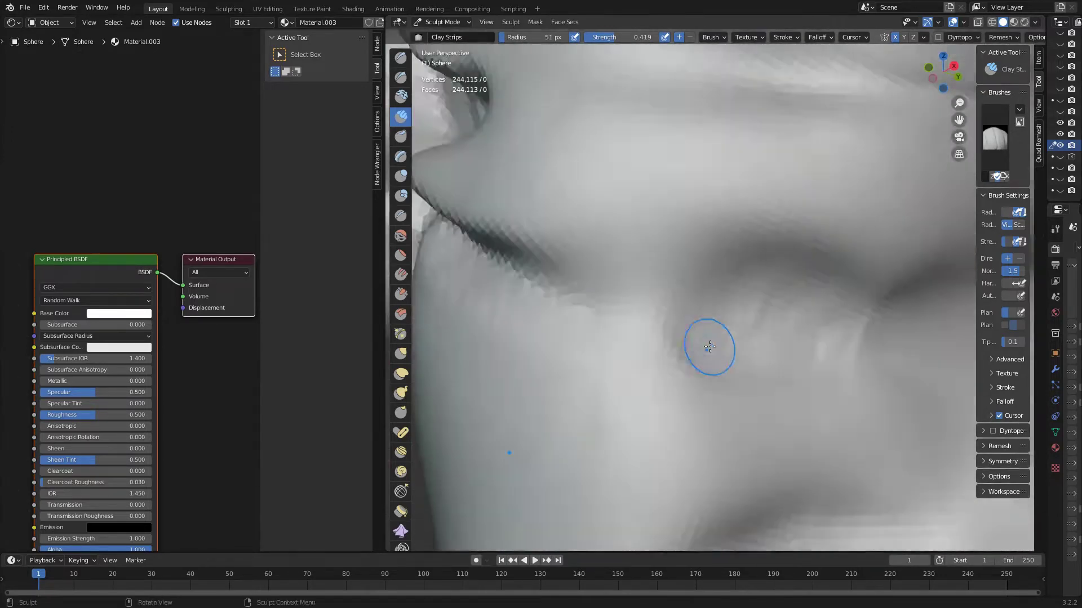
scroll(705, 345, down, 2)
Alternate Grab and Clay Strips to shape folds around the neck from rotated angles.
middle_drag(705, 345, 664, 356)
key(g)
scroll(676, 366, down, 4)
scroll(768, 392, down, 3)
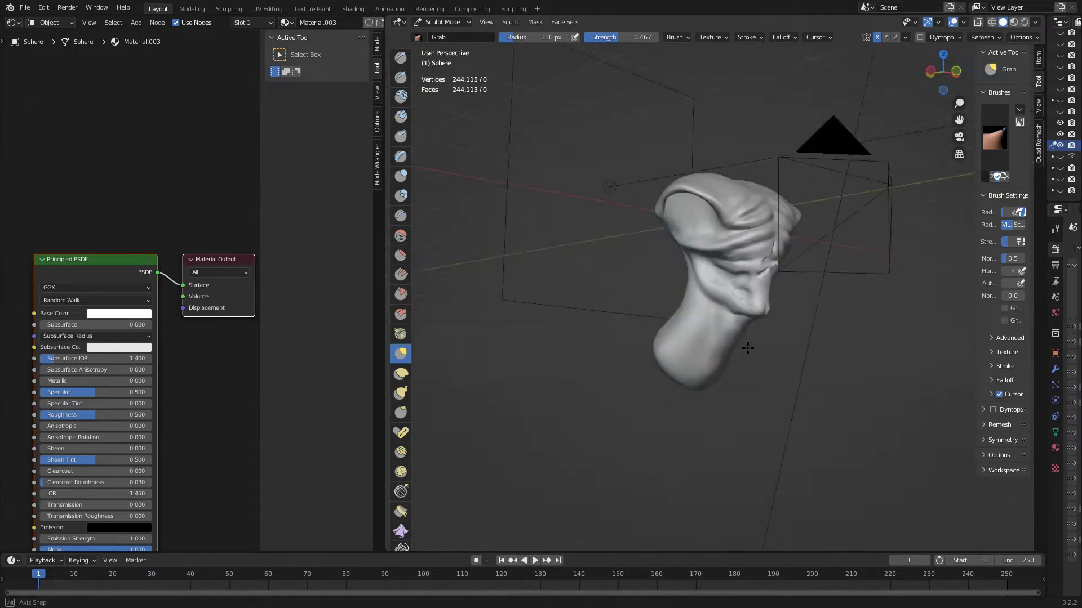
middle_drag(748, 347, 881, 363)
scroll(684, 393, up, 4)
scroll(684, 394, down, 4)
scroll(637, 368, up, 3)
mouse_move(410, 213)
middle_down()
mouse_move(636, 368)
mouse_move(681, 294)
mouse_move(664, 244)
mouse_move(708, 396)
middle_up()
key(c)
scroll(688, 280, up, 4)
scroll(698, 279, down, 5)
scroll(664, 244, up, 4)
scroll(708, 396, down, 3)
scroll(676, 436, up, 1)
scroll(676, 436, down, 3)
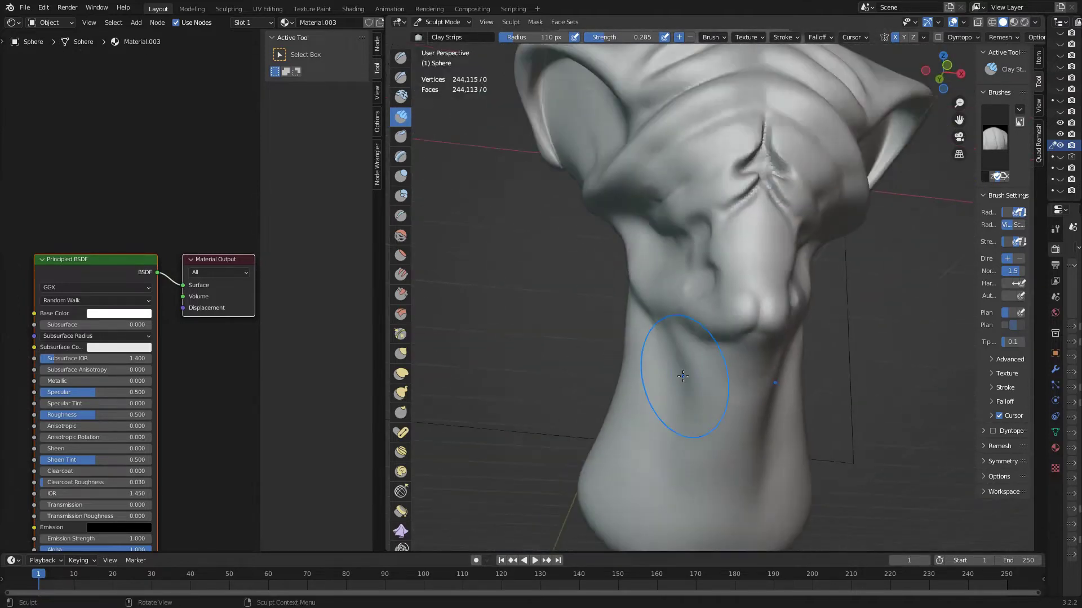
Build up a clay fold on the crest and check it in close view.
key(g)
scroll(681, 430, down, 1)
middle_drag(579, 85, 699, 325)
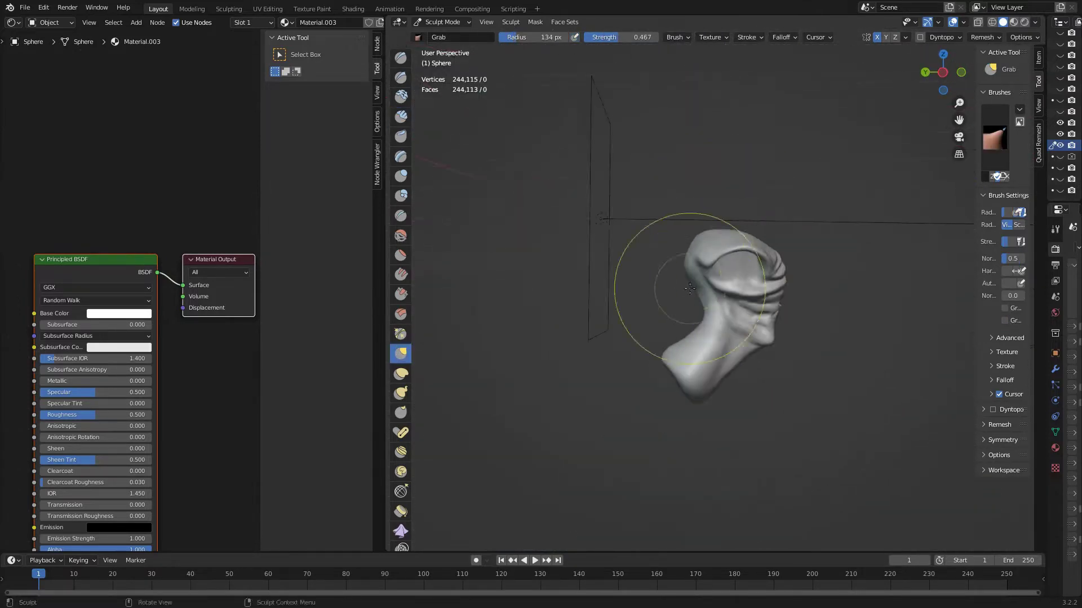
key(c)
scroll(669, 211, up, 2)
middle_drag(668, 211, 719, 251)
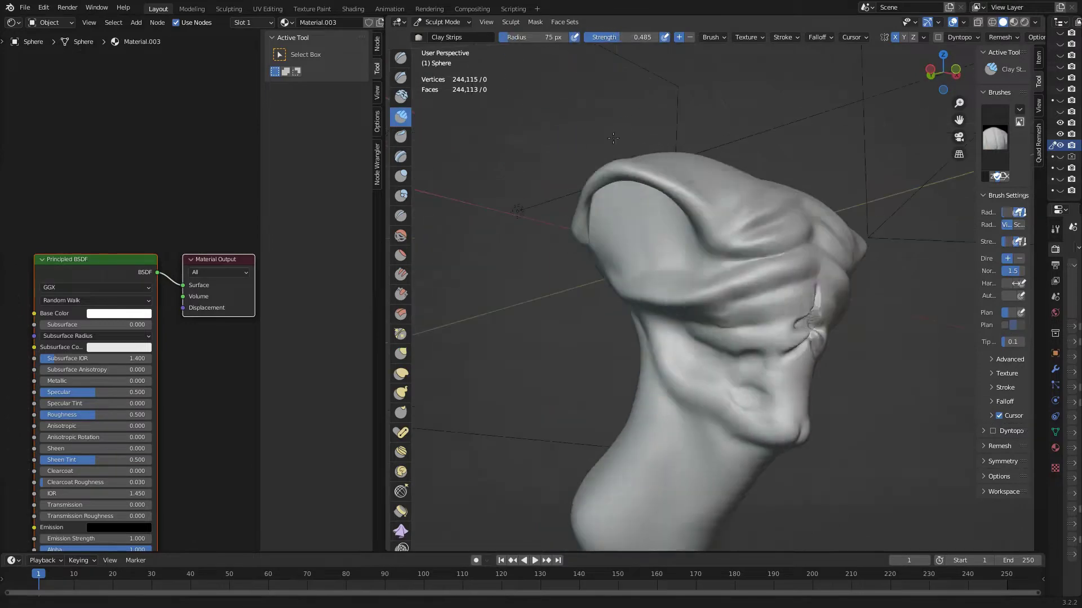
scroll(718, 250, up, 3)
middle_drag(647, 283, 688, 294)
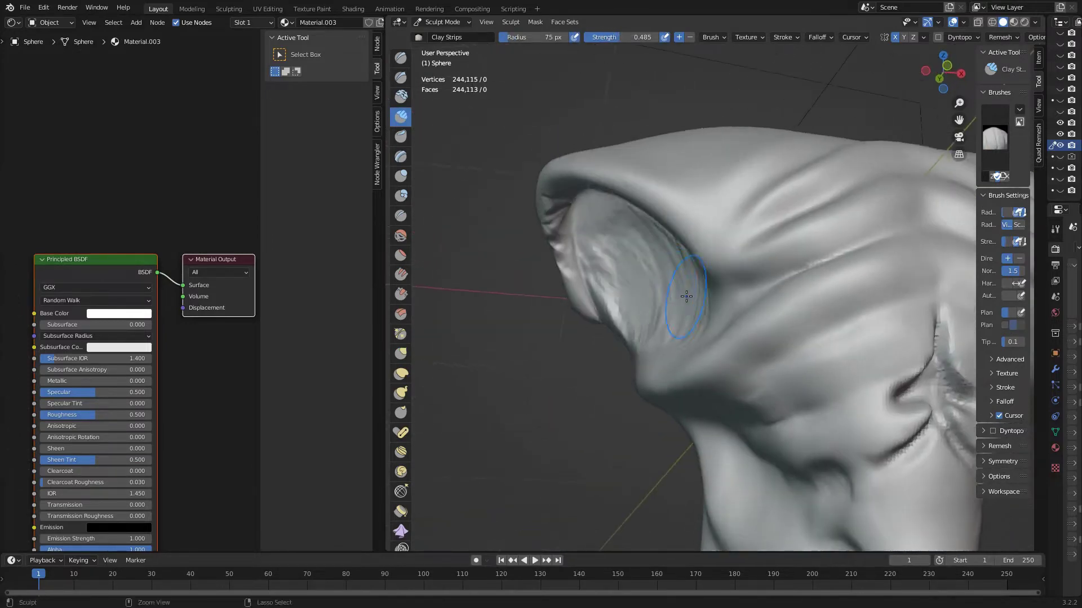
scroll(688, 295, up, 3)
mouse_move(758, 358)
middle_down()
mouse_move(769, 178)
mouse_move(733, 253)
mouse_move(779, 316)
middle_up()
scroll(769, 178, up, 2)
scroll(769, 178, down, 4)
middle_drag(679, 254, 738, 321)
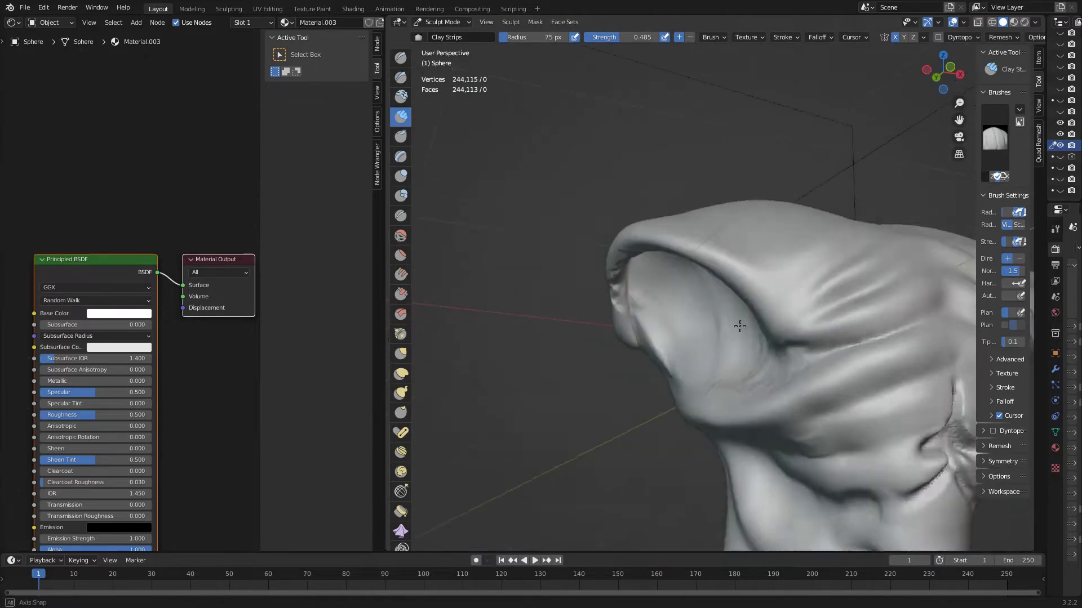
scroll(738, 321, down, 5)
Add clay strips under the inner crest rim, then select the Crease brush at 0.250 strength.
key(g)
scroll(708, 215, up, 6)
scroll(707, 214, down, 5)
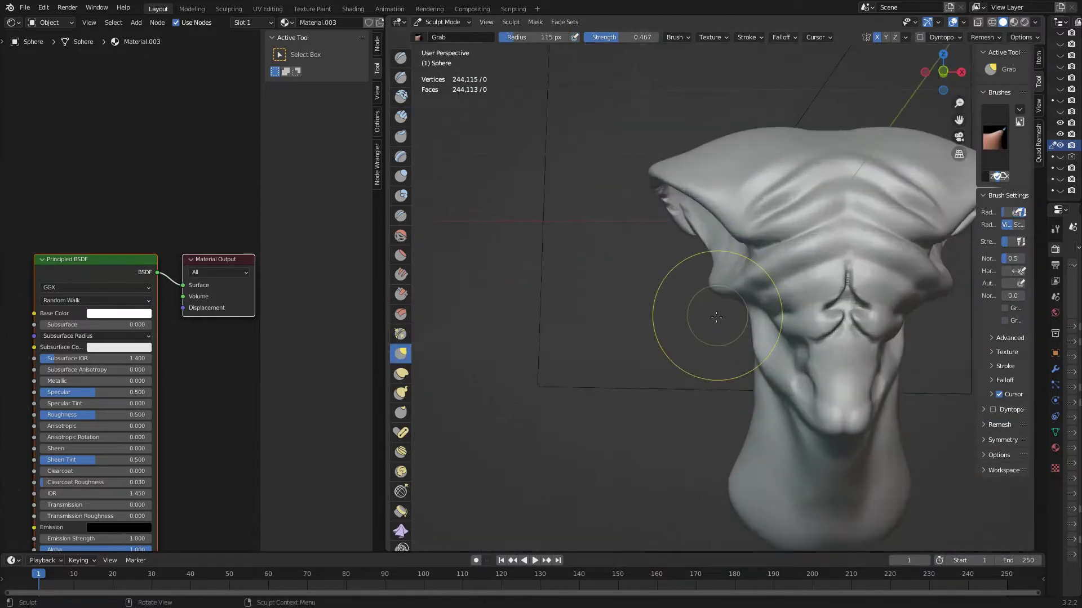
scroll(688, 313, up, 3)
scroll(688, 314, down, 3)
middle_drag(688, 314, 651, 305)
scroll(652, 305, up, 5)
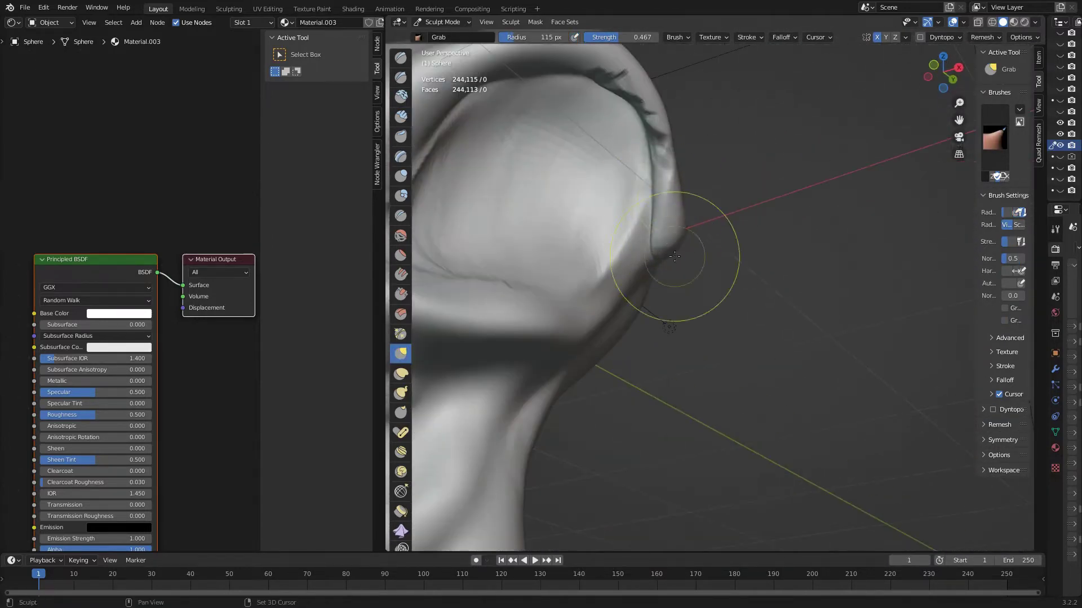
key(c)
scroll(725, 338, down, 5)
scroll(732, 338, up, 5)
mouse_move(732, 338)
middle_down()
mouse_move(802, 365)
mouse_move(732, 226)
mouse_move(704, 353)
mouse_move(640, 205)
middle_up()
scroll(803, 365, down, 4)
scroll(729, 196, up, 5)
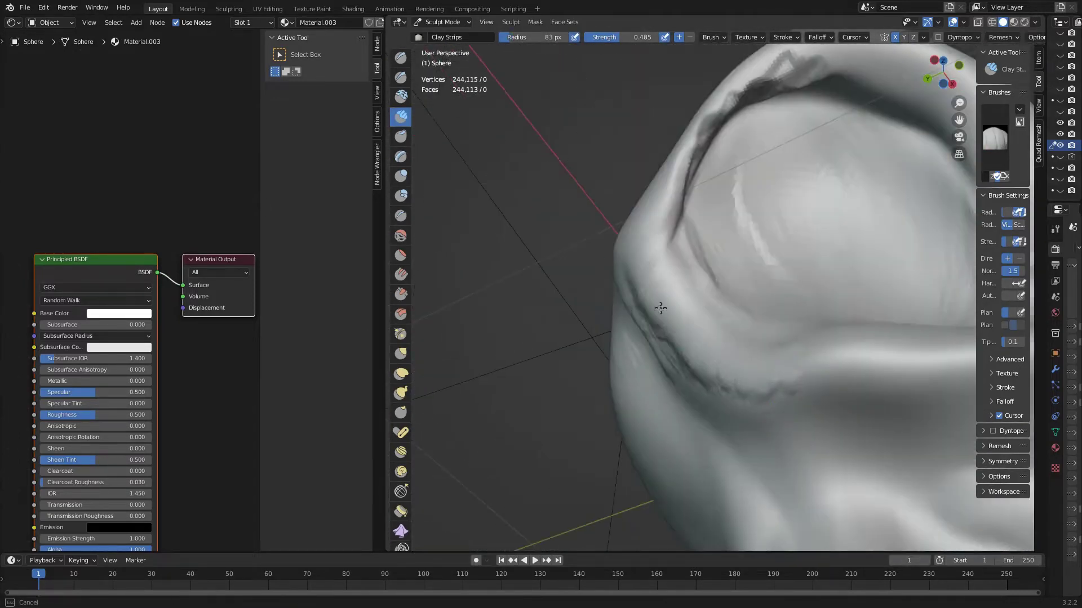
scroll(640, 205, down, 3)
key(shift+c)
scroll(640, 205, down, 2)
scroll(614, 364, up, 6)
Shape rounded lobes on the lower face below the crest with Grab, Clay Strips and Inflate.
scroll(614, 363, down, 5)
middle_drag(614, 363, 574, 223)
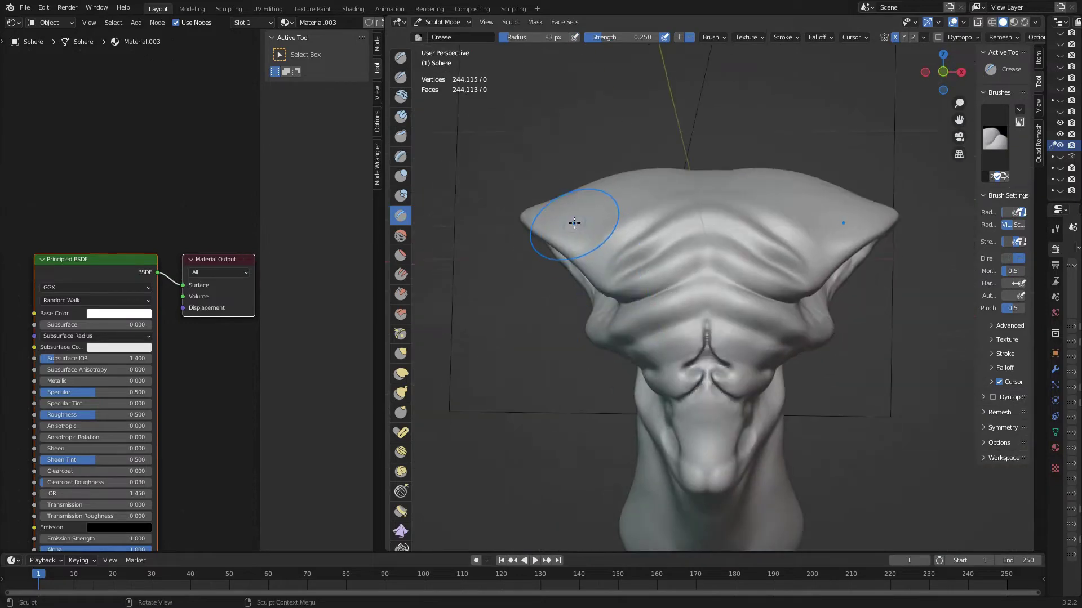
key(g)
middle_drag(650, 160, 608, 260)
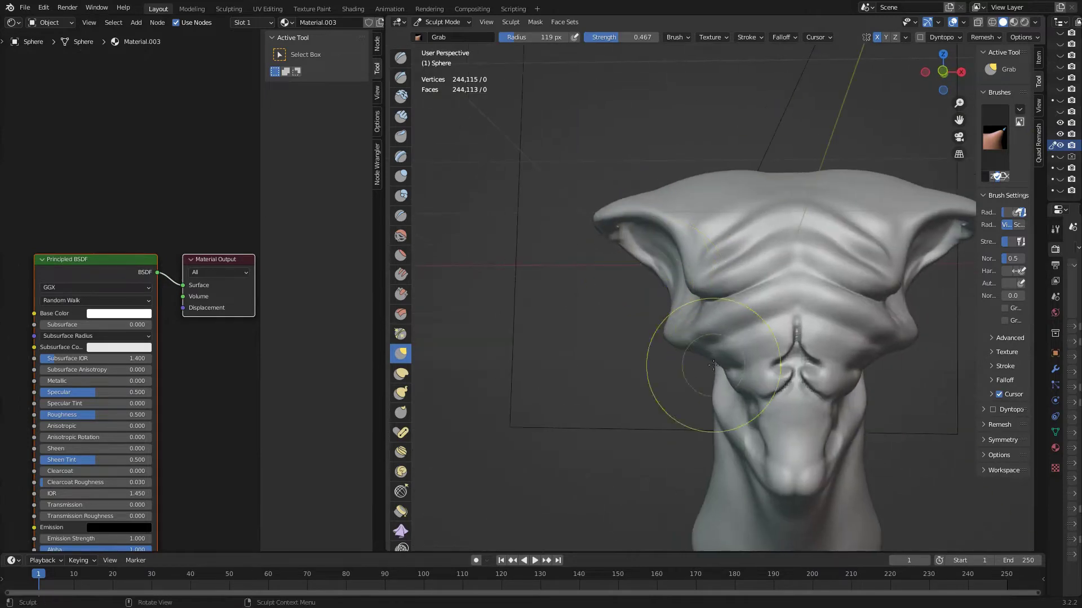
mouse_move(713, 366)
middle_down()
mouse_move(575, 210)
mouse_move(720, 387)
mouse_move(664, 270)
middle_up()
key(c)
scroll(575, 210, up, 4)
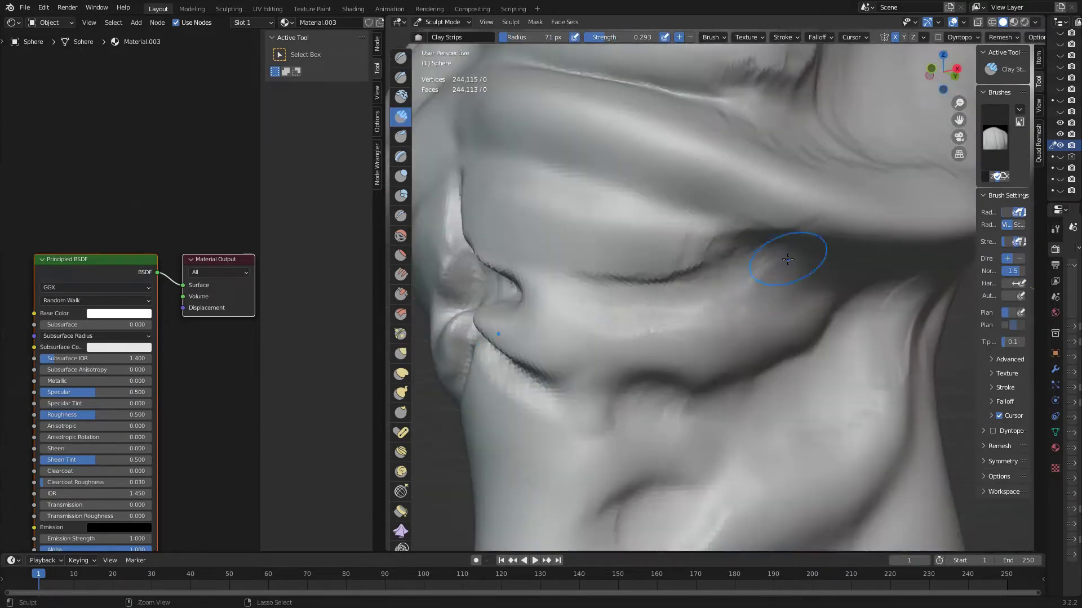
middle_drag(751, 256, 768, 174)
scroll(763, 302, down, 4)
scroll(676, 311, up, 4)
scroll(675, 311, down, 3)
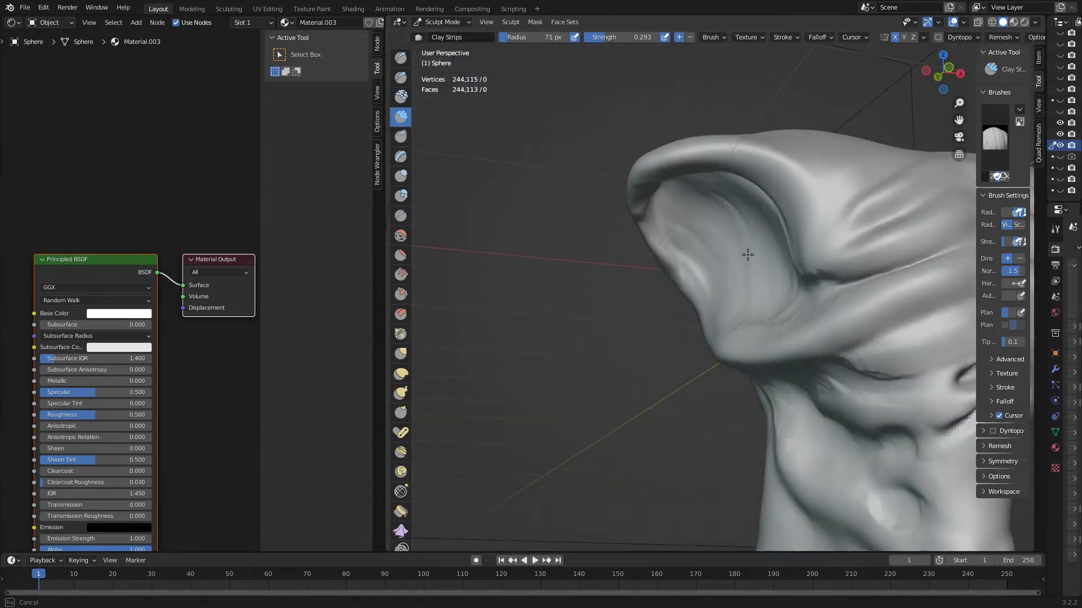
mouse_move(746, 254)
middle_down()
mouse_move(729, 331)
mouse_move(729, 229)
mouse_move(708, 213)
mouse_move(754, 182)
mouse_move(792, 213)
middle_up()
key(i)
key(g)
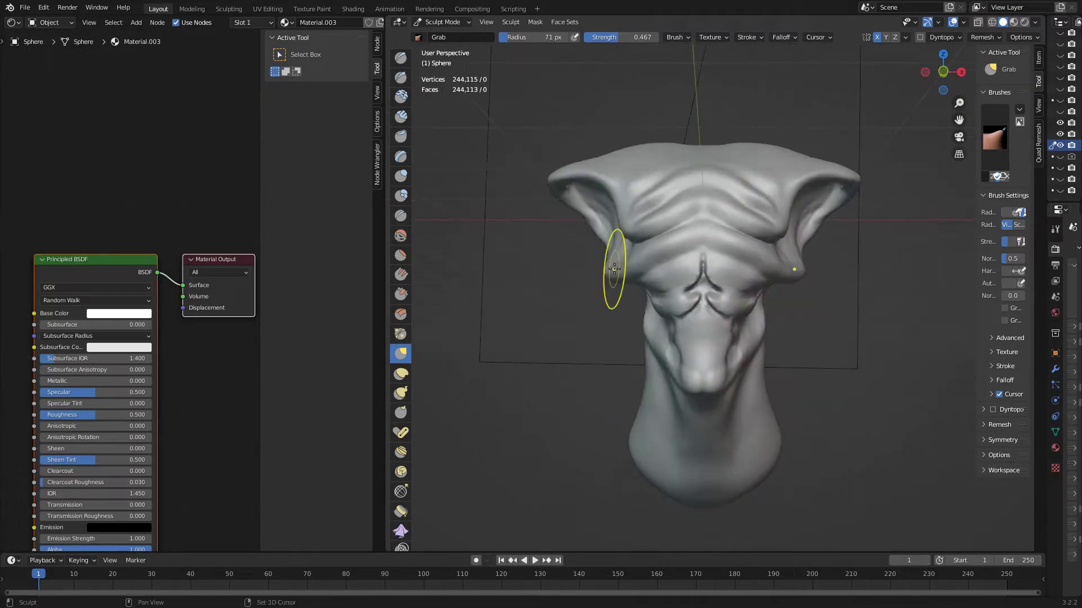
Deepen the chest's central groove and ridges with the Draw brush.
ctrl+middle_drag(614, 269, 570, 169)
key(x)
scroll(676, 309, up, 5)
mouse_move(676, 309)
ctrl+middle_down()
mouse_move(674, 279)
mouse_move(700, 260)
mouse_move(700, 302)
ctrl+middle_up()
scroll(674, 278, down, 4)
scroll(681, 271, up, 3)
scroll(700, 259, down, 3)
scroll(700, 259, up, 2)
scroll(701, 260, up, 2)
scroll(653, 401, up, 2)
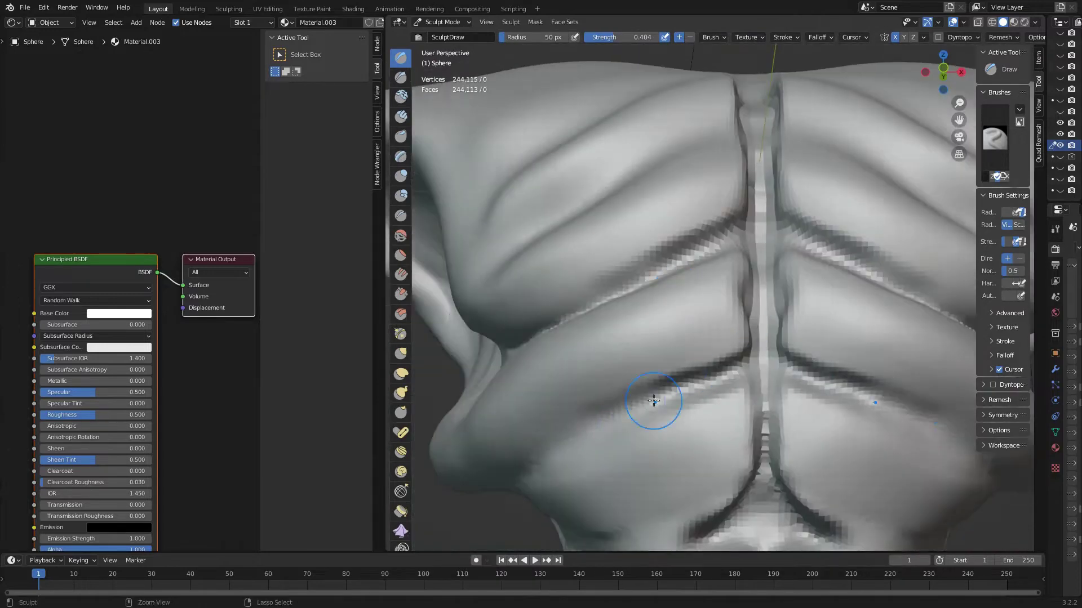
scroll(654, 401, down, 3)
middle_drag(668, 374, 661, 233)
scroll(665, 315, down, 3)
scroll(665, 315, up, 6)
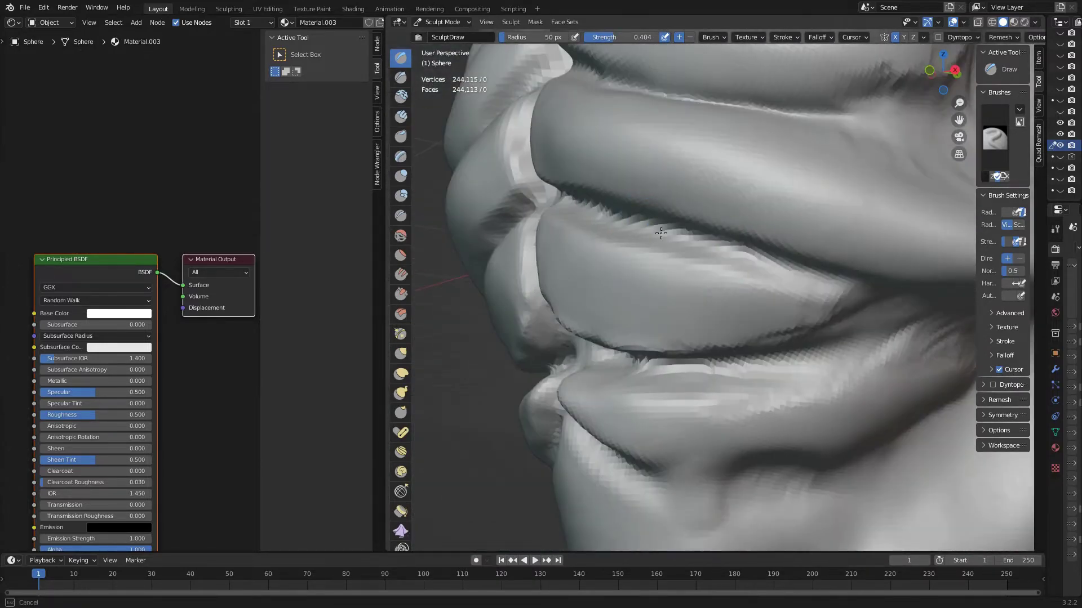
scroll(661, 233, down, 3)
middle_drag(700, 326, 492, 251)
Pull the torso ridges with the Grab brush from side and three-quarter views.
key(g)
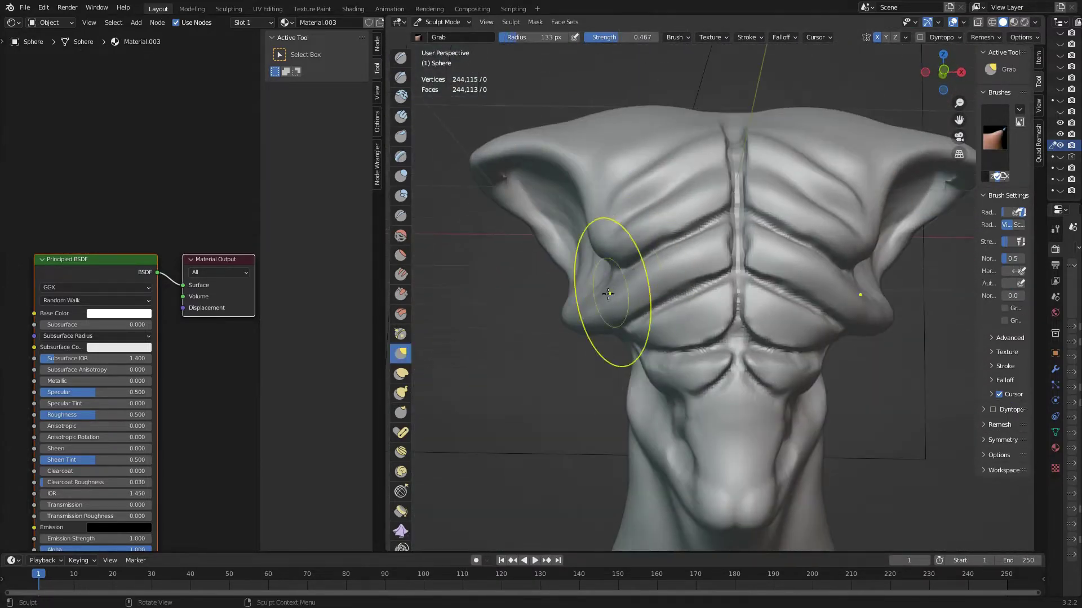
mouse_move(608, 294)
middle_down()
mouse_move(669, 309)
mouse_move(612, 302)
middle_up()
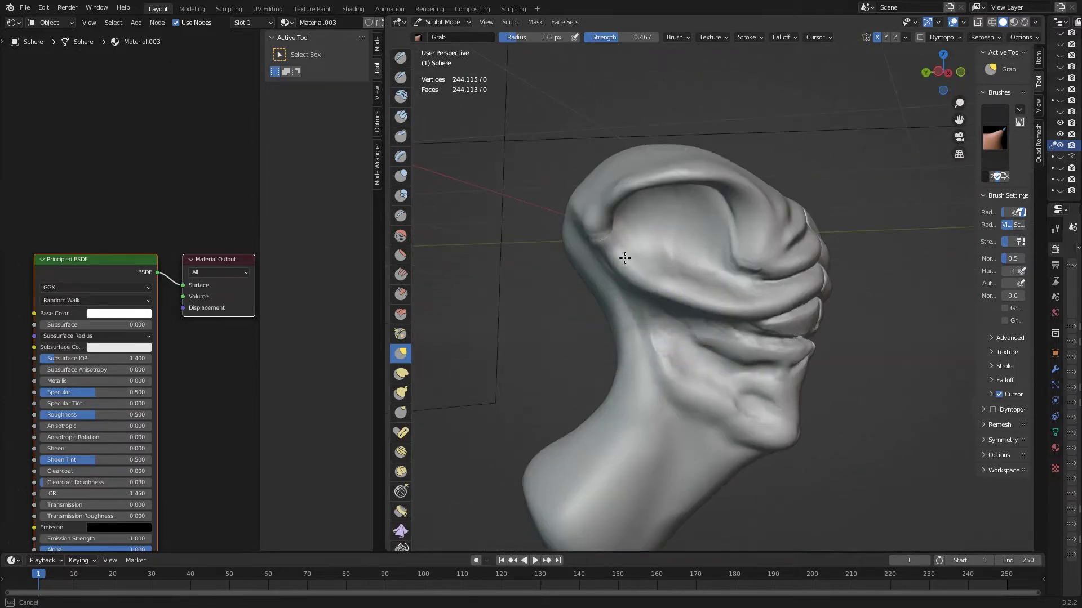
scroll(640, 290, up, 3)
mouse_move(624, 258)
middle_down()
mouse_move(658, 325)
mouse_move(693, 304)
mouse_move(744, 315)
middle_up()
scroll(640, 289, down, 5)
scroll(640, 290, up, 5)
scroll(657, 325, down, 3)
scroll(693, 304, down, 2)
scroll(704, 298, up, 3)
Refine the torso and neck ridges with Draw and Inflate/Deflate strokes.
key(x)
scroll(732, 292, up, 4)
scroll(743, 316, down, 2)
scroll(752, 405, up, 3)
mouse_move(753, 406)
middle_down()
mouse_move(739, 303)
mouse_move(661, 293)
mouse_move(813, 283)
mouse_move(717, 294)
mouse_move(733, 254)
mouse_move(686, 223)
mouse_move(699, 214)
mouse_move(635, 217)
middle_up()
scroll(743, 360, down, 3)
scroll(740, 303, up, 3)
key(i)
scroll(601, 282, down, 2)
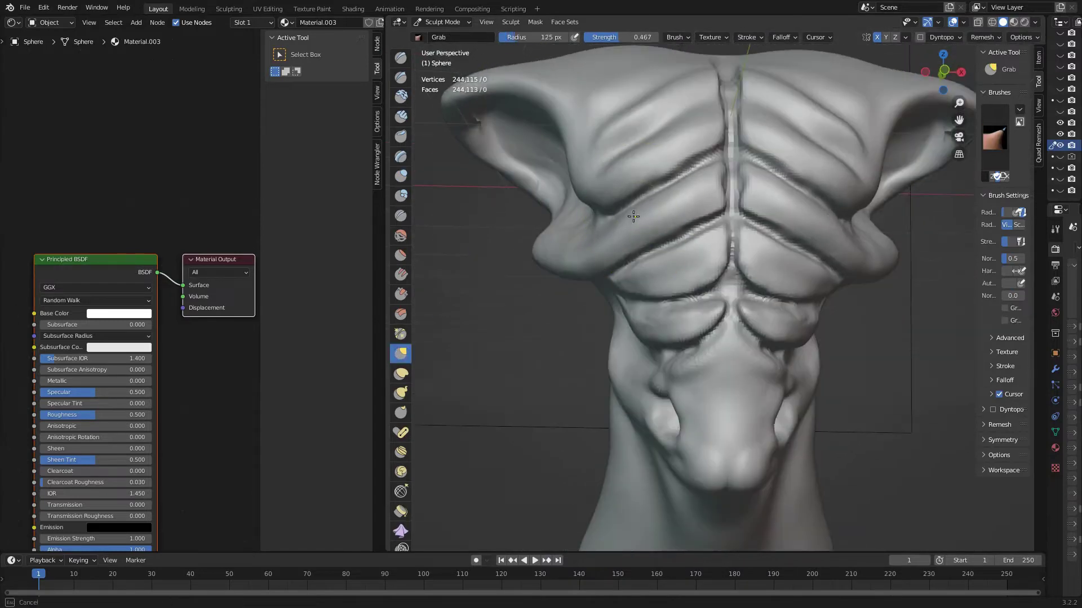
scroll(635, 217, down, 2)
Sharpen the chest ridges further with the Draw brush, checking front and side views.
key(x)
scroll(744, 206, up, 5)
scroll(560, 312, down, 2)
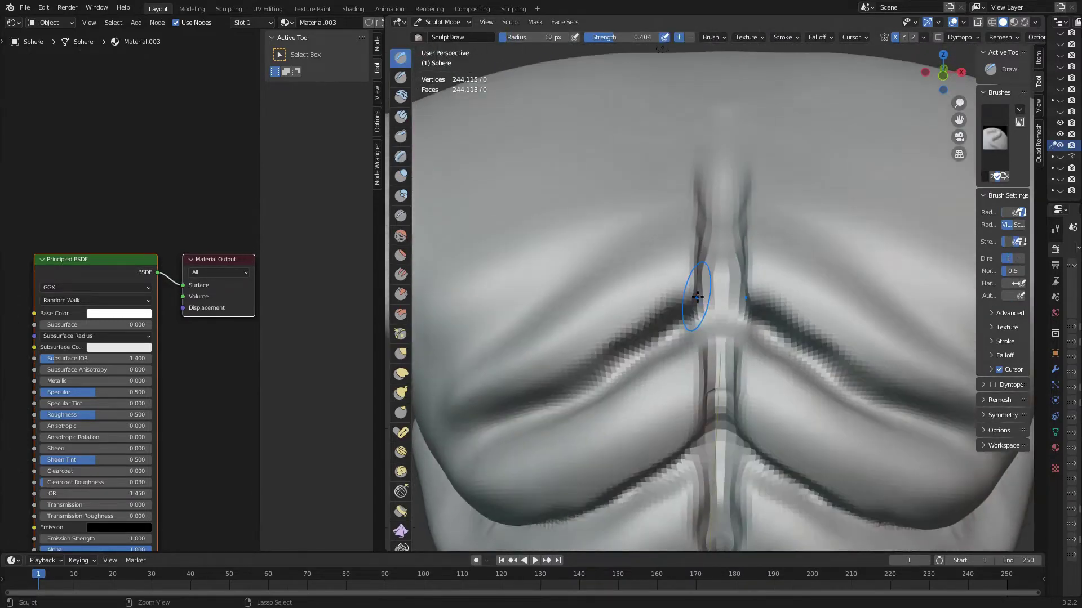
scroll(561, 313, up, 2)
middle_drag(561, 313, 702, 333)
scroll(701, 333, up, 3)
scroll(705, 283, down, 3)
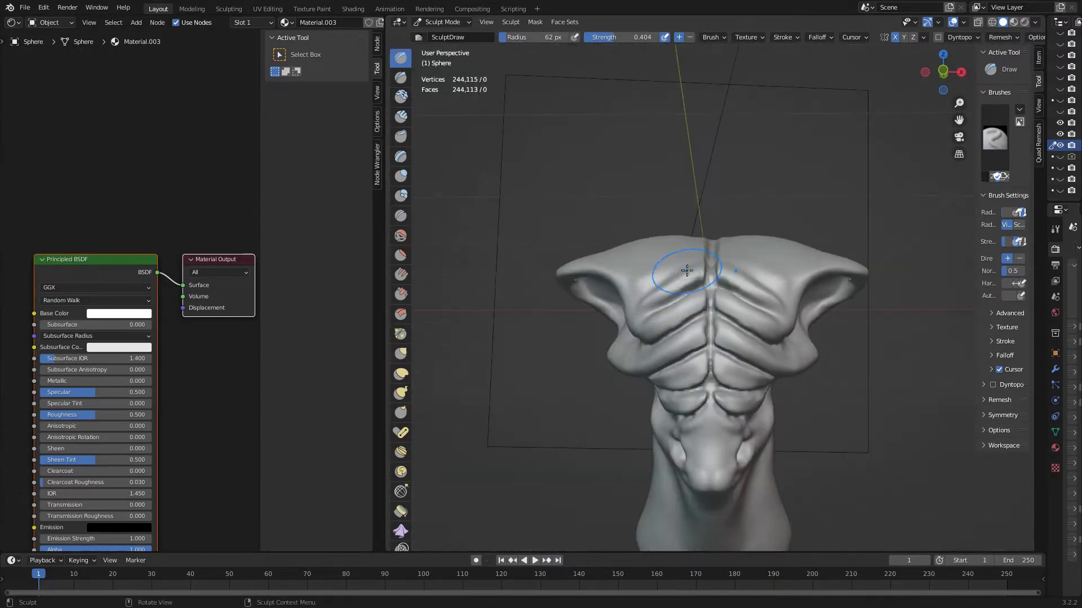
scroll(695, 186, up, 3)
middle_drag(690, 181, 693, 308)
scroll(693, 307, down, 3)
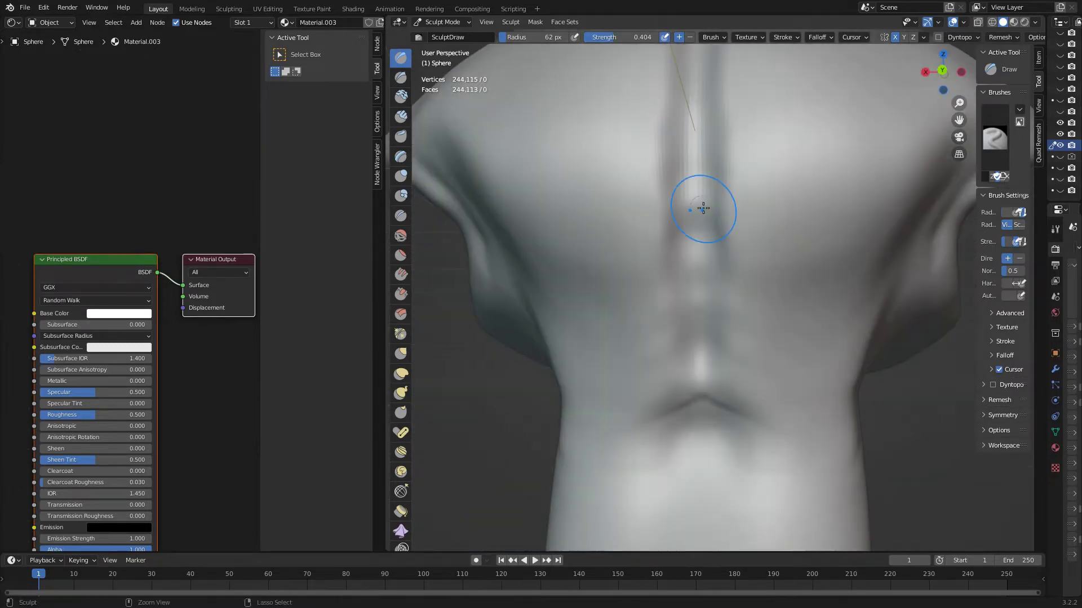
alt+middle_drag(695, 212, 623, 247)
scroll(624, 247, down, 2)
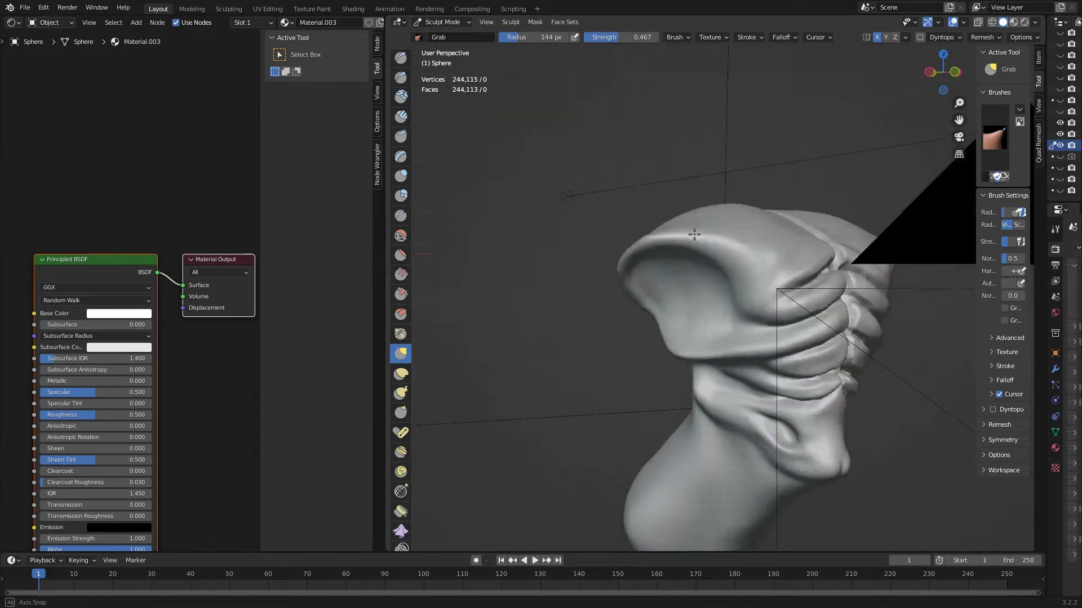
Carve sharp grooves into the chest folds with the Crease brush from a front view.
scroll(660, 301, down, 2)
mouse_move(590, 239)
middle_down()
mouse_move(661, 302)
mouse_move(761, 242)
mouse_move(632, 345)
middle_up()
scroll(761, 242, up, 4)
key(shift+c)
scroll(639, 285, down, 2)
scroll(695, 181, down, 2)
scroll(778, 322, down, 2)
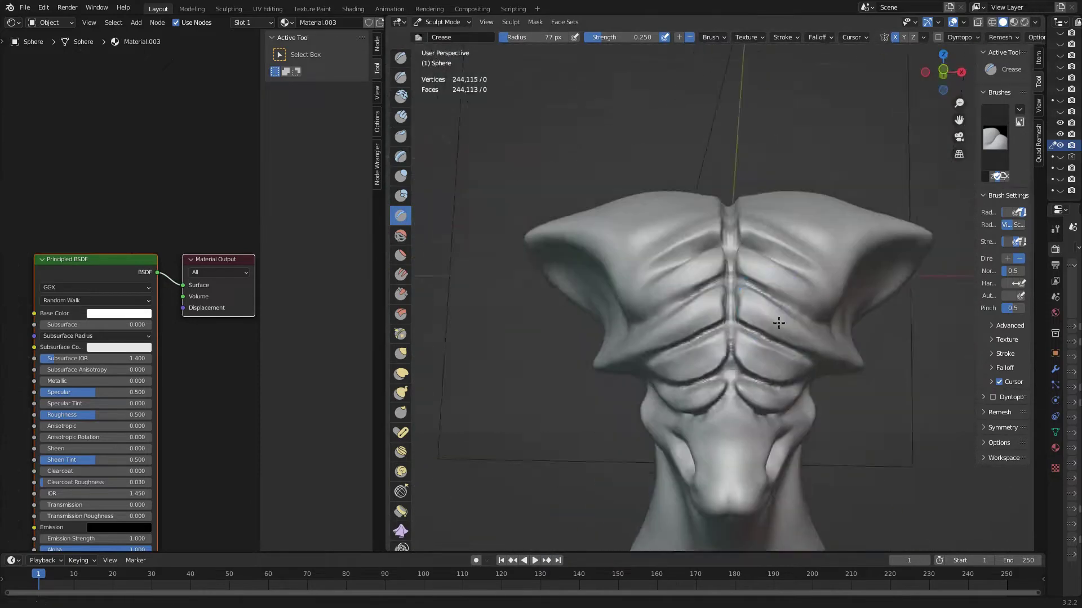
scroll(779, 322, up, 3)
scroll(674, 260, down, 3)
Reshape the torso's shoulder flaps with the Grab brush from angled views.
key(g)
scroll(645, 254, down, 3)
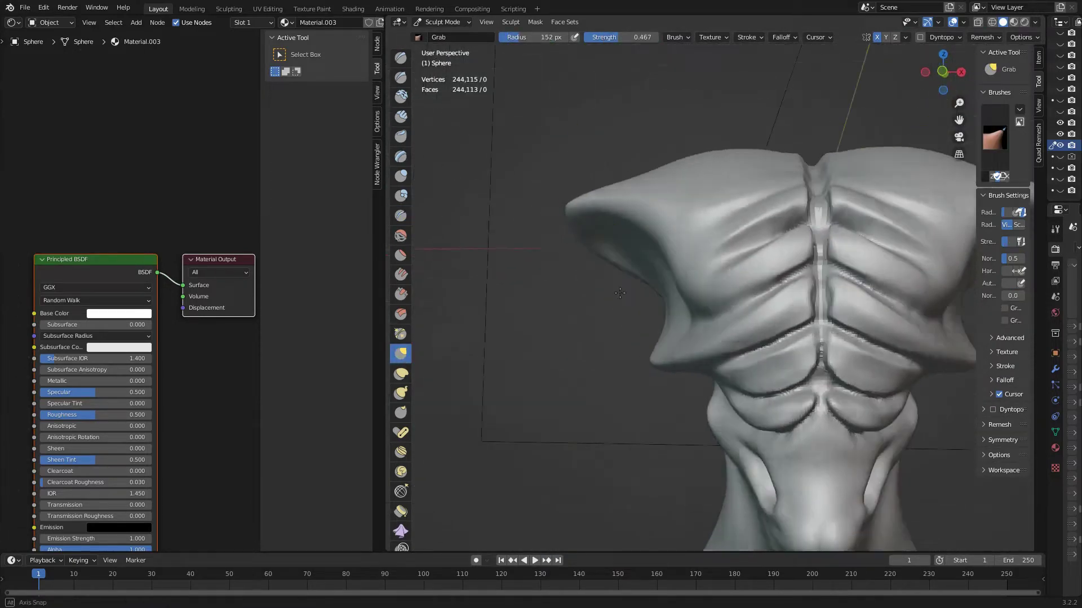
scroll(664, 271, down, 2)
middle_drag(664, 270, 697, 294)
middle_drag(703, 227, 715, 301)
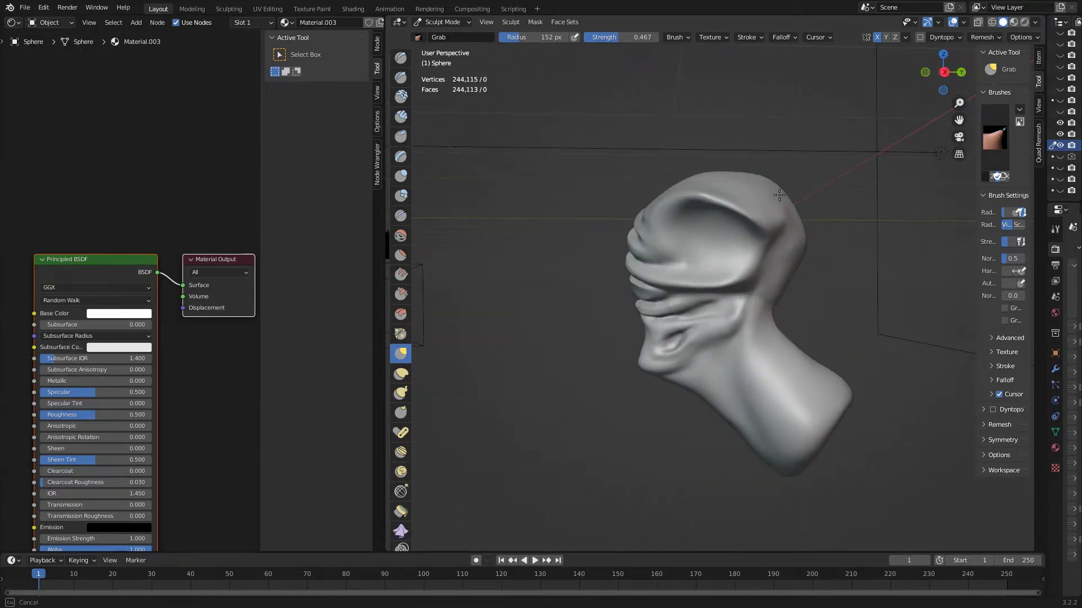
Flatten peaks on the shoulder flap surface with the Scrape brush.
click(401, 294)
middle_drag(648, 285, 692, 286)
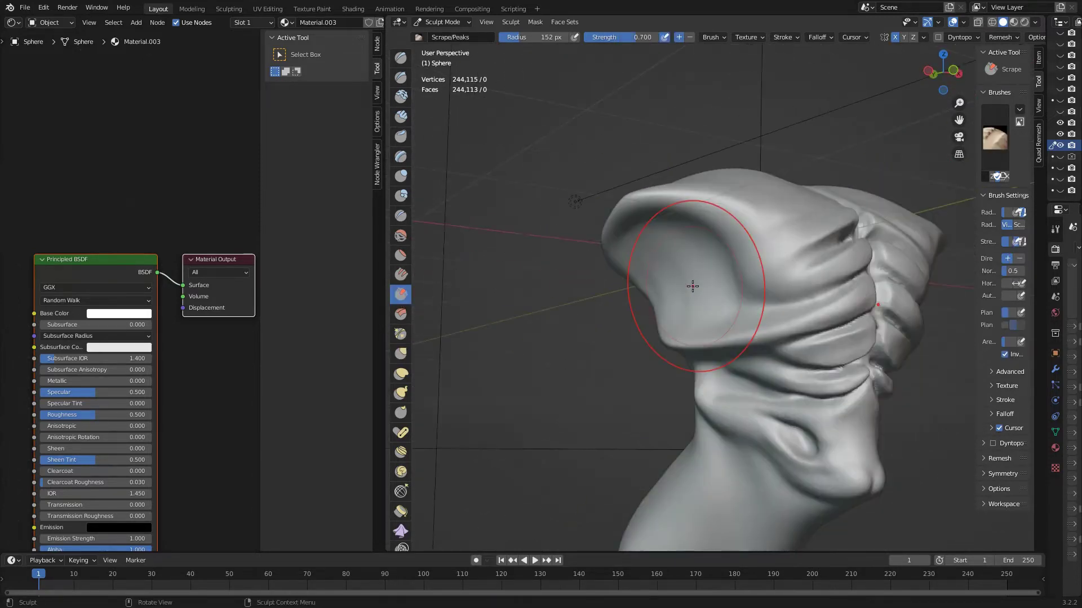
mouse_move(625, 83)
middle_down()
mouse_move(794, 258)
mouse_move(642, 294)
middle_up()
scroll(780, 314, up, 4)
mouse_move(780, 314)
middle_down()
mouse_move(775, 339)
mouse_move(696, 254)
mouse_move(641, 218)
middle_up()
scroll(775, 340, down, 5)
Deepen the folds around the head and shoulder with the Crease brush.
key(c)
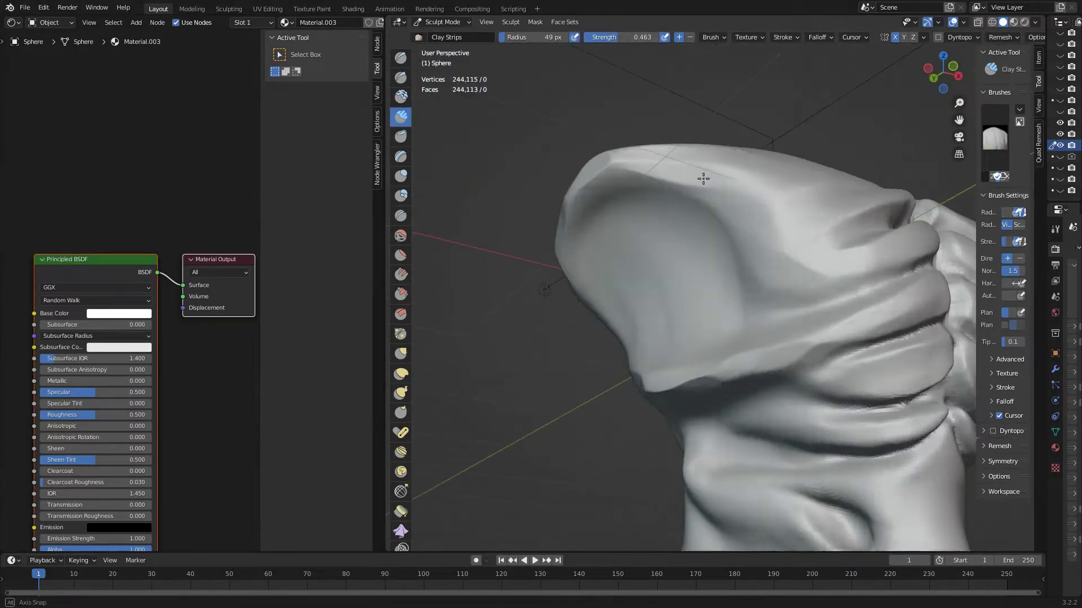
key(shift+c)
scroll(704, 176, up, 3)
scroll(595, 175, up, 2)
scroll(804, 338, down, 5)
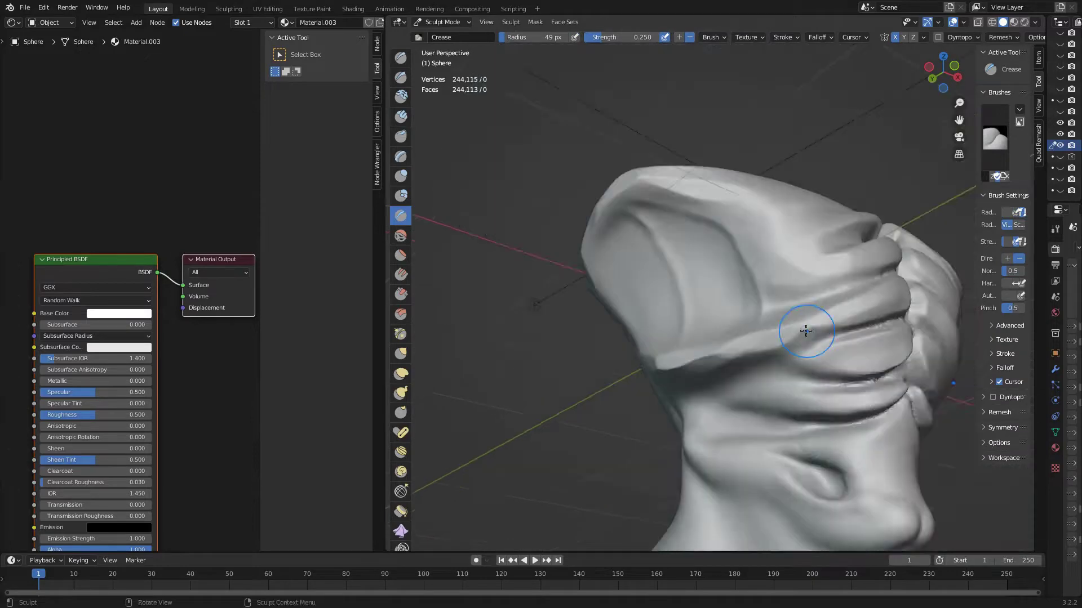
middle_drag(804, 339, 725, 253)
scroll(725, 162, up, 4)
mouse_move(724, 162)
middle_down()
mouse_move(592, 249)
mouse_move(556, 323)
middle_up()
scroll(756, 206, down, 4)
middle_drag(756, 206, 821, 304)
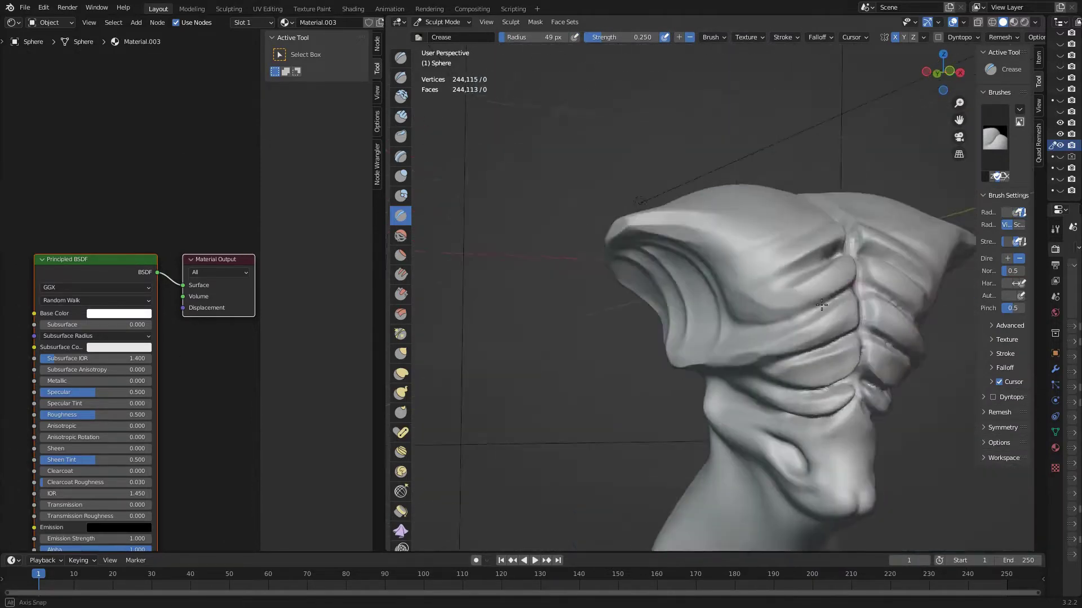
middle_drag(709, 306, 729, 234)
scroll(685, 244, up, 2)
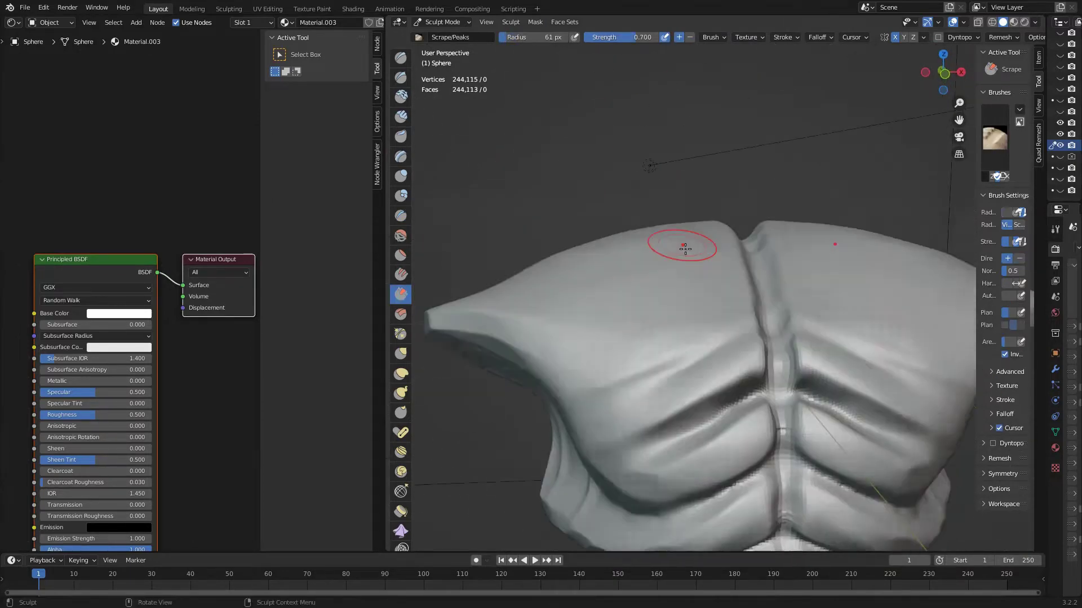
Build up the top of the shoulder with a Clay Strips stroke, then adjust with Grab.
key(c)
scroll(664, 222, up, 3)
drag(647, 338, 682, 320)
mouse_move(681, 320)
middle_down()
mouse_move(736, 331)
mouse_move(611, 289)
mouse_move(745, 321)
middle_up()
scroll(745, 321, down, 4)
middle_drag(640, 338, 665, 265)
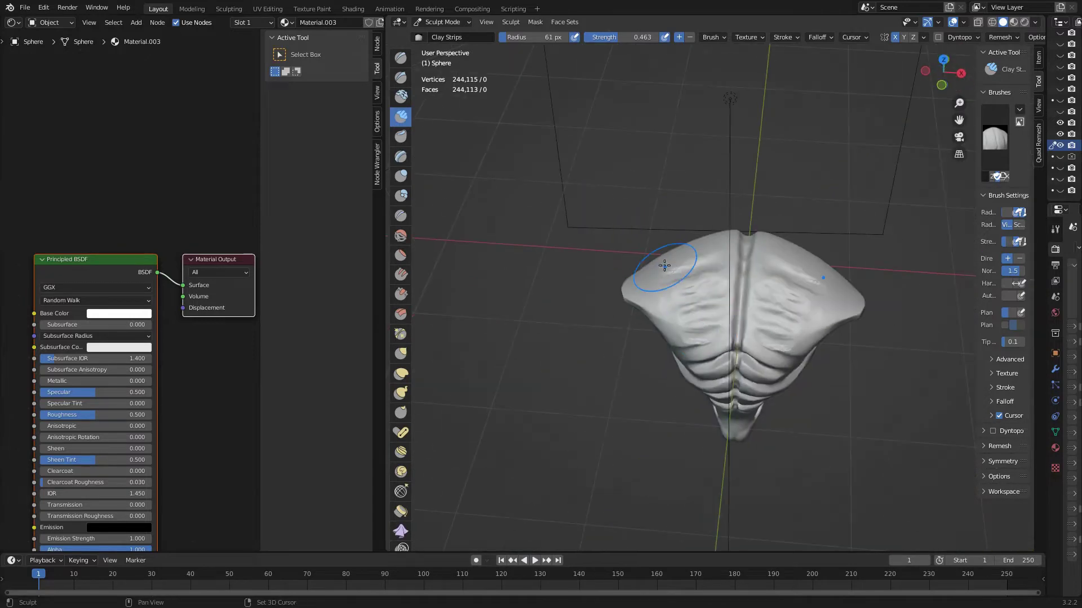
click(401, 352)
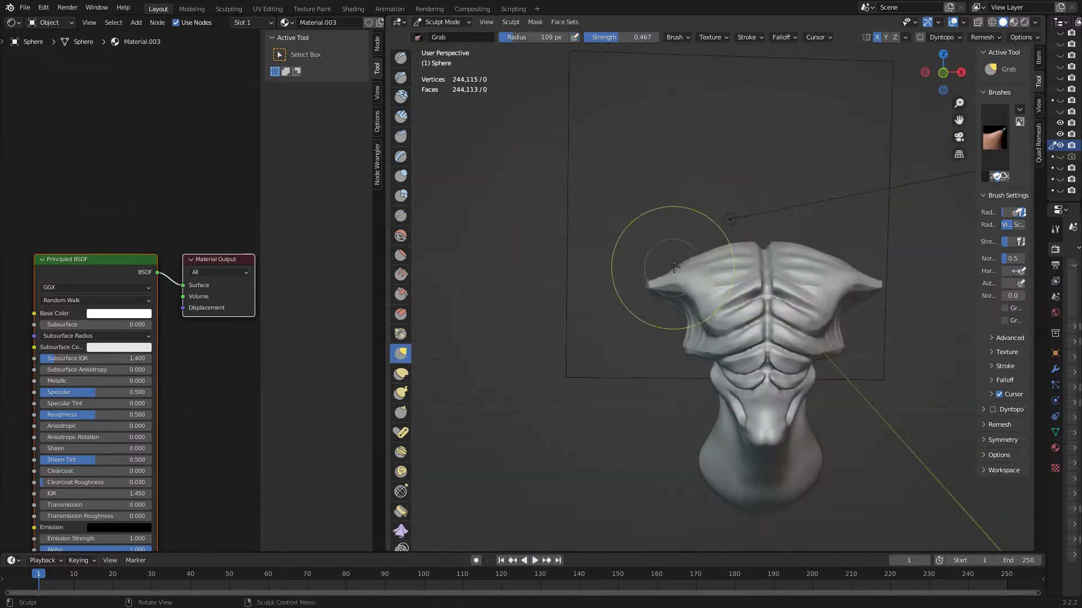
scroll(679, 321, up, 3)
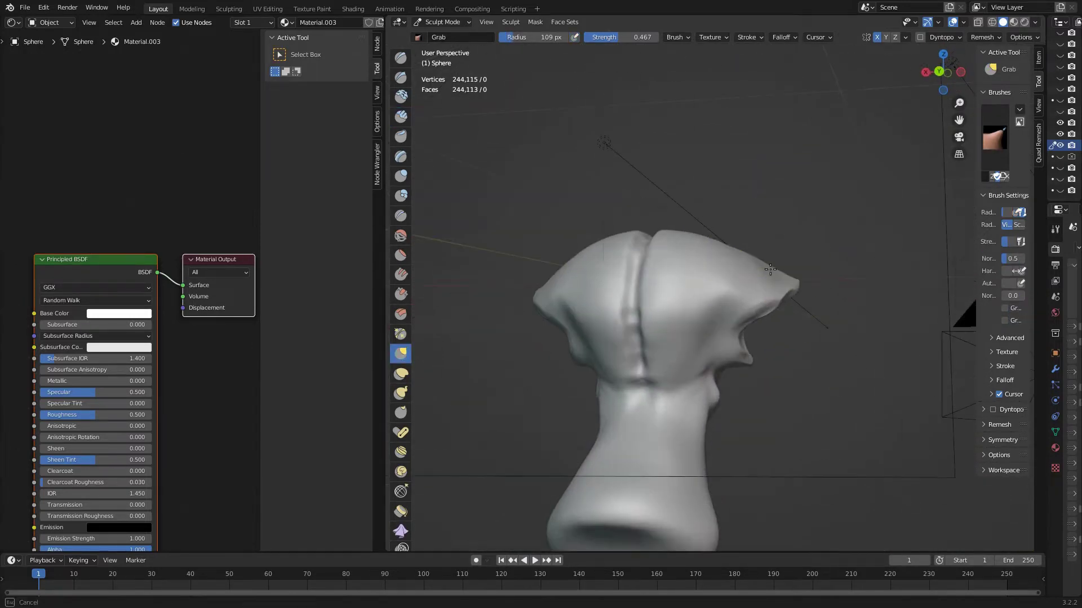
middle_drag(679, 321, 550, 270)
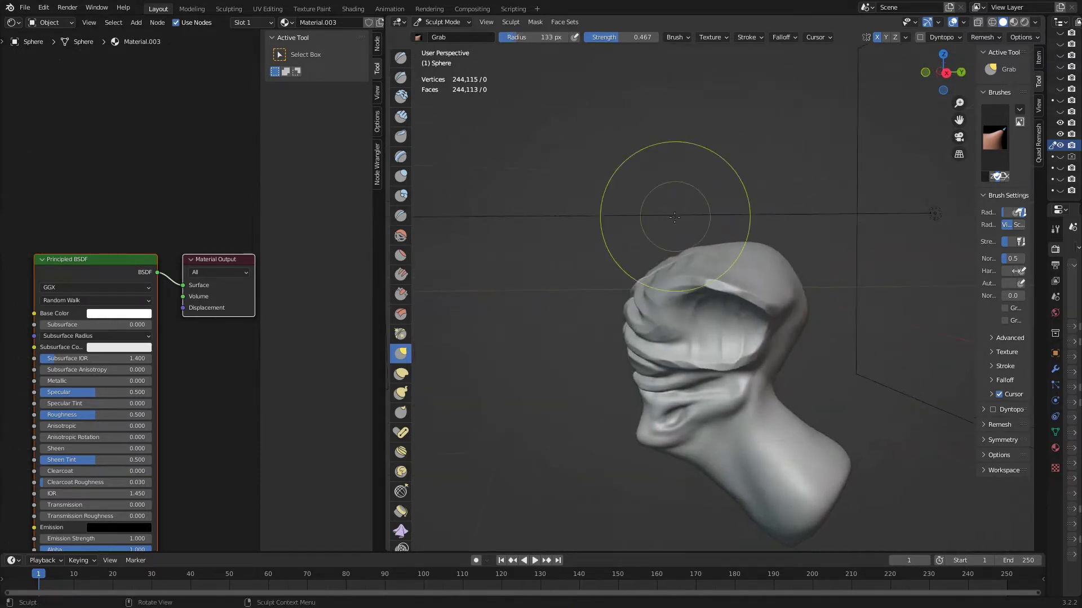
Smooth the chest folds and shoulder flap with the Scrape brush.
click(401, 294)
scroll(625, 219, up, 5)
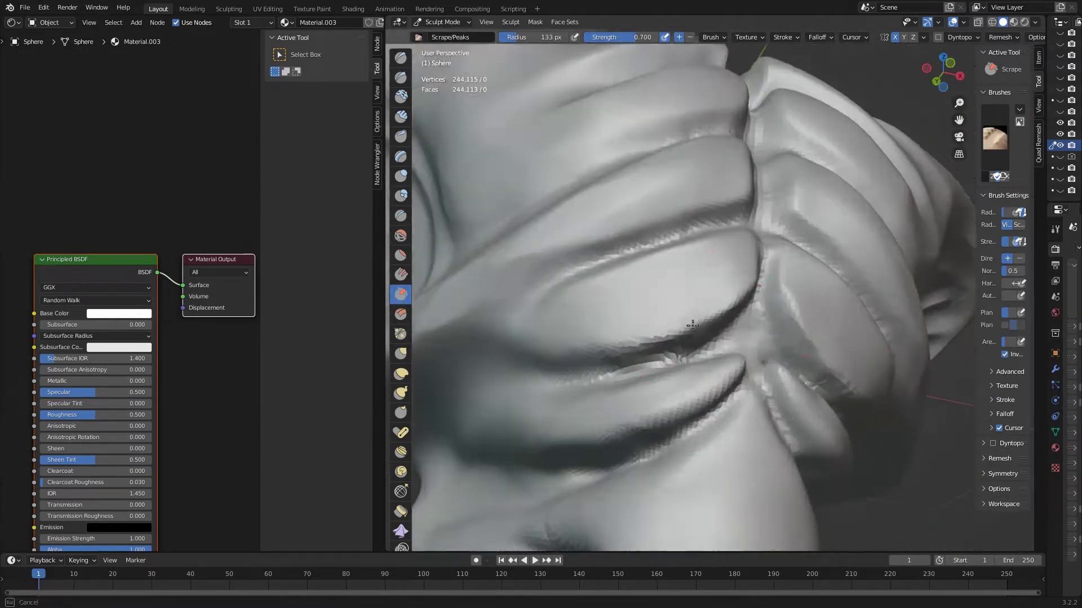
middle_drag(626, 220, 739, 248)
scroll(739, 248, down, 2)
middle_drag(762, 304, 551, 357)
scroll(693, 273, down, 3)
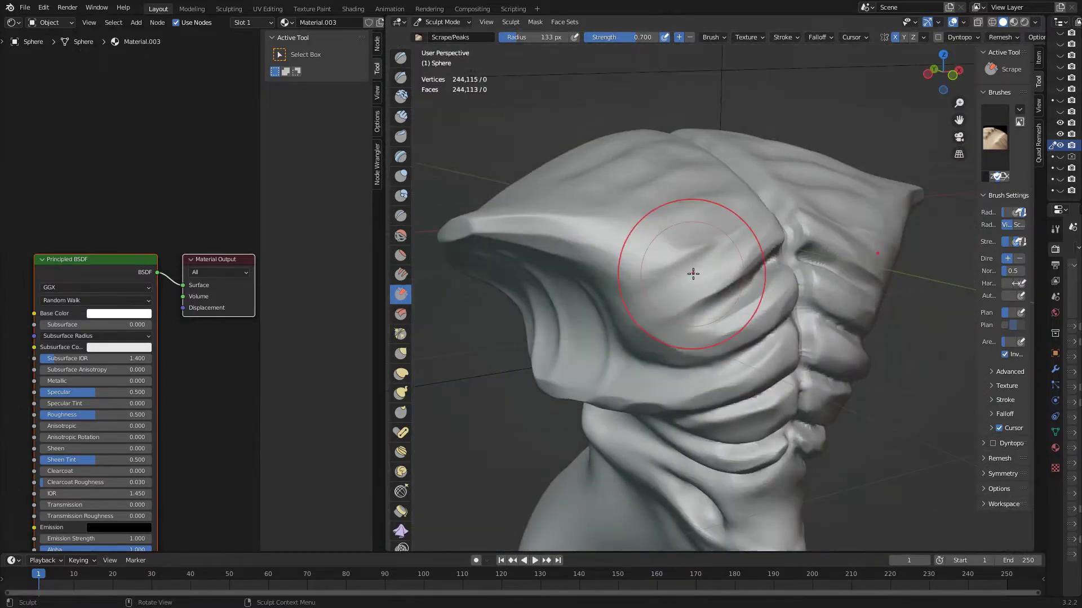
scroll(693, 273, up, 4)
mouse_move(693, 273)
middle_down()
mouse_move(594, 269)
mouse_move(620, 270)
middle_up()
scroll(619, 270, down, 4)
scroll(700, 181, up, 4)
Work the chest and torso with Draw and Grab brushes from low and three-quarter views.
scroll(700, 225, up, 3)
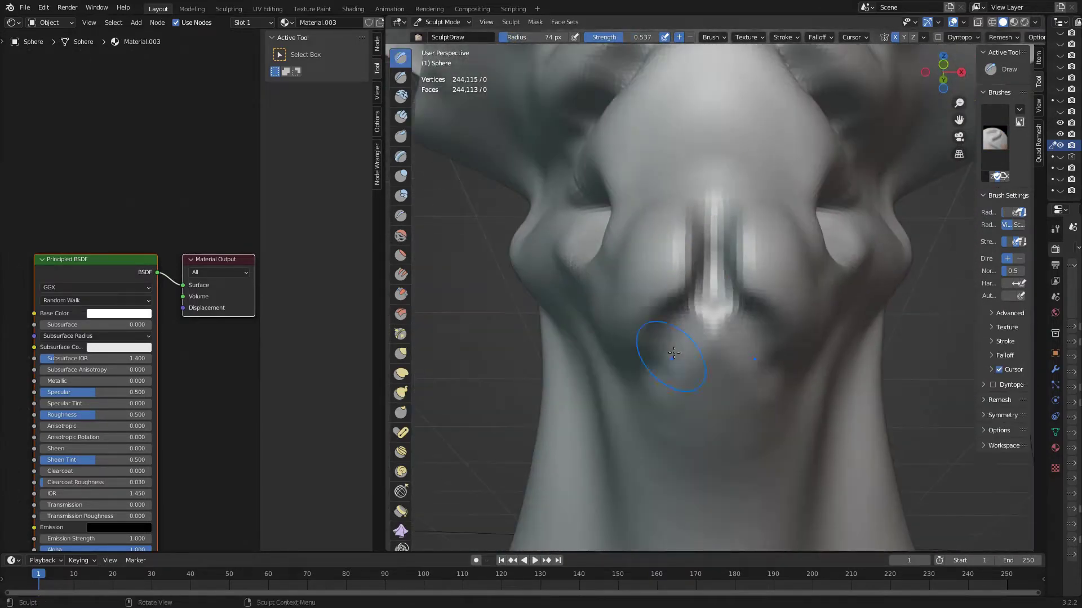
key(x)
middle_drag(694, 294, 692, 268)
middle_drag(719, 290, 747, 294)
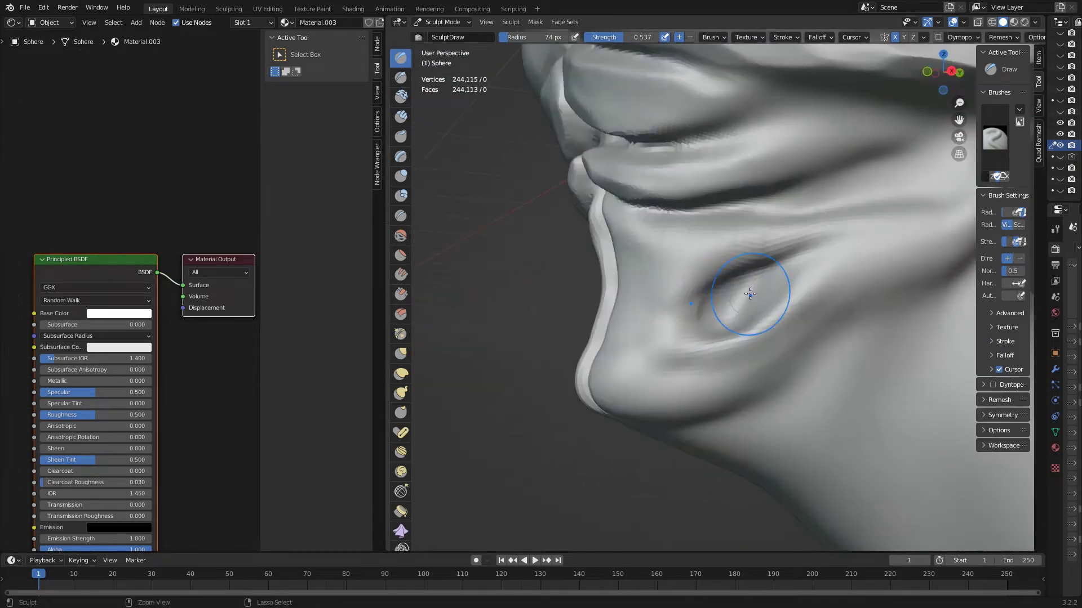
click(400, 353)
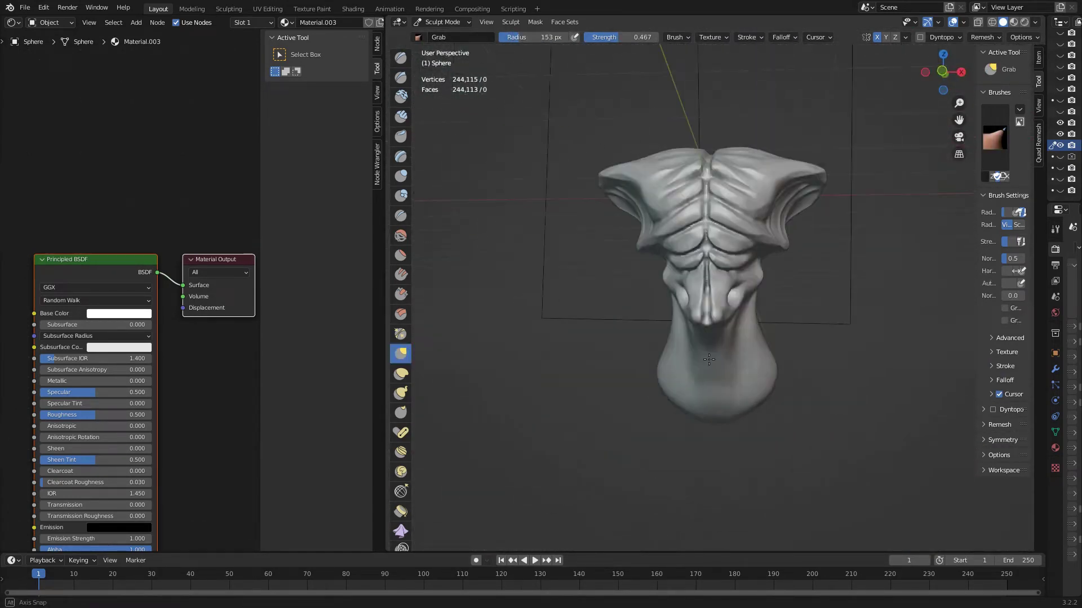
ctrl+middle_drag(775, 363, 628, 308)
key(x)
scroll(595, 242, down, 5)
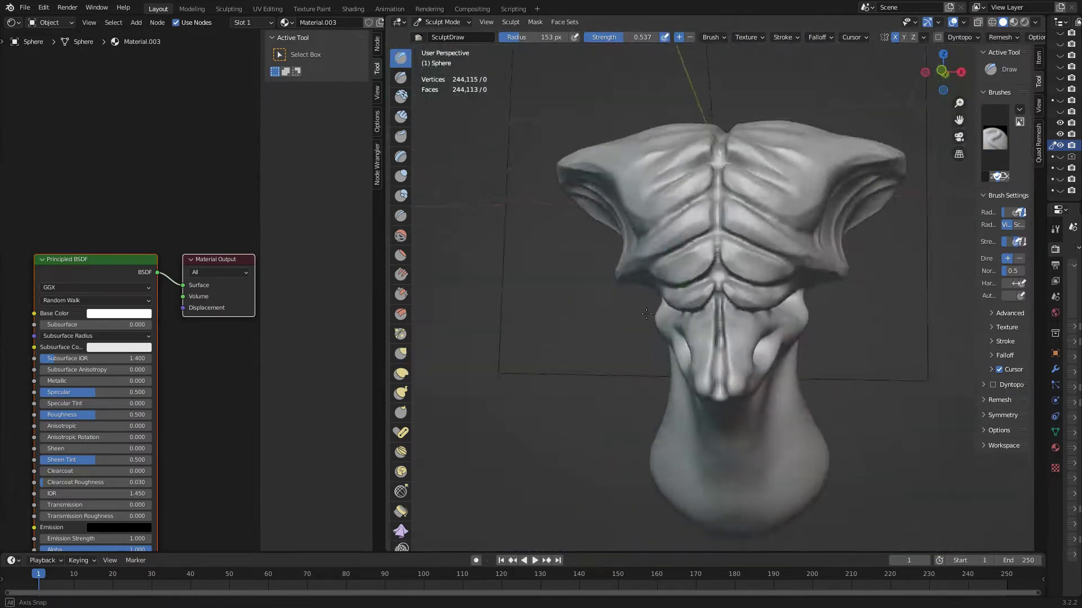
ctrl+middle_drag(594, 242, 689, 360)
Build up and inflate forms on the front of the bust with Clay Strips and Inflate.
key(c)
scroll(690, 360, up, 5)
scroll(704, 338, down, 4)
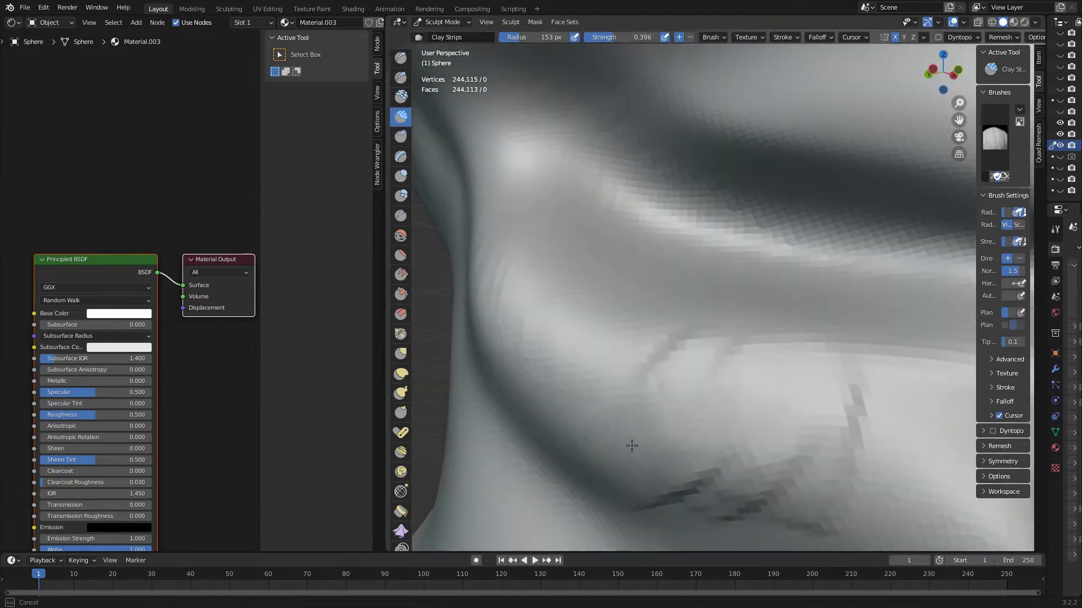
scroll(714, 367, up, 4)
scroll(715, 366, up, 4)
scroll(752, 378, down, 4)
mouse_move(673, 334)
middle_down()
mouse_move(889, 371)
mouse_move(710, 289)
mouse_move(439, 282)
middle_up()
key(i)
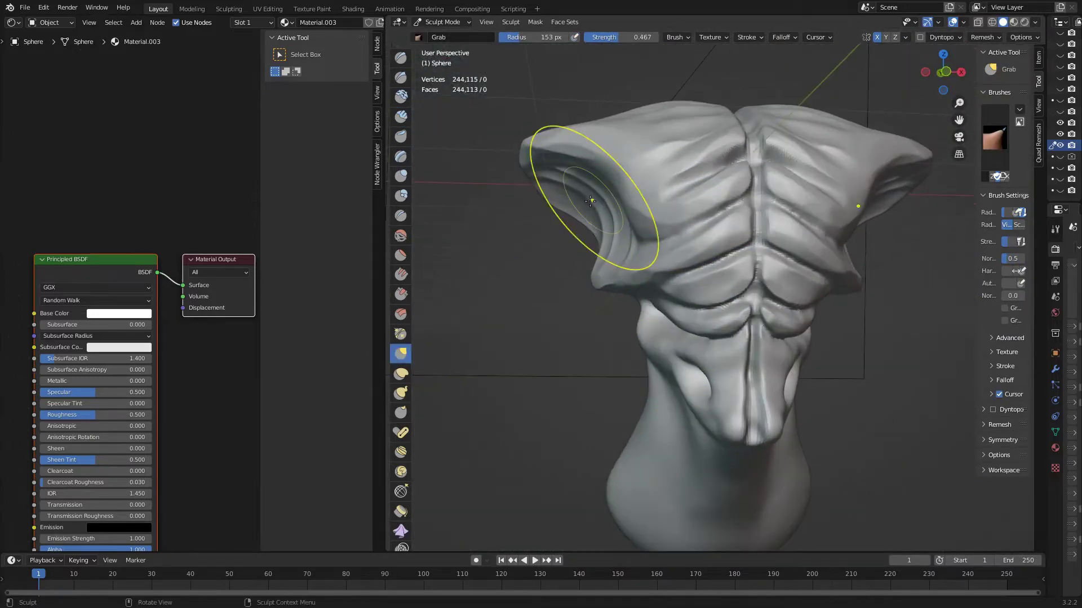
mouse_move(590, 201)
ctrl+middle_down()
mouse_move(698, 338)
mouse_move(725, 398)
mouse_move(621, 270)
ctrl+middle_up()
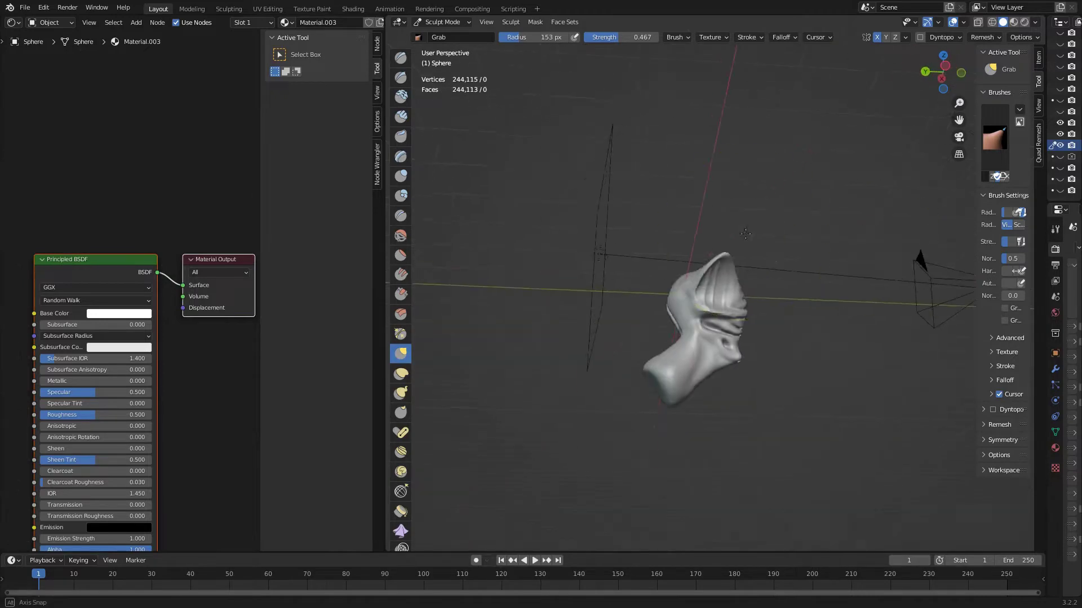
mouse_move(746, 234)
middle_down()
mouse_move(705, 277)
mouse_move(726, 316)
mouse_move(688, 281)
middle_up()
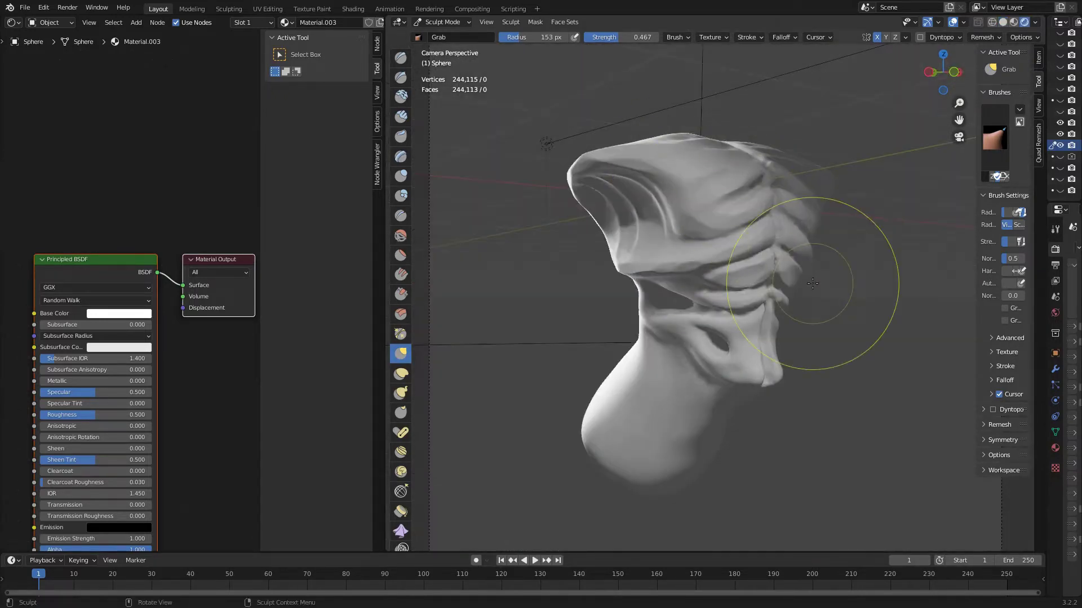
scroll(687, 281, up, 5)
Add more Clay Strips material around the sculpt.
key(c)
mouse_move(679, 243)
middle_down()
mouse_move(676, 254)
mouse_move(749, 290)
mouse_move(710, 333)
mouse_move(723, 345)
middle_up()
scroll(750, 290, down, 5)
scroll(722, 317, up, 8)
scroll(723, 316, down, 5)
scroll(723, 344, up, 3)
Pull the head's flared sides outward with the Grab brush, checking side and front views.
key(g)
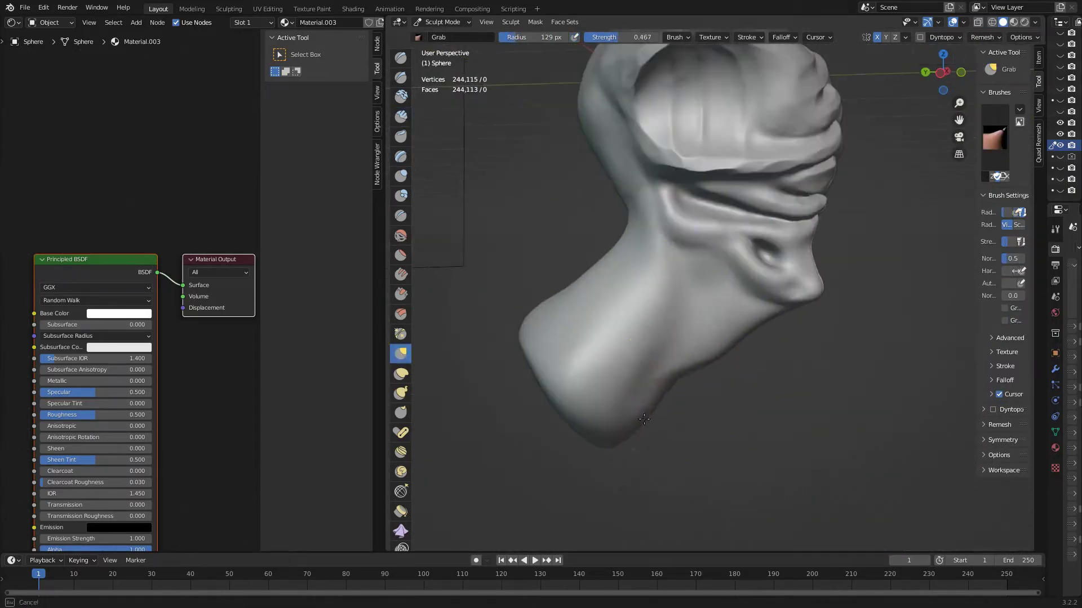
middle_drag(644, 418, 677, 380)
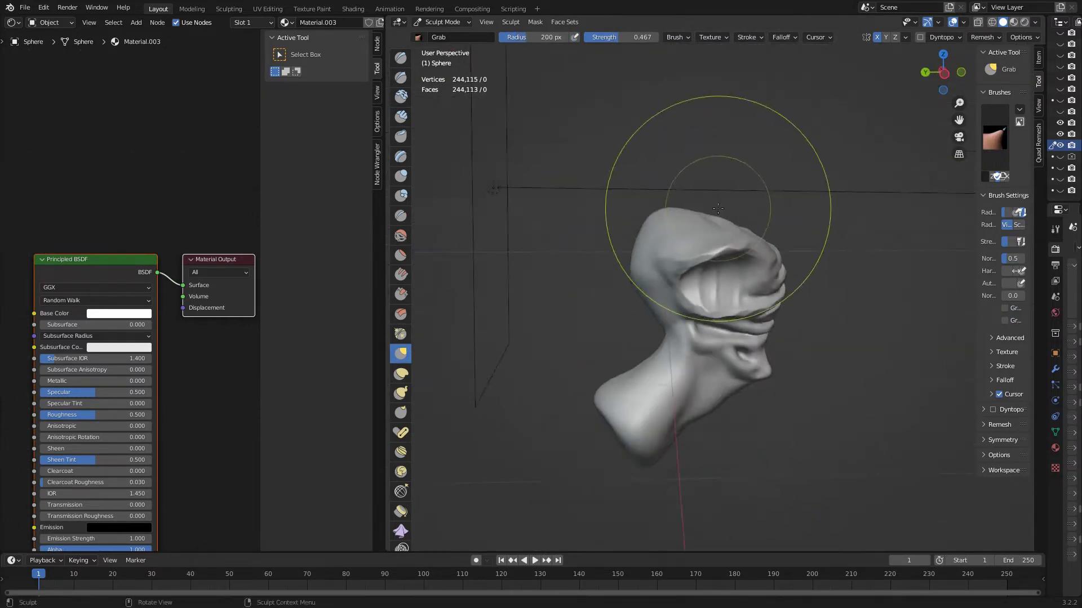
middle_drag(669, 251, 684, 248)
scroll(688, 249, up, 3)
scroll(603, 271, up, 2)
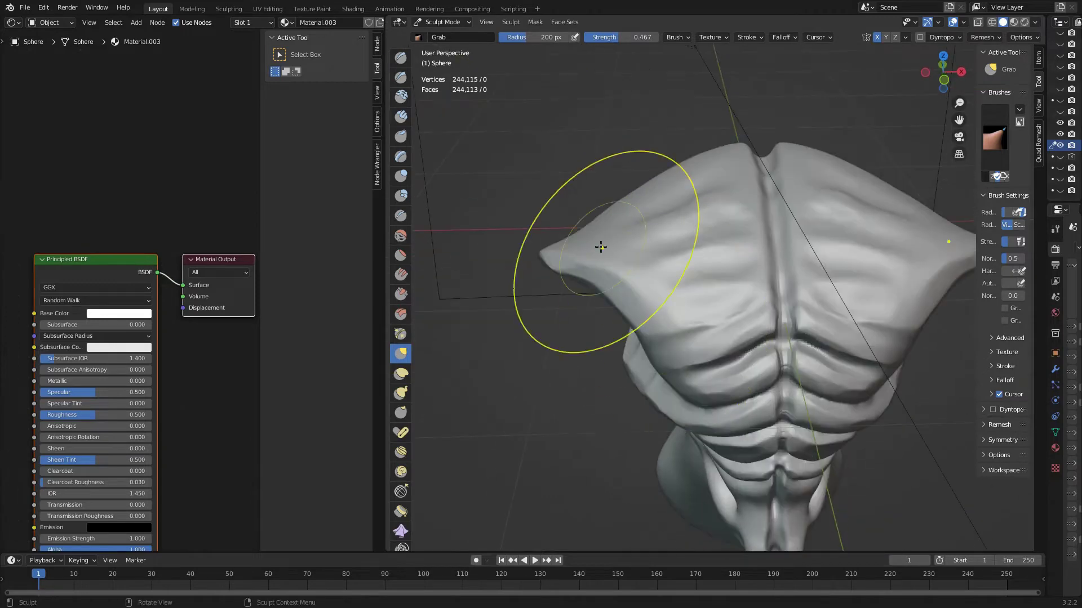
scroll(536, 183, up, 2)
middle_drag(536, 184, 705, 274)
scroll(705, 274, down, 3)
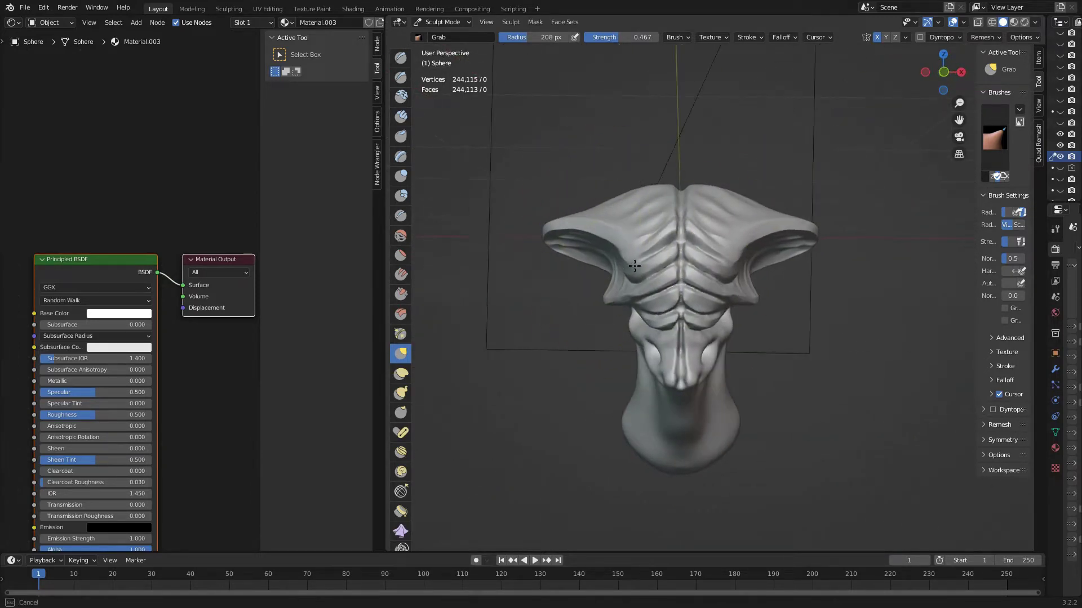
middle_drag(595, 312, 674, 372)
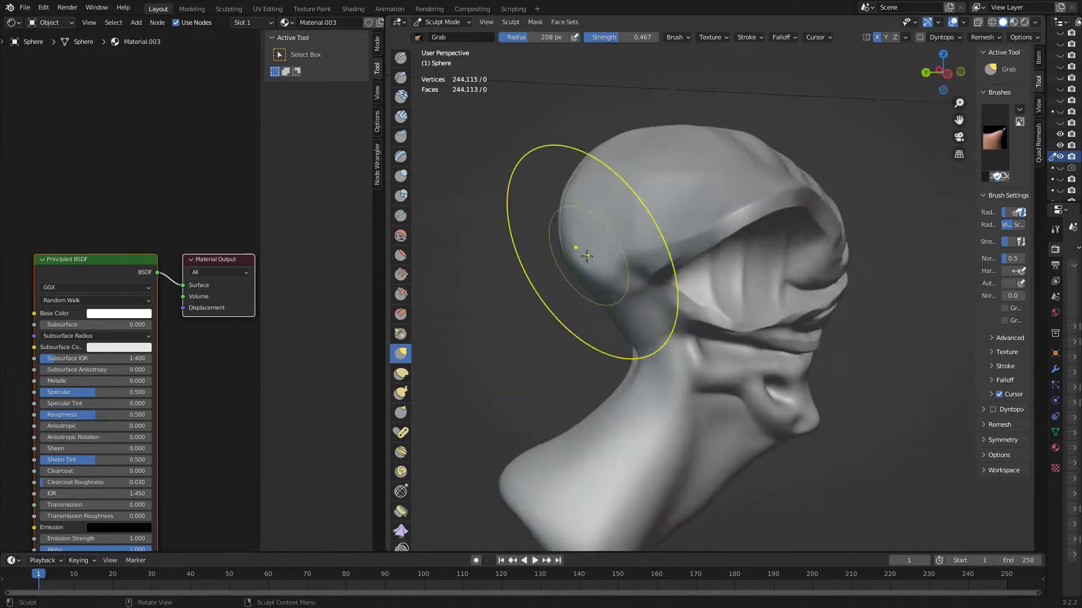
middle_drag(567, 265, 593, 153)
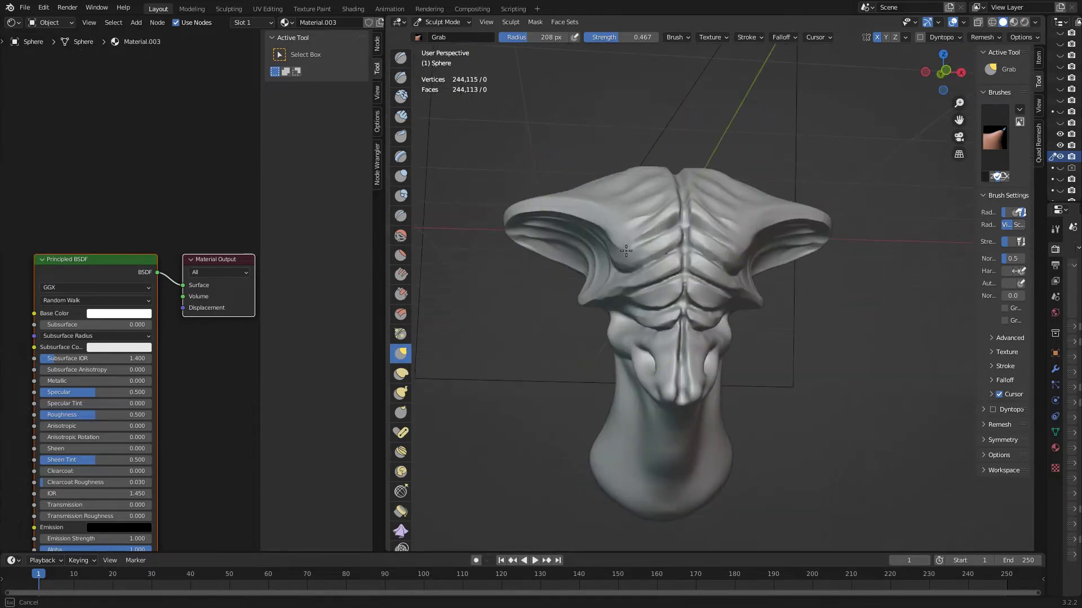
middle_drag(657, 296, 536, 271)
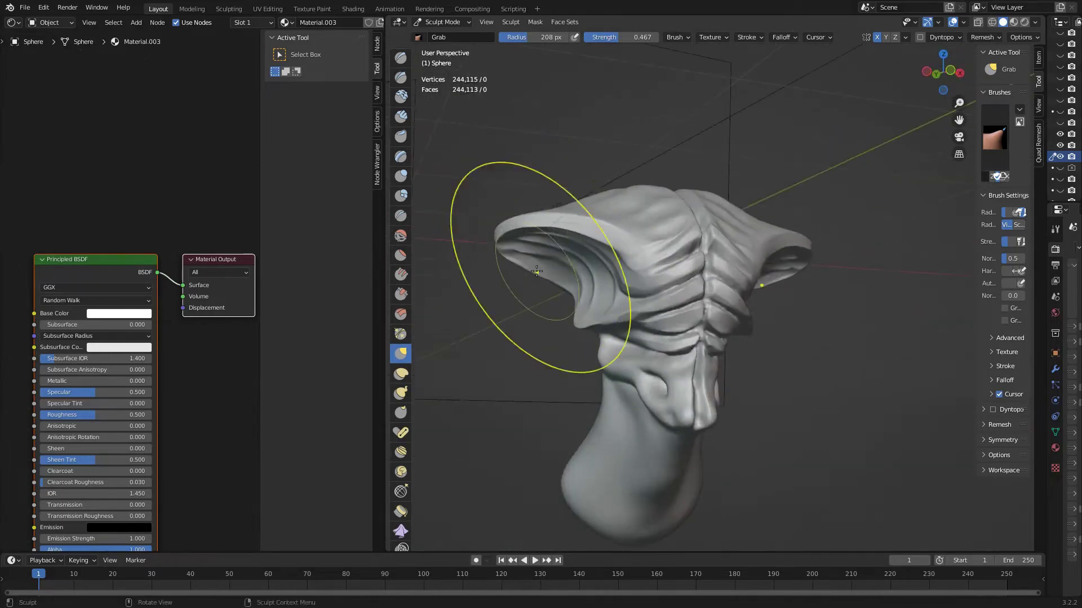
middle_drag(634, 264, 802, 362)
Flatten the head surface with Scrape, alternating with the Crease brush.
click(400, 293)
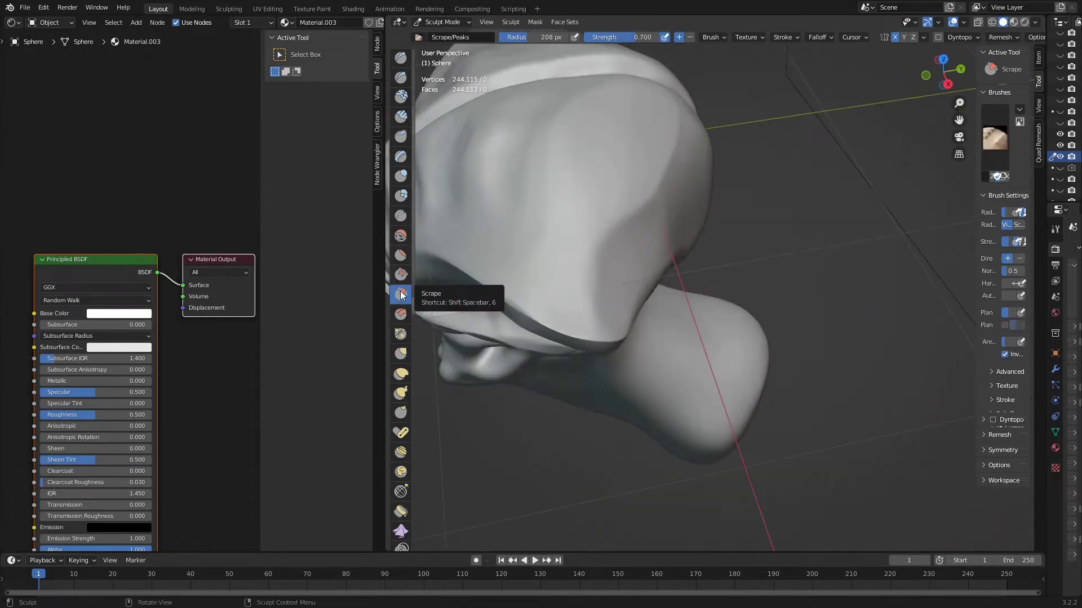
mouse_move(653, 302)
middle_down()
mouse_move(765, 192)
mouse_move(821, 231)
mouse_move(756, 290)
mouse_move(768, 254)
mouse_move(731, 240)
mouse_move(700, 326)
mouse_move(719, 389)
mouse_move(719, 355)
mouse_move(753, 294)
mouse_move(780, 343)
mouse_move(790, 193)
mouse_move(669, 273)
mouse_move(687, 322)
mouse_move(676, 265)
mouse_move(684, 316)
mouse_move(665, 327)
mouse_move(664, 314)
mouse_move(763, 336)
mouse_move(702, 306)
mouse_move(683, 331)
mouse_move(582, 391)
mouse_move(720, 321)
mouse_move(746, 355)
mouse_move(703, 325)
mouse_move(755, 257)
middle_up()
key(shift+c)
key(shift+t)
key(shift+c)
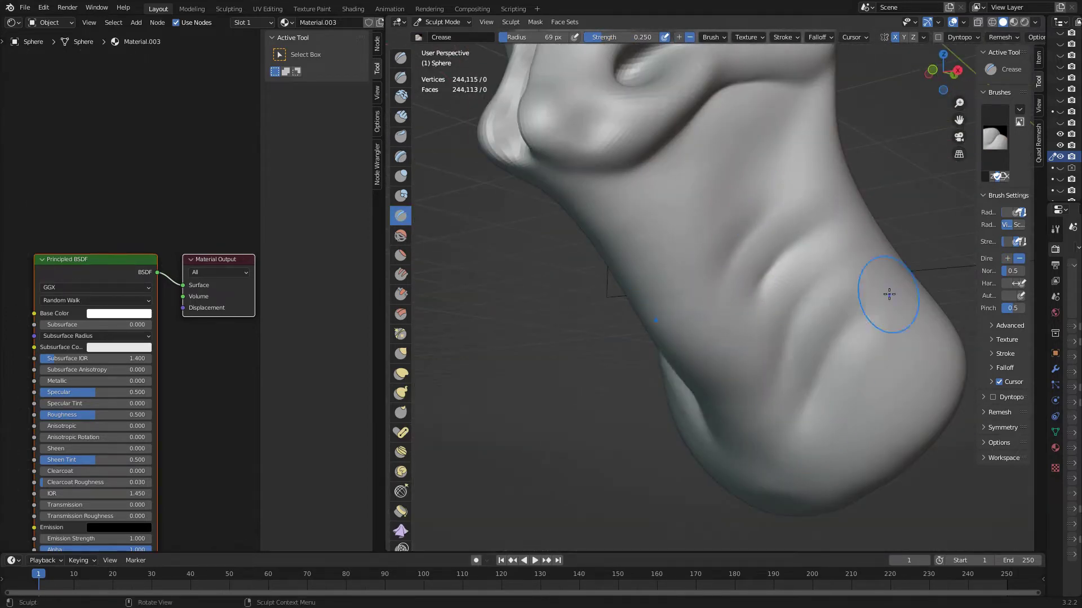
Carve new creases along the neck with the Crease brush from a close-up.
mouse_move(889, 294)
middle_down()
mouse_move(763, 205)
mouse_move(669, 222)
mouse_move(780, 272)
mouse_move(688, 347)
mouse_move(753, 349)
mouse_move(627, 278)
mouse_move(622, 445)
mouse_move(719, 242)
mouse_move(628, 222)
mouse_move(633, 271)
mouse_move(695, 224)
mouse_move(789, 278)
mouse_move(662, 220)
mouse_move(652, 316)
mouse_move(684, 231)
mouse_move(565, 252)
mouse_move(734, 174)
mouse_move(659, 304)
mouse_move(705, 309)
mouse_move(630, 243)
mouse_move(761, 277)
mouse_move(624, 206)
middle_up()
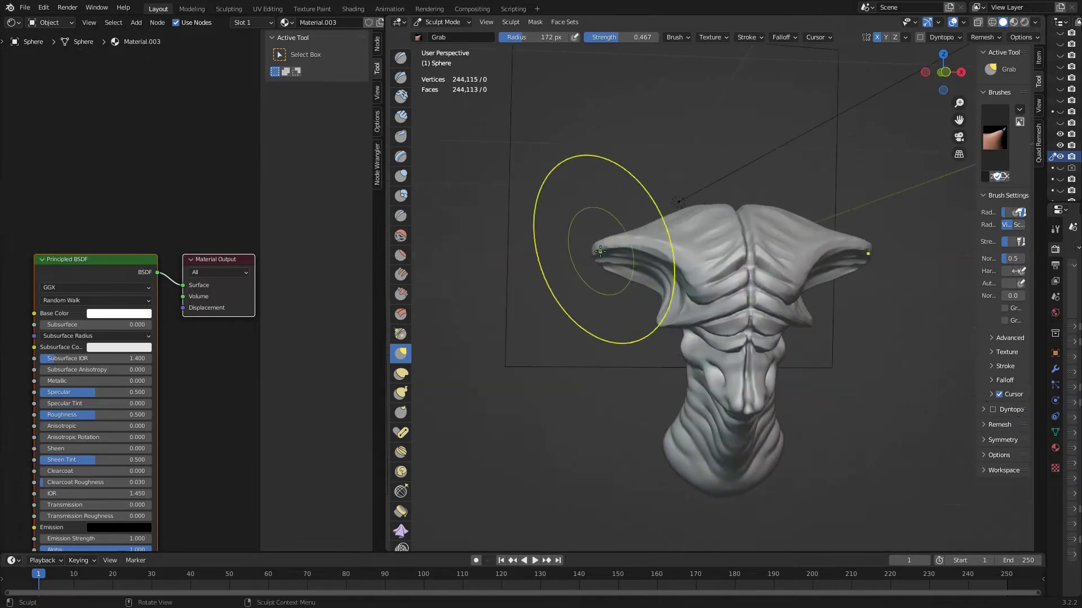
mouse_move(600, 251)
ctrl+middle_down()
mouse_move(512, 278)
mouse_move(616, 230)
ctrl+middle_up()
mouse_move(750, 243)
middle_down()
mouse_move(704, 293)
mouse_move(774, 254)
mouse_move(686, 434)
mouse_move(718, 302)
mouse_move(673, 246)
mouse_move(662, 284)
mouse_move(652, 263)
mouse_move(737, 314)
mouse_move(704, 282)
middle_up()
key(shift+c)
scroll(661, 284, up, 4)
scroll(661, 284, down, 5)
scroll(662, 284, up, 3)
scroll(652, 262, down, 4)
scroll(736, 313, up, 3)
scroll(741, 350, down, 3)
Pull the head flares wider with the Grab brush from the side of the cap.
key(g)
scroll(648, 278, up, 2)
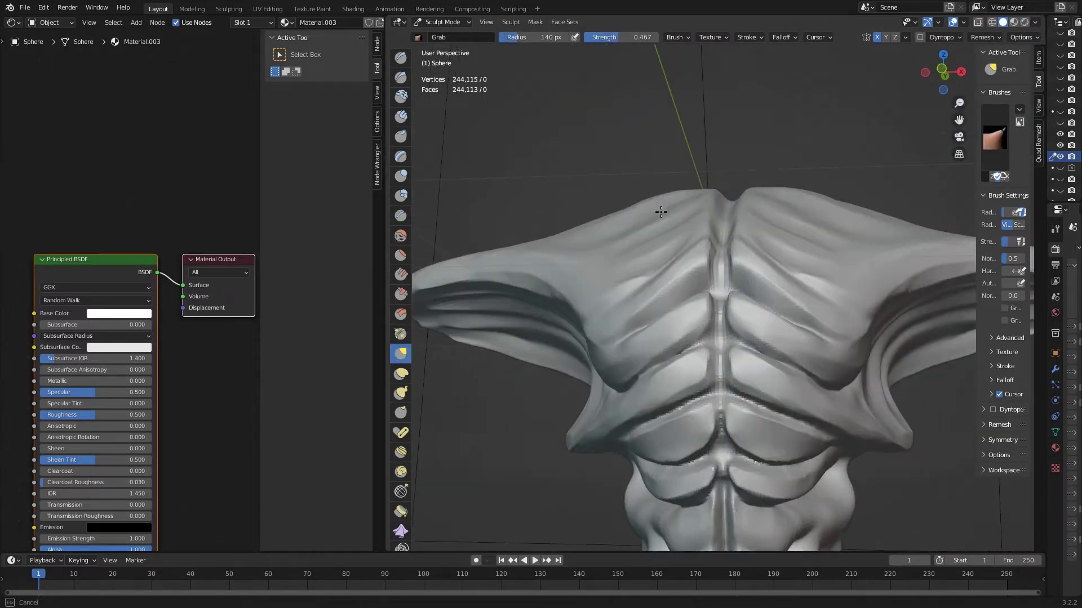
scroll(648, 278, down, 3)
mouse_move(756, 429)
middle_down()
mouse_move(722, 282)
mouse_move(707, 316)
mouse_move(795, 287)
mouse_move(755, 341)
mouse_move(592, 386)
mouse_move(642, 333)
mouse_move(761, 321)
mouse_move(766, 331)
middle_up()
scroll(707, 316, up, 2)
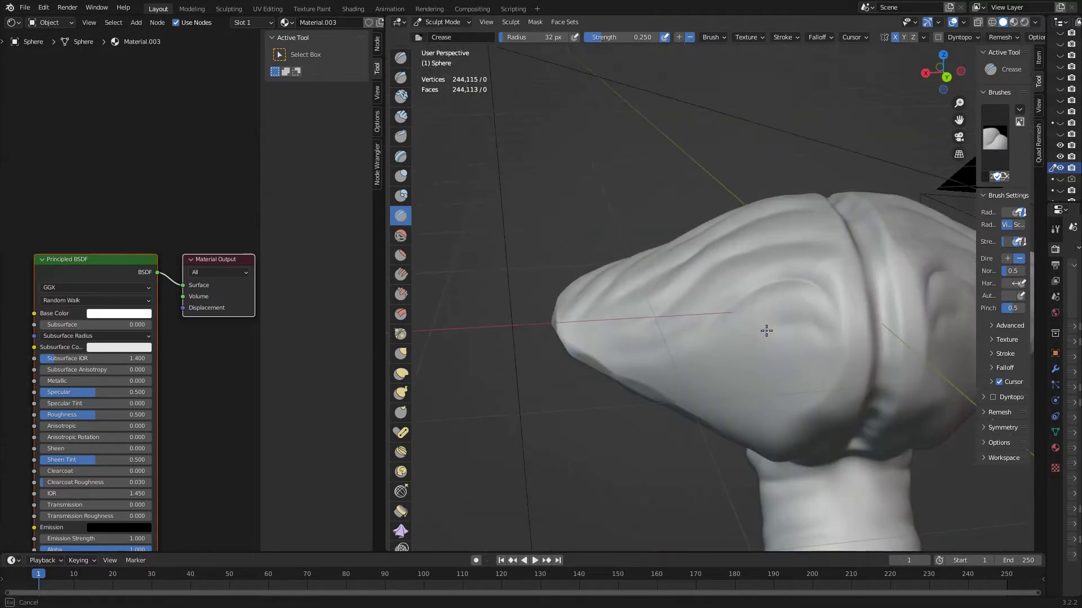
mouse_move(711, 370)
middle_down()
mouse_move(817, 386)
mouse_move(764, 386)
mouse_move(809, 389)
mouse_move(761, 357)
middle_up()
scroll(744, 259, down, 5)
scroll(743, 259, up, 6)
Deepen the cap's ribbed folds, checking side-on and underside views.
mouse_move(743, 258)
middle_down()
mouse_move(674, 346)
mouse_move(573, 331)
mouse_move(785, 338)
mouse_move(700, 362)
mouse_move(724, 321)
mouse_move(741, 387)
middle_up()
mouse_move(684, 346)
middle_down()
mouse_move(715, 375)
mouse_move(683, 382)
mouse_move(731, 310)
mouse_move(738, 358)
mouse_move(720, 236)
mouse_move(708, 225)
mouse_move(725, 176)
mouse_move(760, 255)
middle_up()
mouse_move(788, 308)
middle_down()
mouse_move(737, 229)
mouse_move(752, 331)
mouse_move(710, 293)
mouse_move(735, 306)
mouse_move(755, 280)
mouse_move(804, 314)
mouse_move(684, 332)
middle_up()
scroll(710, 293, up, 5)
scroll(721, 298, up, 3)
scroll(804, 314, down, 5)
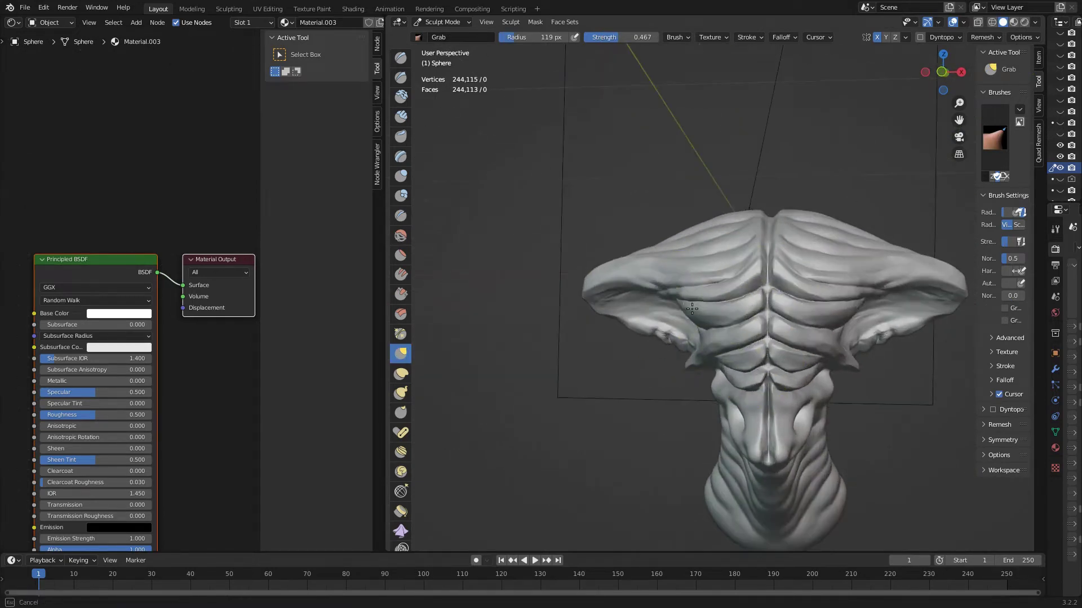
Frame the chest and shoulder folds from the front and up close for sculpting.
mouse_move(690, 330)
middle_down()
mouse_move(759, 343)
mouse_move(741, 282)
middle_up()
scroll(758, 344, down, 5)
scroll(725, 338, up, 5)
middle_drag(823, 281, 700, 355)
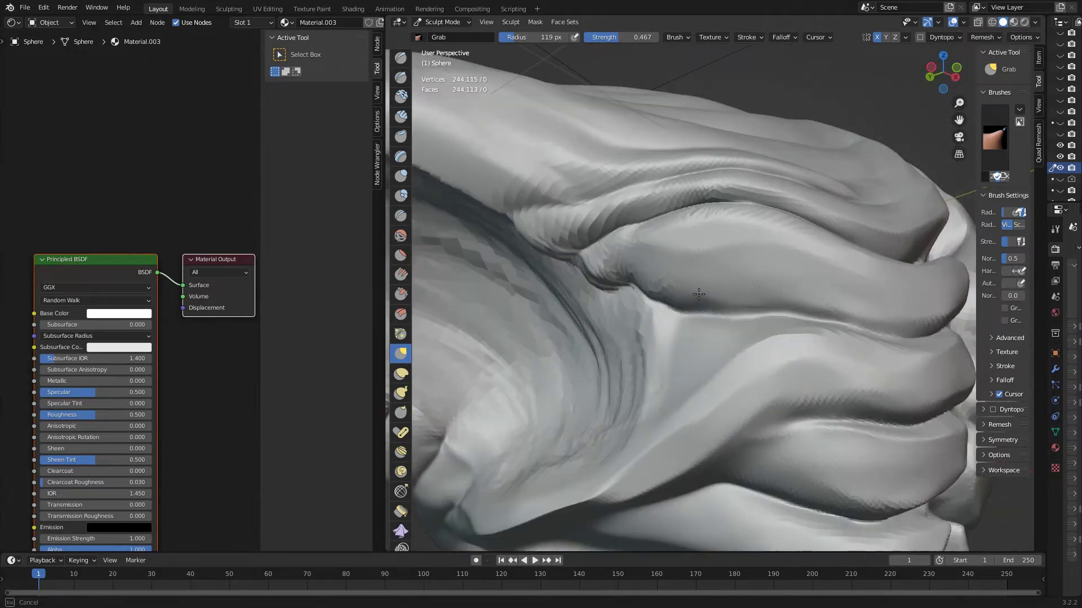
scroll(700, 355, down, 3)
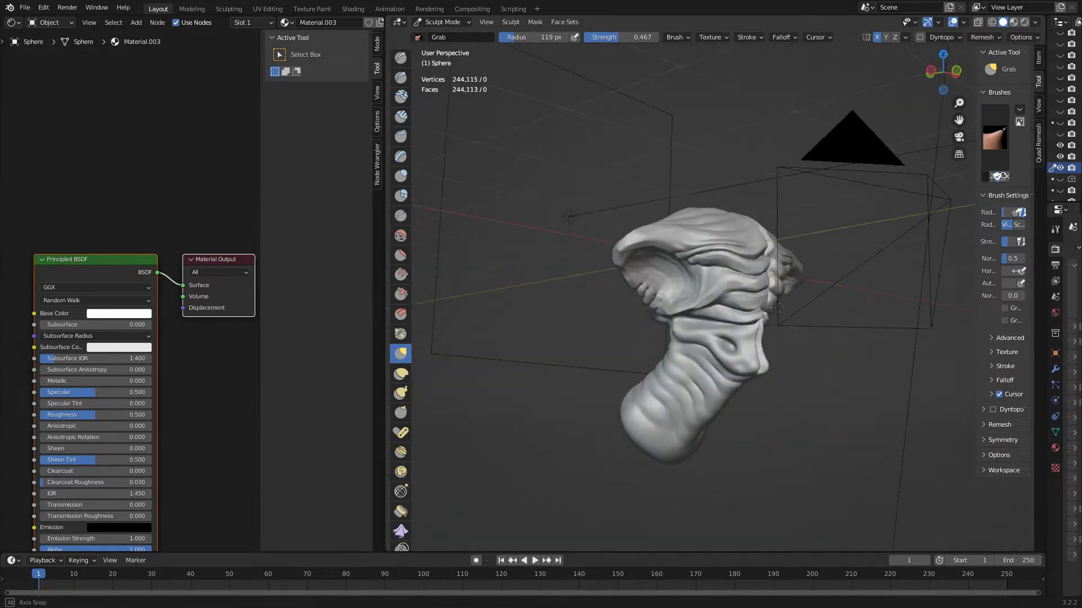
mouse_move(797, 263)
middle_down()
mouse_move(749, 324)
mouse_move(785, 278)
mouse_move(682, 348)
mouse_move(717, 336)
middle_up()
scroll(718, 336, down, 5)
scroll(717, 337, up, 6)
scroll(718, 337, down, 2)
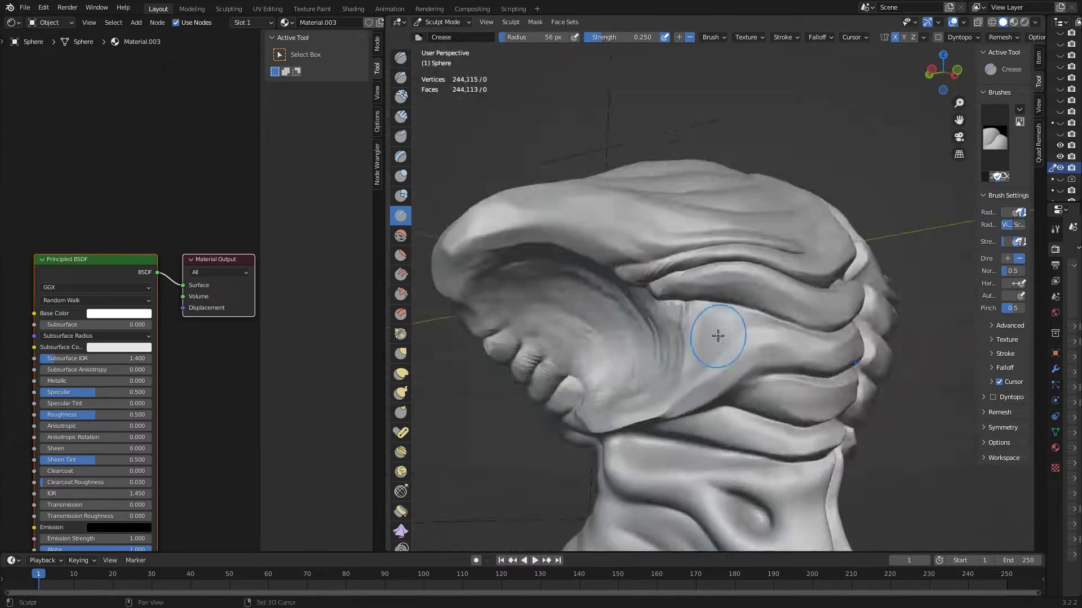
middle_drag(731, 300, 755, 248)
Reshape the face, head and side finger-like folds with Grab, with the crease radius at 60 px.
key(g)
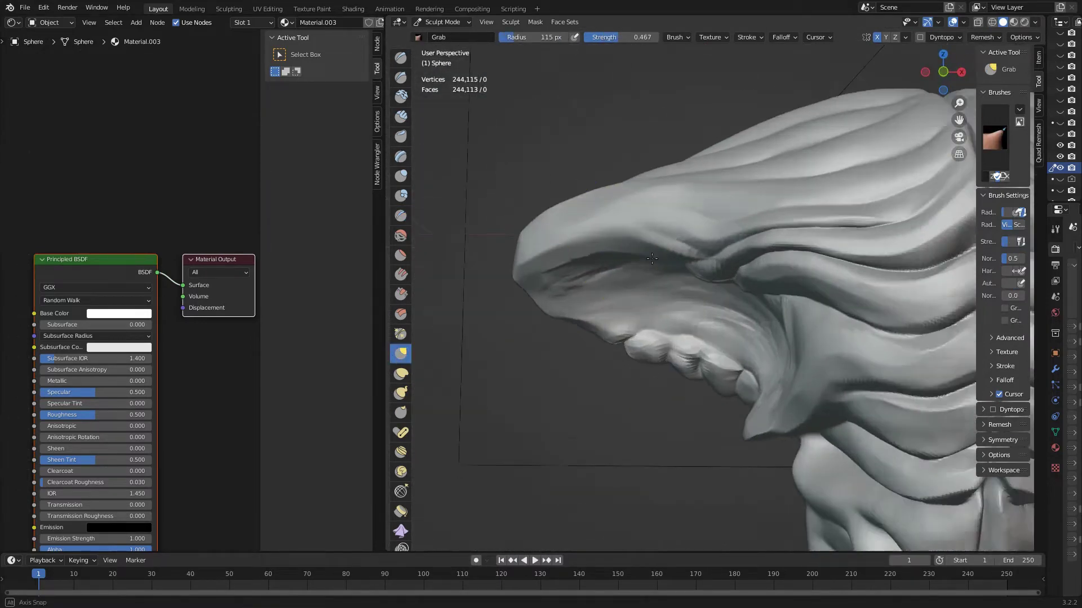
scroll(766, 232, down, 4)
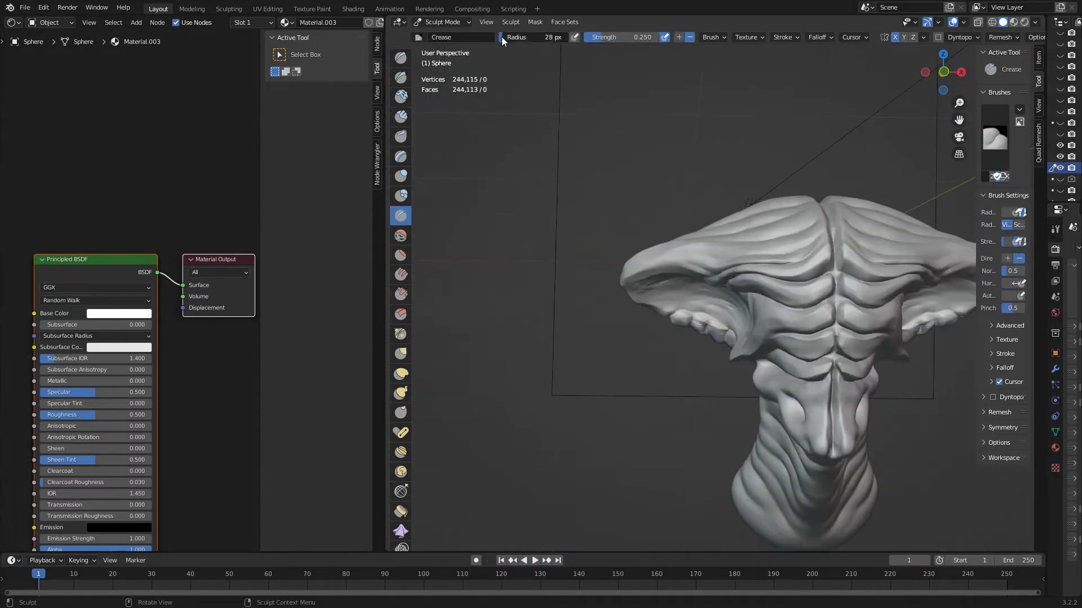
scroll(799, 331, up, 4)
middle_drag(798, 331, 798, 330)
mouse_move(795, 281)
middle_down()
mouse_move(804, 314)
mouse_move(580, 241)
middle_up()
mouse_move(653, 279)
middle_down()
mouse_move(813, 337)
mouse_move(674, 231)
middle_up()
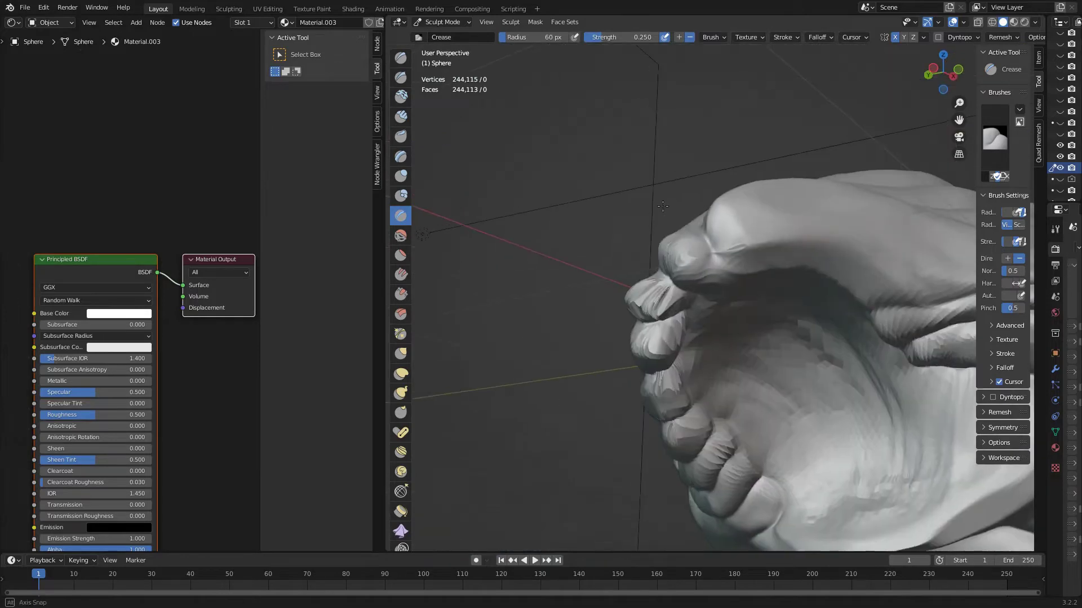
middle_drag(607, 304, 664, 319)
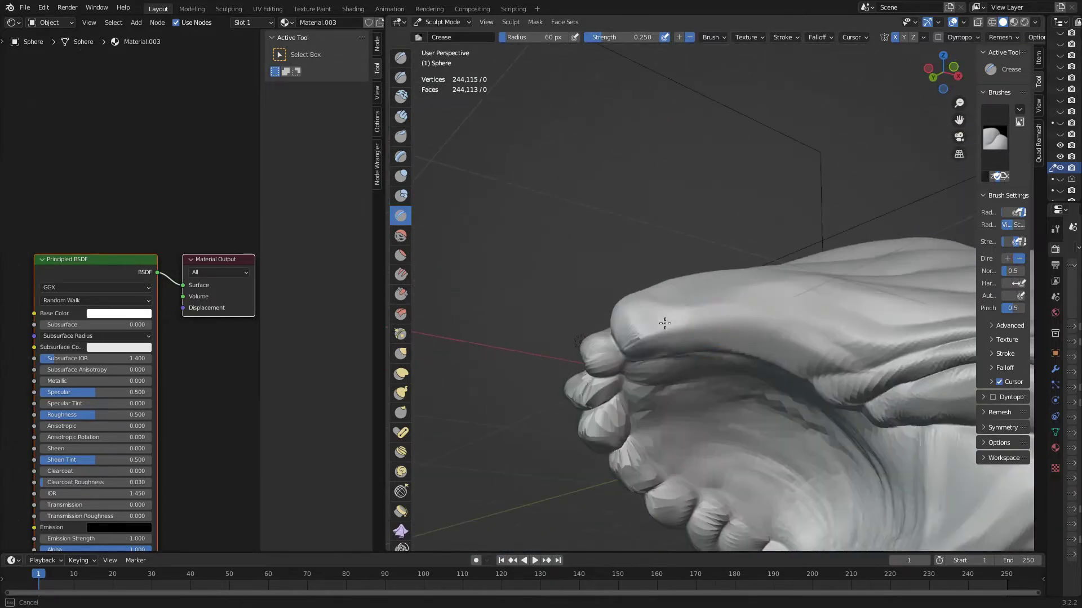
mouse_move(657, 278)
middle_down()
mouse_move(700, 419)
mouse_move(575, 284)
middle_up()
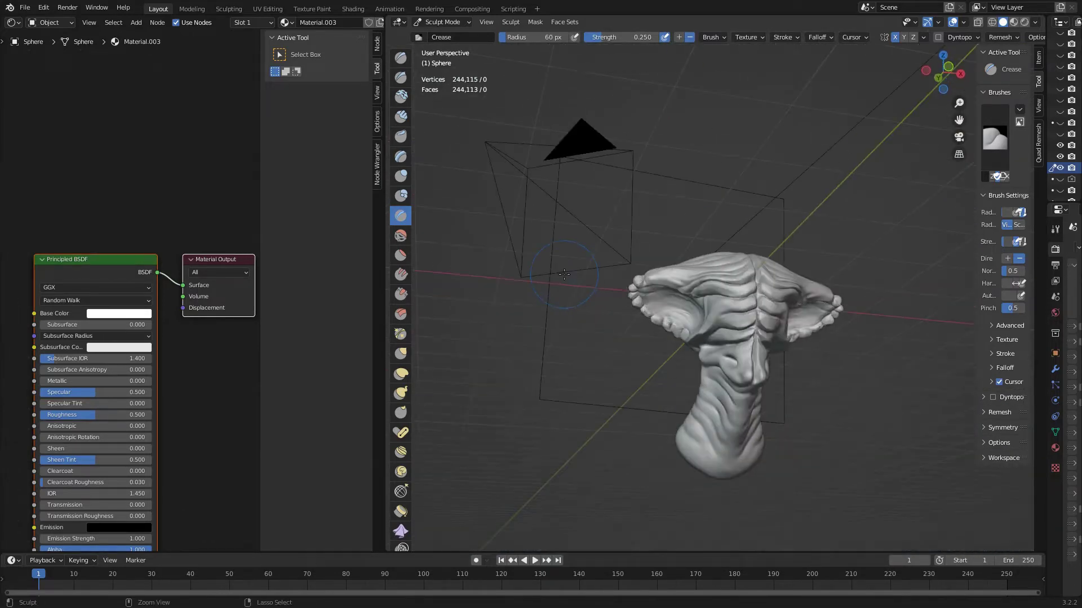
Sculpt the torso folds from the front, alternating the Grab and Crease brushes.
key(g)
middle_drag(533, 250, 652, 120)
mouse_move(756, 177)
middle_down()
mouse_move(767, 285)
mouse_move(591, 253)
middle_up()
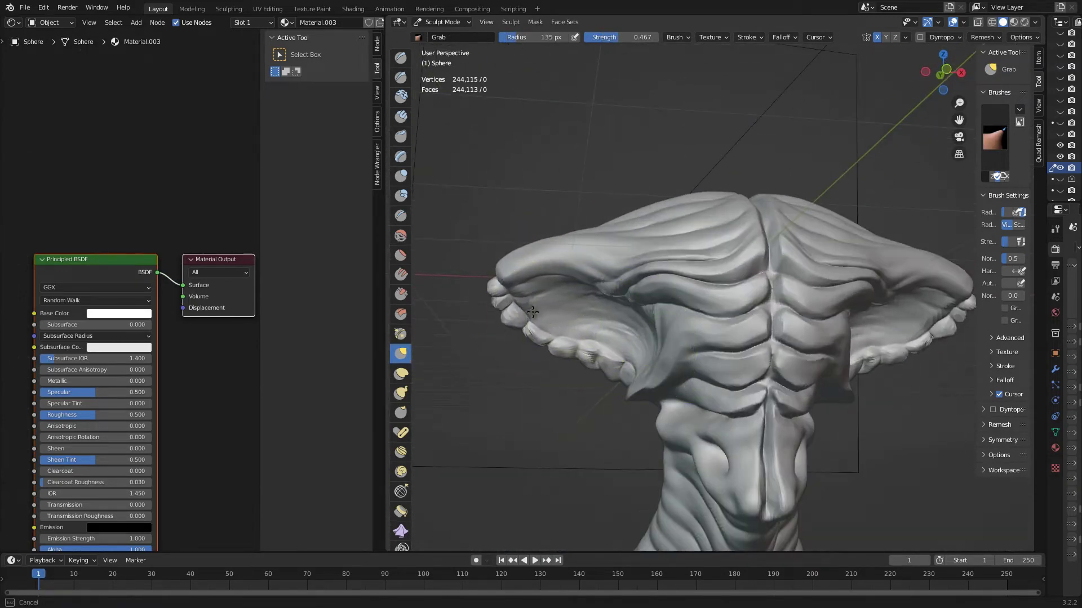
middle_drag(608, 324, 579, 338)
scroll(580, 338, up, 5)
key(shift+c)
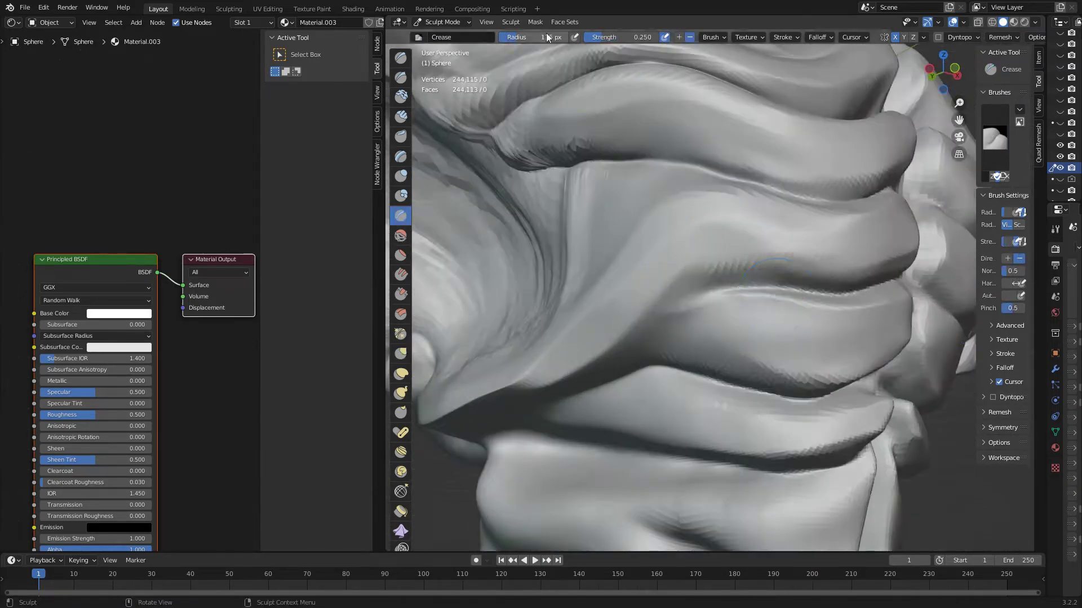
middle_drag(620, 253, 663, 203)
mouse_move(640, 265)
middle_down()
mouse_move(690, 228)
mouse_move(699, 237)
middle_up()
scroll(699, 237, down, 4)
key(g)
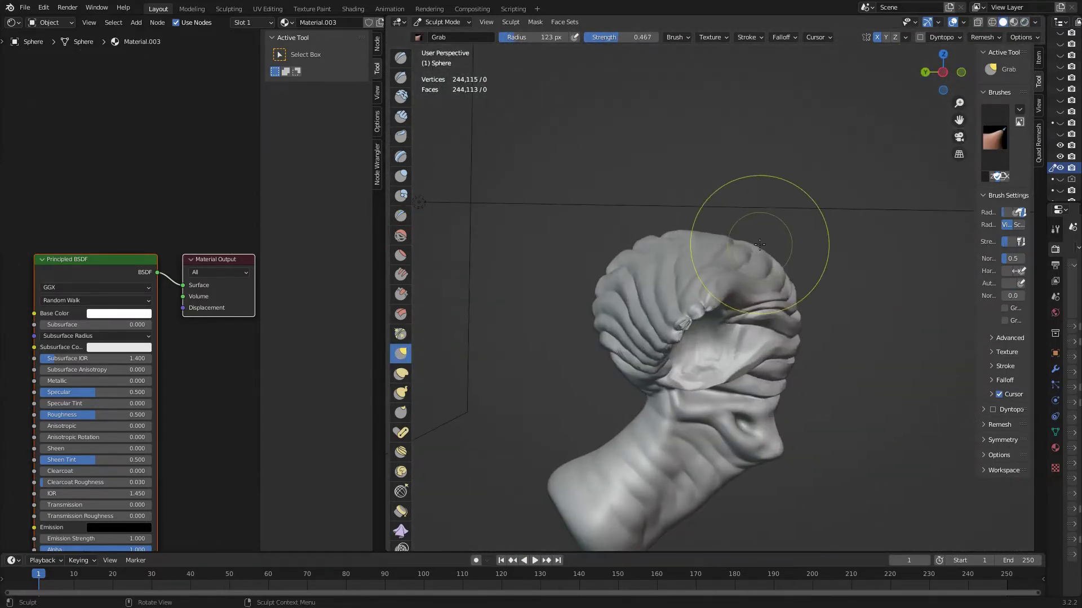
middle_drag(645, 315, 645, 231)
Save the sculpt as head1.blend and move in close on the abdomen.
key(ctrl+s)
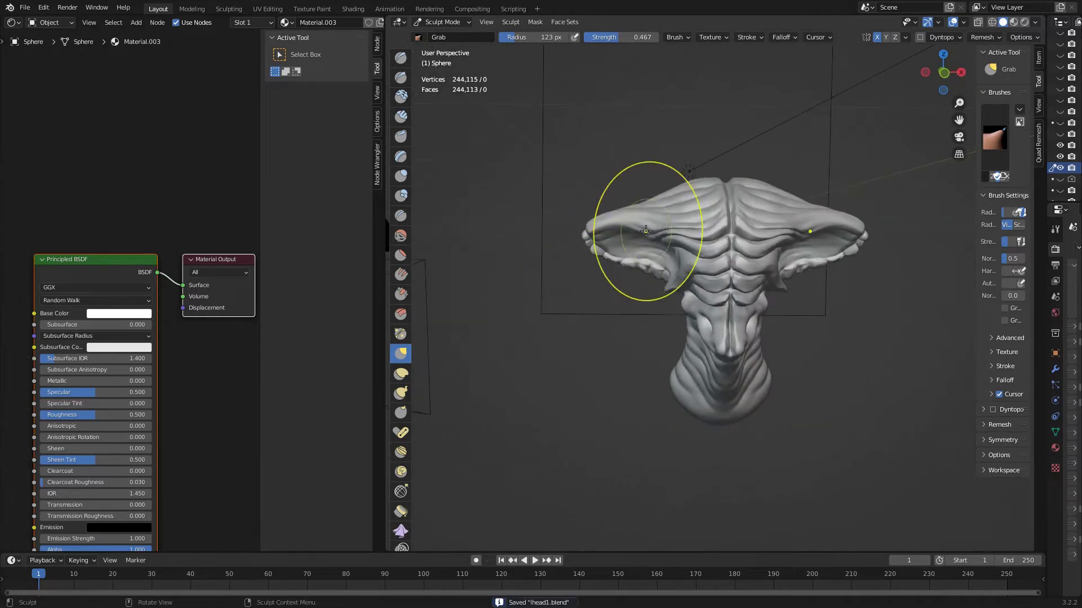
scroll(716, 281, up, 4)
mouse_move(716, 281)
middle_down()
mouse_move(687, 293)
mouse_move(662, 361)
mouse_move(675, 286)
middle_up()
scroll(662, 361, down, 4)
scroll(671, 304, up, 5)
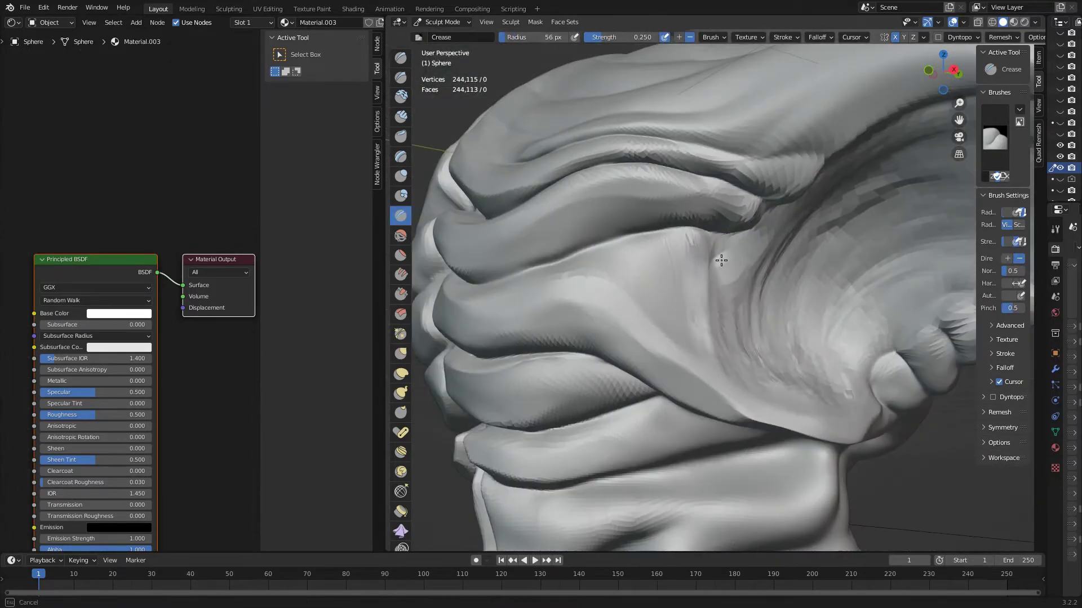
Add lumps along the flare rims around the ear with Crease and Grab, checking from the front.
key(shift+c)
scroll(674, 287, down, 4)
scroll(685, 393, down, 2)
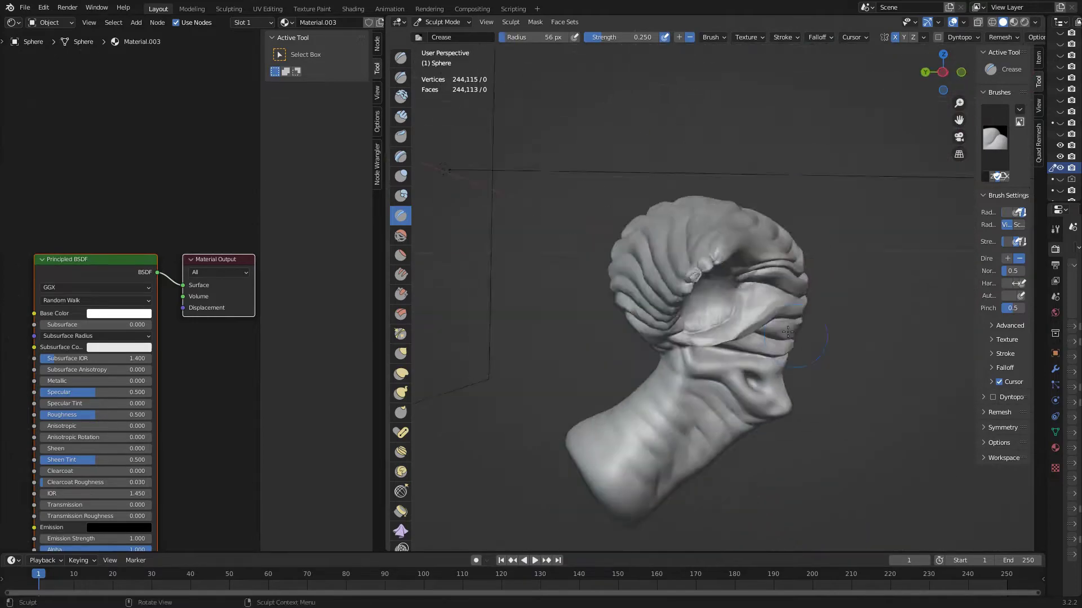
key(g)
scroll(787, 332, up, 3)
key(KP_1)
scroll(696, 273, down, 3)
scroll(696, 272, up, 2)
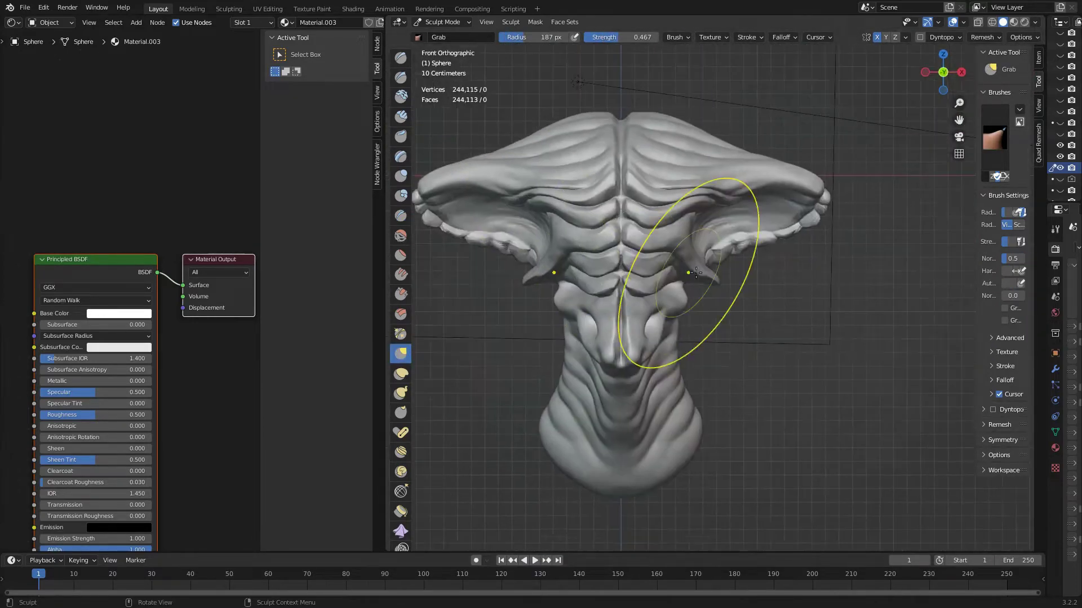
middle_drag(696, 273, 704, 316)
scroll(704, 315, up, 3)
scroll(713, 375, down, 3)
scroll(700, 363, up, 3)
mouse_move(713, 374)
middle_down()
mouse_move(701, 362)
mouse_move(595, 348)
mouse_move(792, 357)
middle_up()
scroll(595, 348, down, 4)
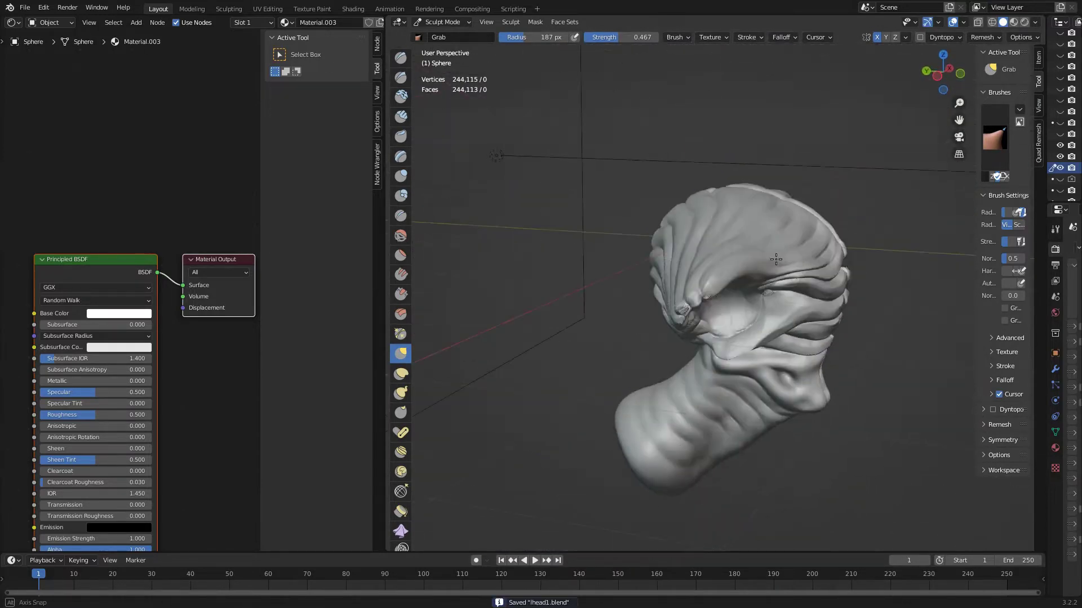
middle_drag(552, 294, 620, 262)
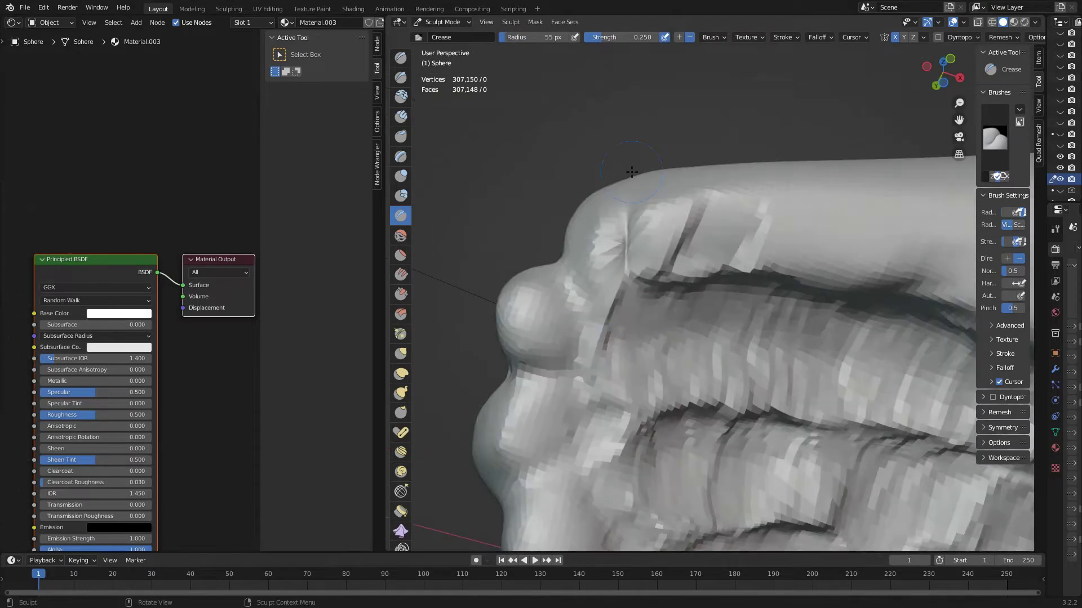
Try the Clay Strips brush, then go back to Crease for the flare rims.
mouse_move(662, 458)
middle_down()
mouse_move(664, 309)
mouse_move(707, 241)
middle_up()
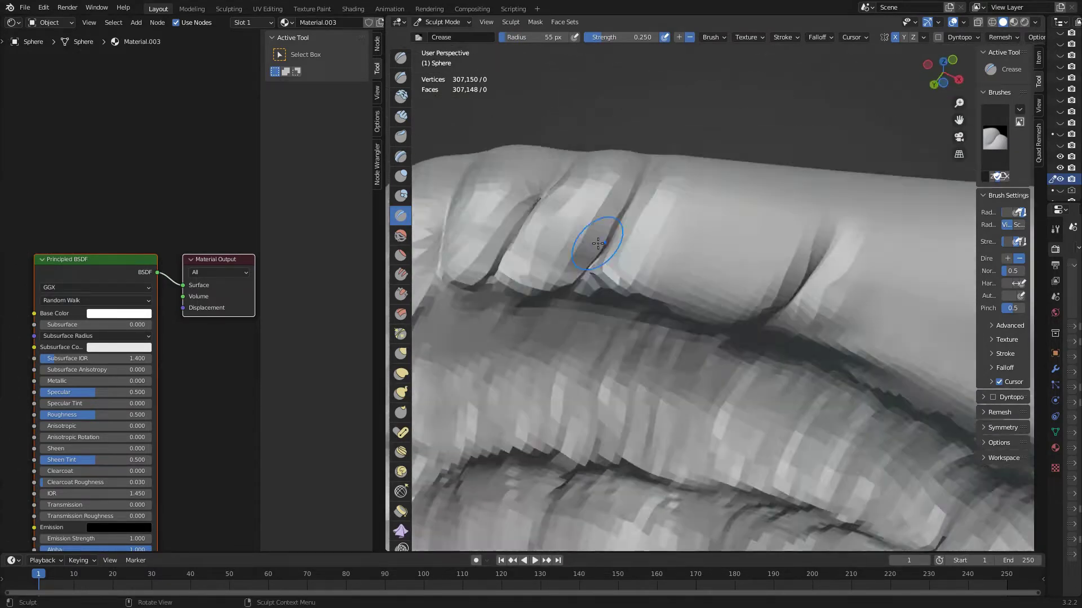
mouse_move(662, 199)
middle_down()
mouse_move(700, 242)
mouse_move(524, 261)
mouse_move(661, 362)
mouse_move(695, 232)
middle_up()
key(c)
scroll(657, 283, up, 3)
key(shift+c)
scroll(539, 238, down, 5)
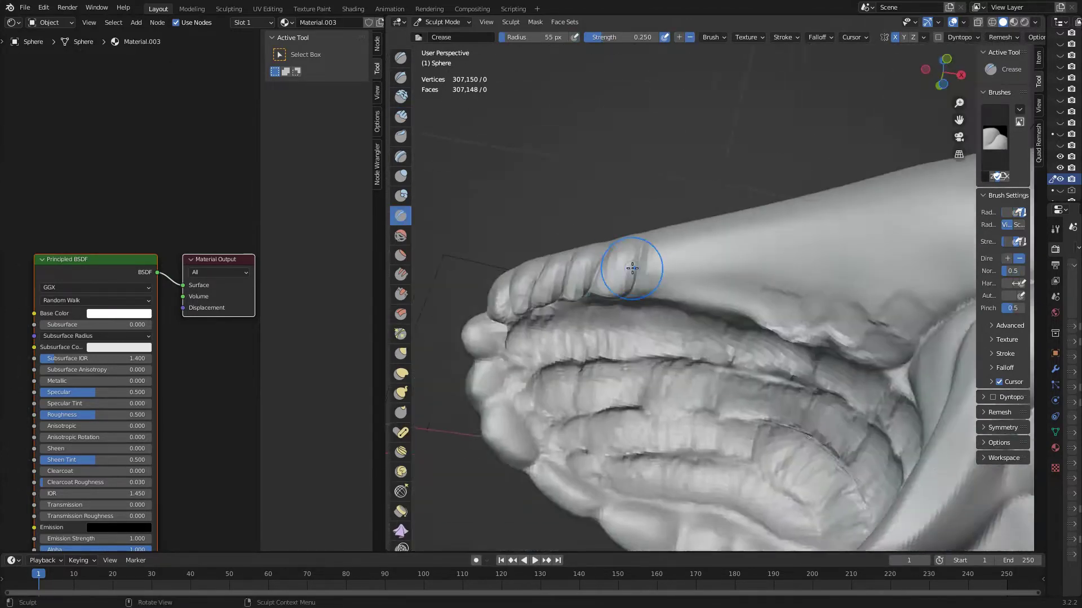
scroll(632, 268, up, 5)
Cut fine ribbed ridges along the flare rims with the Crease brush.
mouse_move(623, 289)
middle_down()
mouse_move(760, 173)
mouse_move(616, 183)
mouse_move(654, 237)
mouse_move(670, 217)
middle_up()
scroll(665, 254, down, 4)
scroll(671, 217, up, 4)
scroll(670, 216, down, 5)
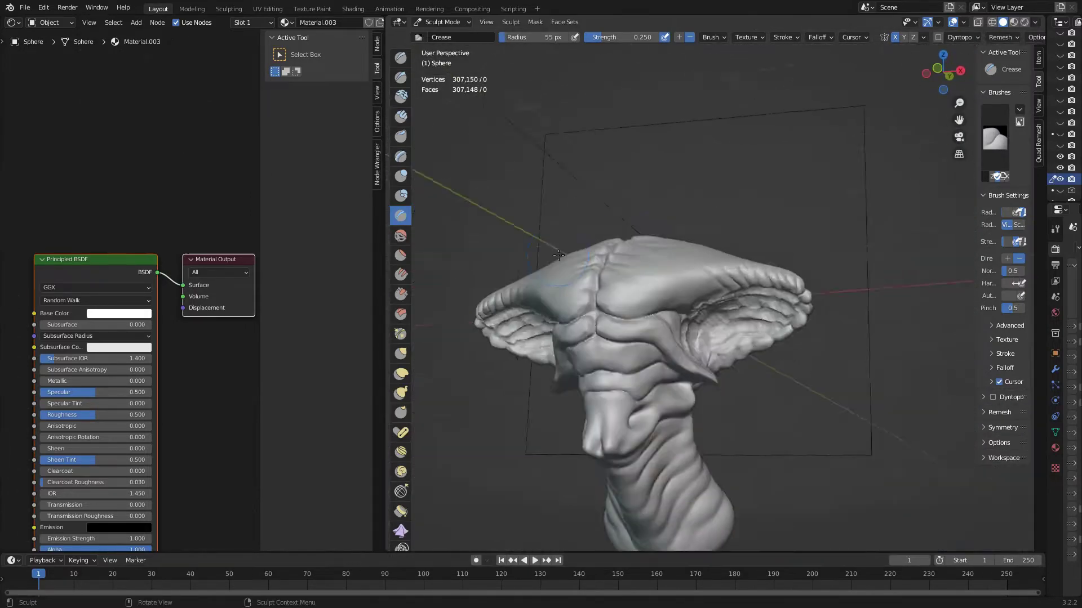
scroll(671, 216, up, 5)
middle_drag(604, 157, 577, 134)
scroll(686, 191, down, 4)
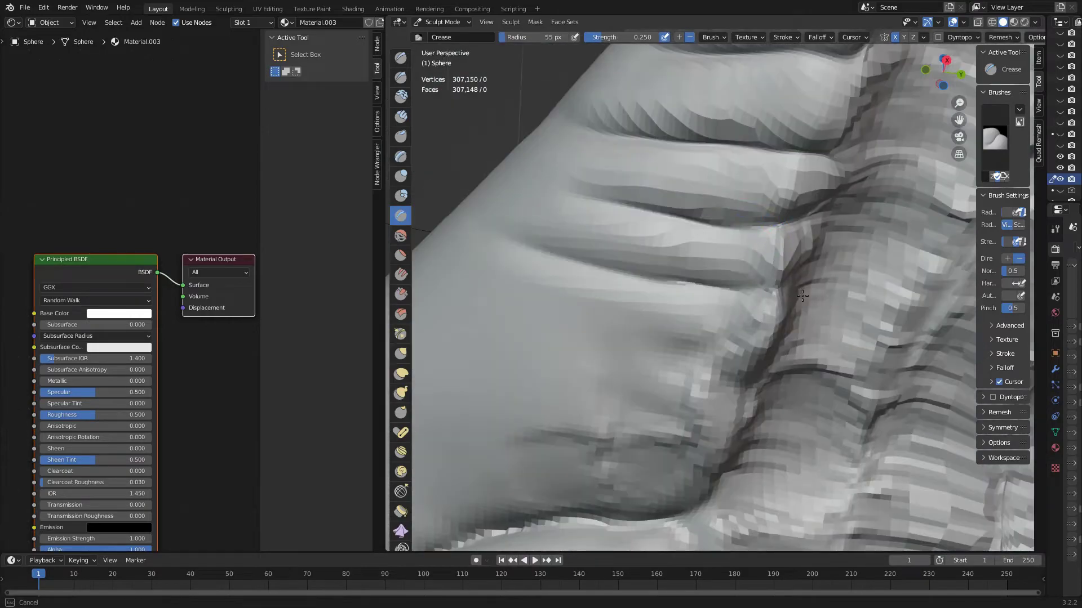
middle_drag(687, 190, 809, 283)
Add more crease grooves across the chest and rim close-ups, ending on an upright side view.
mouse_move(702, 250)
middle_down()
mouse_move(495, 181)
mouse_move(753, 244)
middle_up()
scroll(495, 181, down, 4)
scroll(753, 244, up, 5)
scroll(671, 237, down, 1)
scroll(672, 236, up, 5)
mouse_move(671, 236)
middle_down()
mouse_move(677, 220)
mouse_move(635, 193)
middle_up()
scroll(725, 250, down, 5)
scroll(665, 202, down, 3)
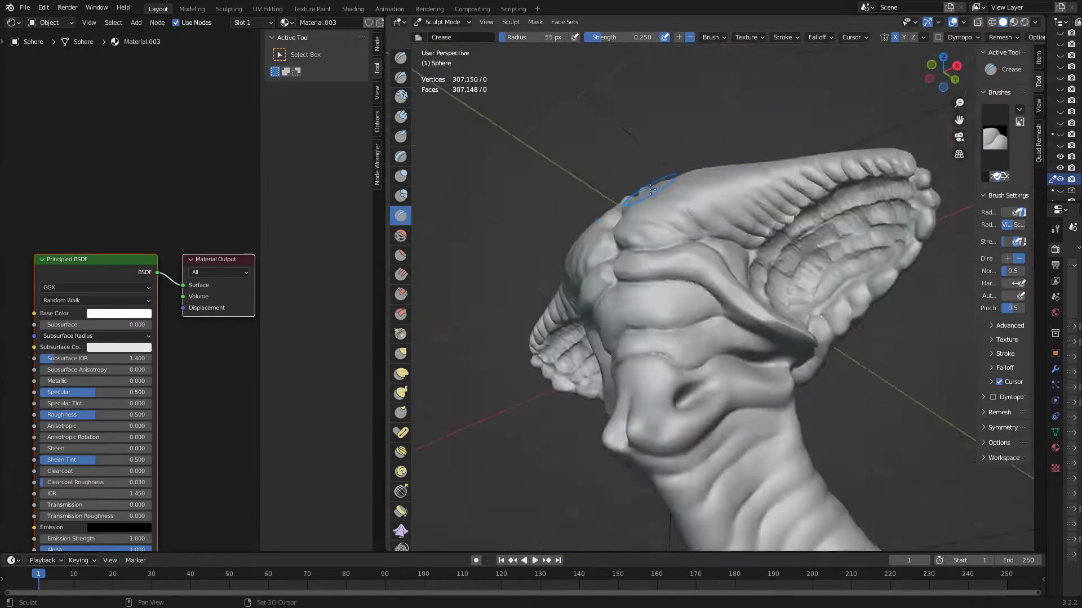
scroll(710, 212, up, 8)
scroll(711, 212, down, 4)
middle_drag(710, 211, 718, 257)
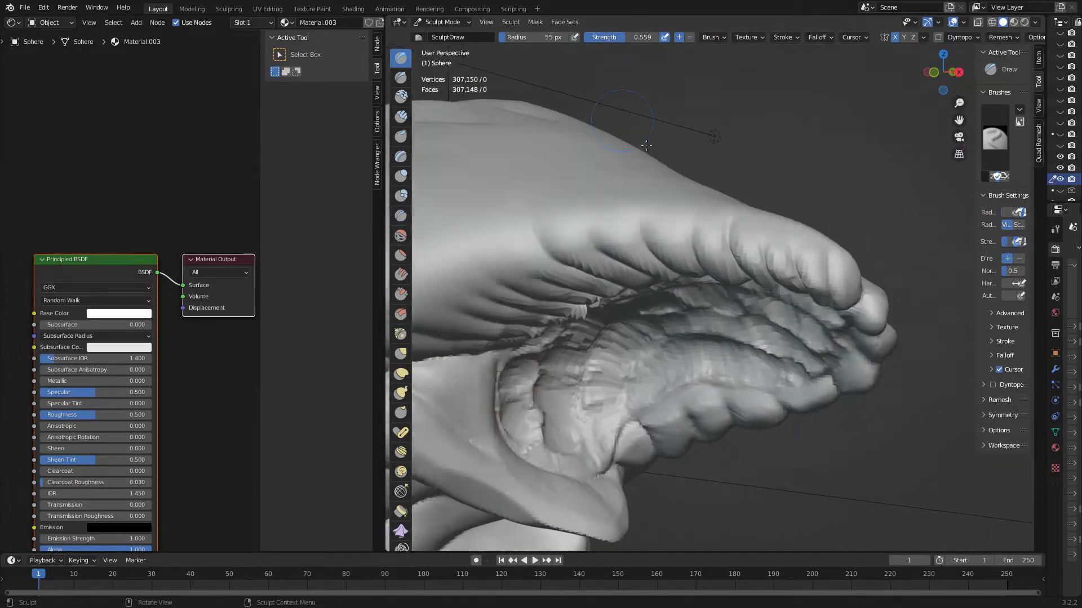
Deepen the chest plate folds with Draw strokes while orbiting the whole bust.
middle_drag(682, 222, 729, 194)
scroll(761, 248, down, 5)
scroll(709, 235, up, 5)
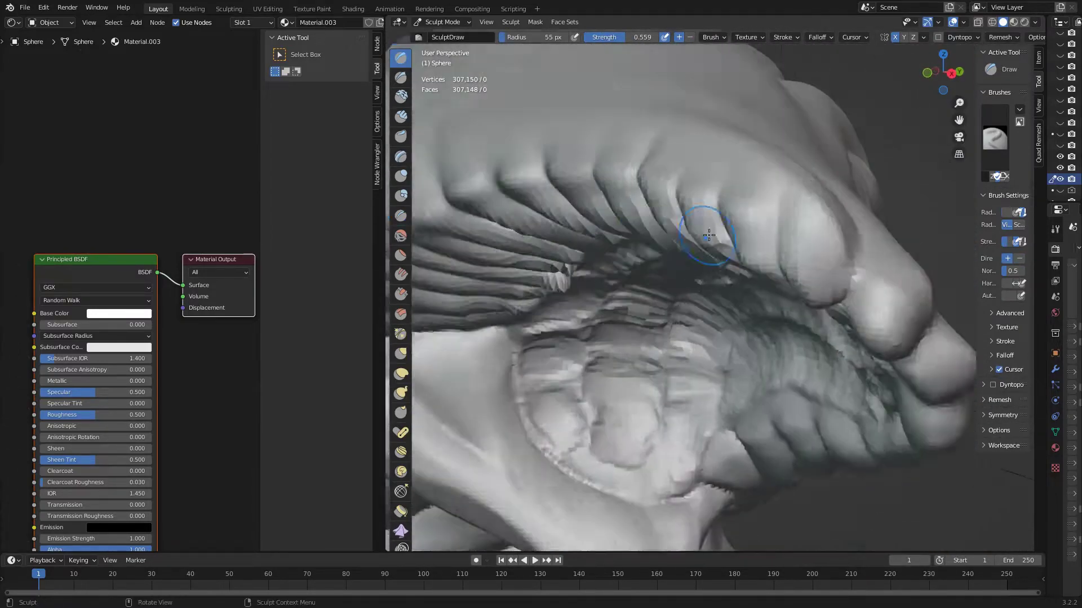
scroll(756, 254, up, 4)
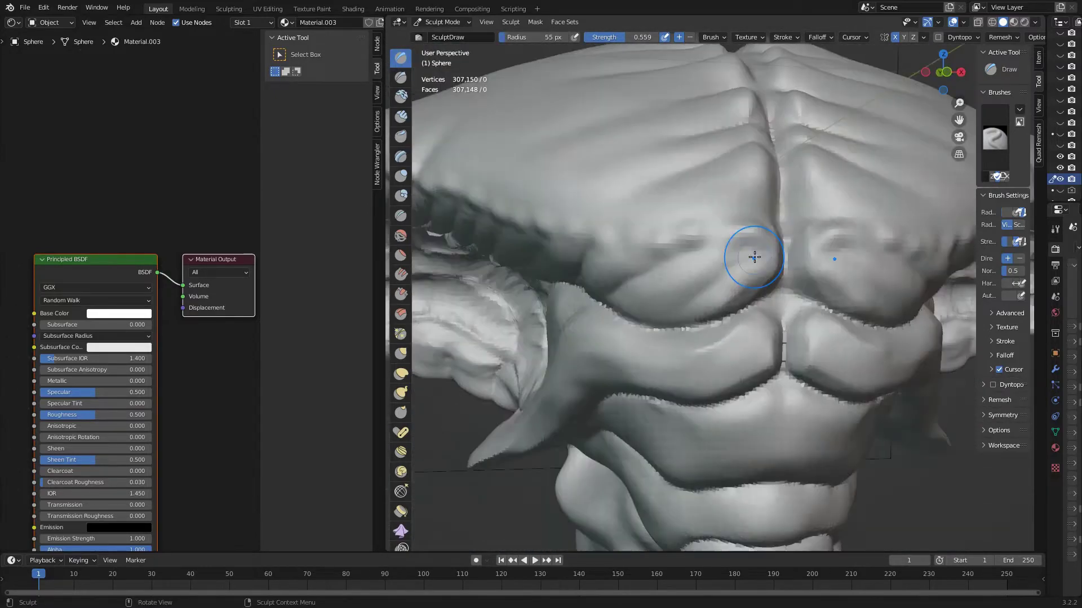
scroll(733, 248, up, 2)
scroll(653, 237, down, 6)
scroll(701, 234, up, 4)
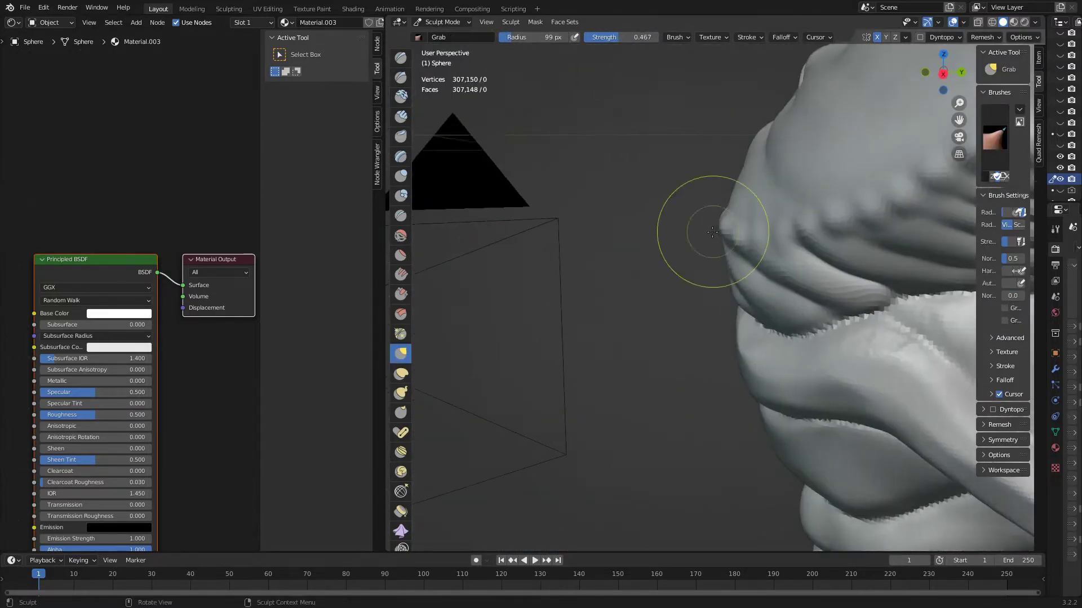
scroll(706, 277, up, 2)
scroll(585, 139, down, 5)
Pull the chest folds into shape, working from below and the side of the mushroom head.
key(f)
scroll(706, 243, up, 4)
middle_drag(706, 243, 817, 89)
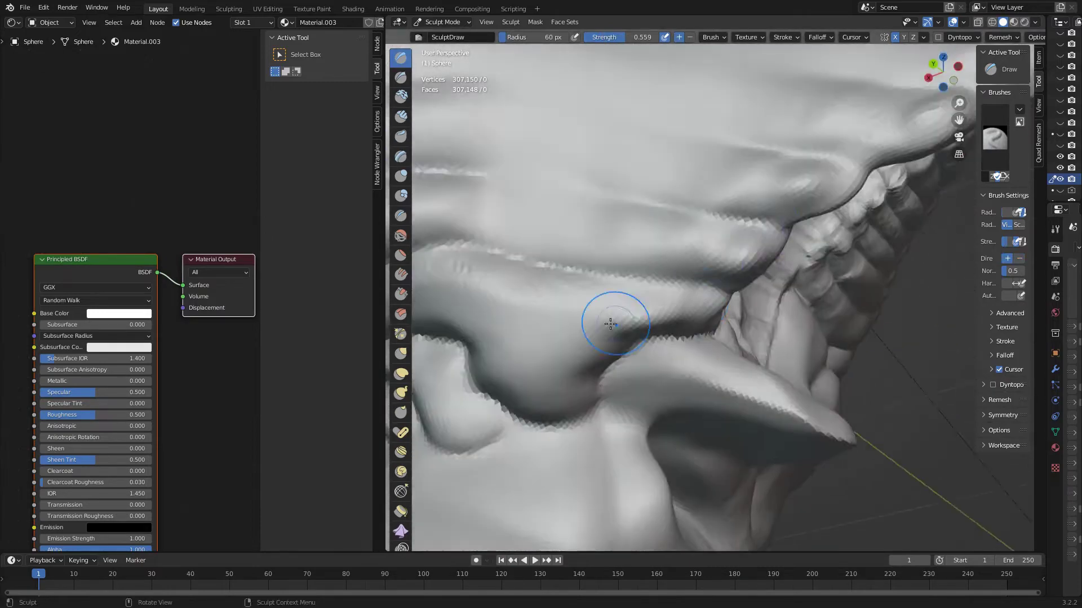
middle_drag(610, 324, 628, 280)
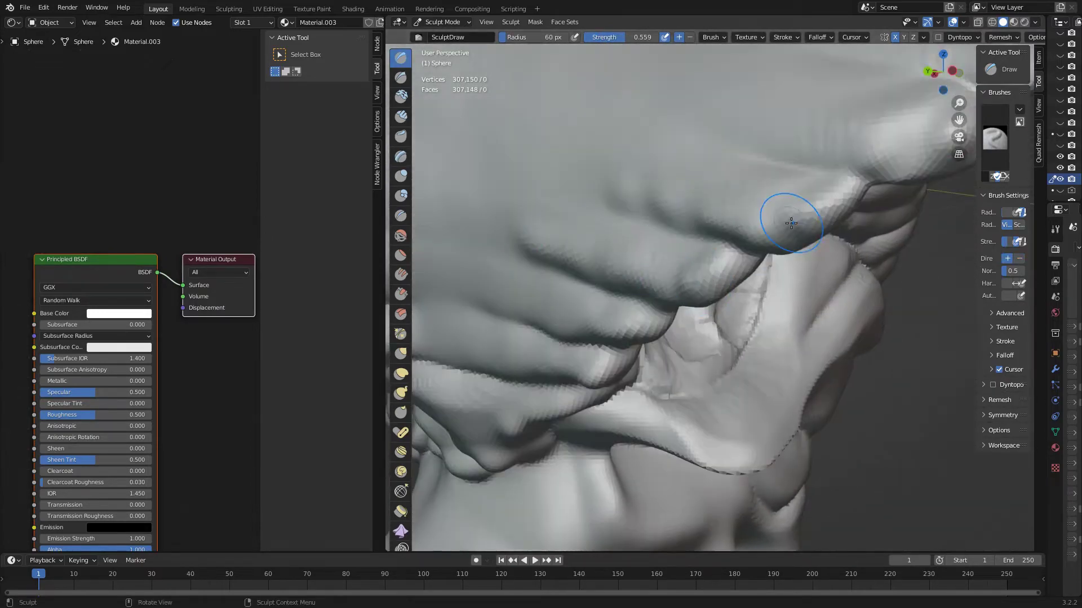
scroll(732, 226, up, 3)
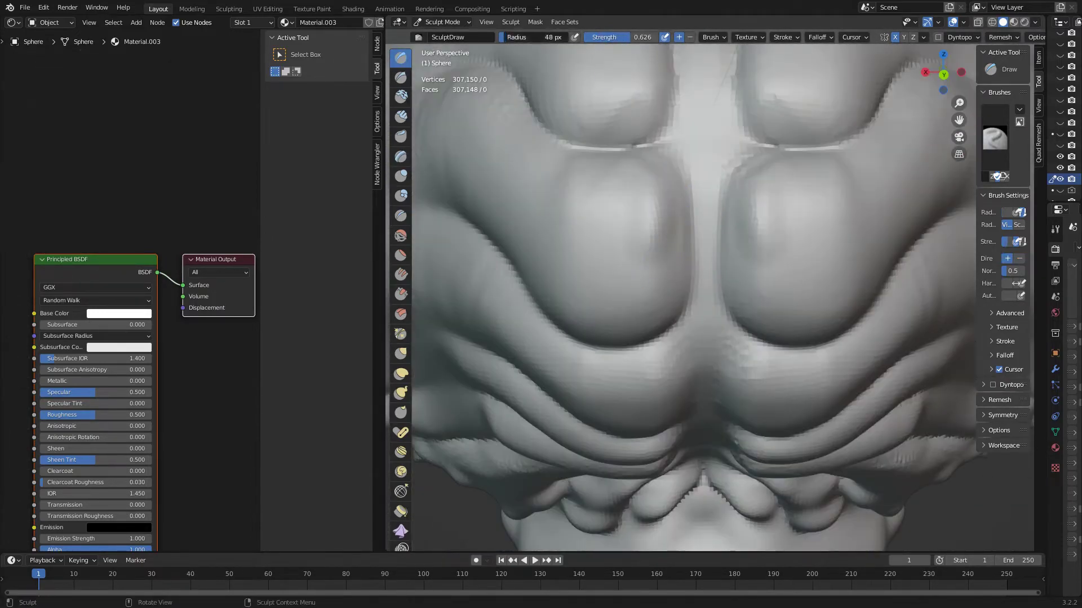
scroll(589, 266, up, 2)
scroll(666, 225, up, 2)
scroll(664, 355, down, 2)
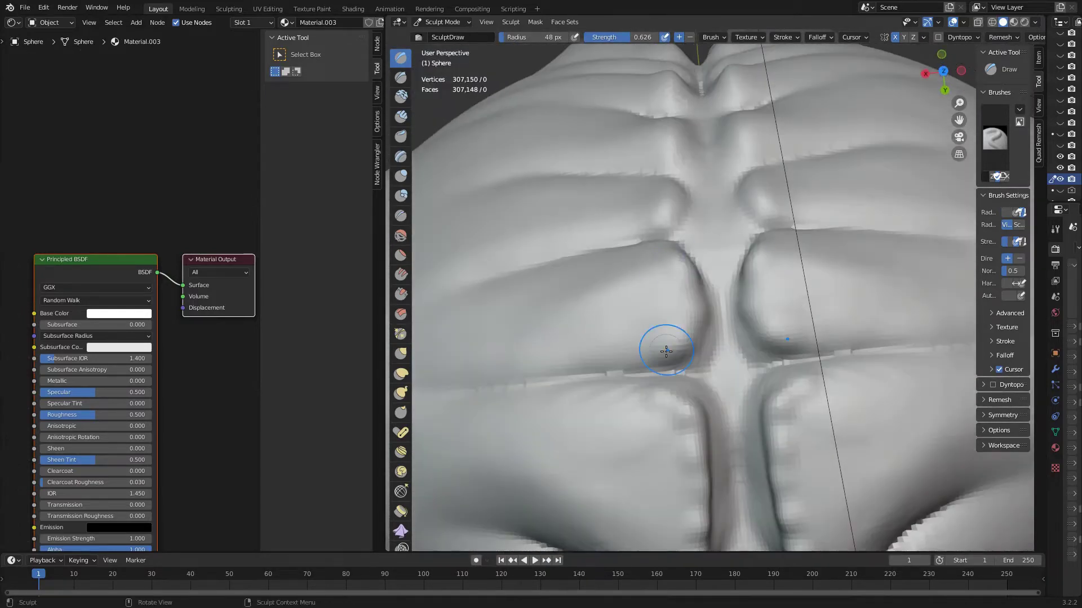
scroll(614, 314, down, 1)
mouse_move(614, 314)
middle_down()
mouse_move(664, 280)
mouse_move(661, 236)
middle_up()
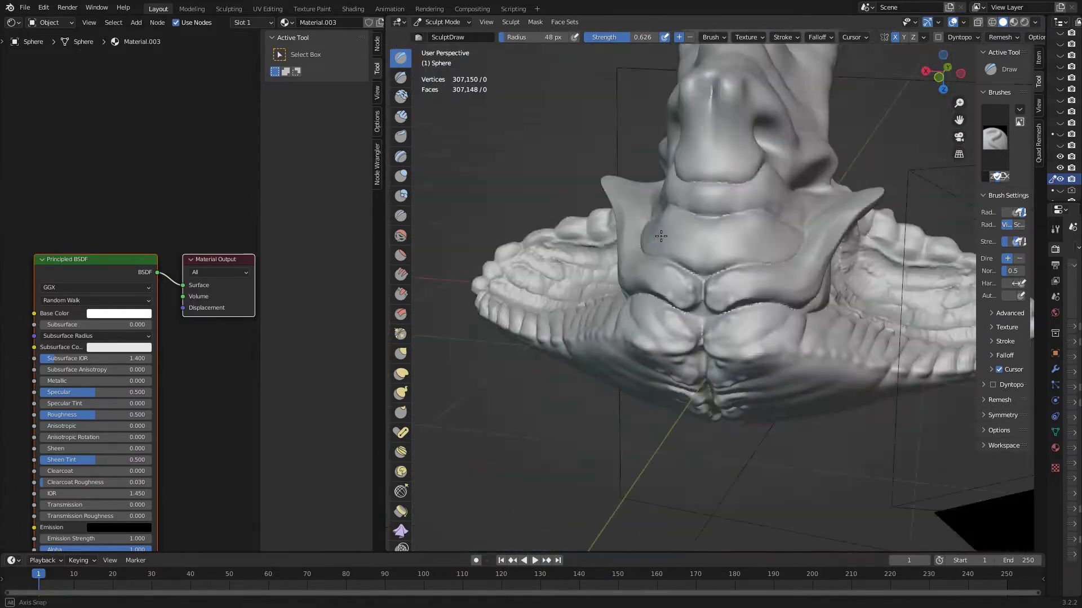
scroll(702, 320, up, 3)
scroll(755, 326, up, 2)
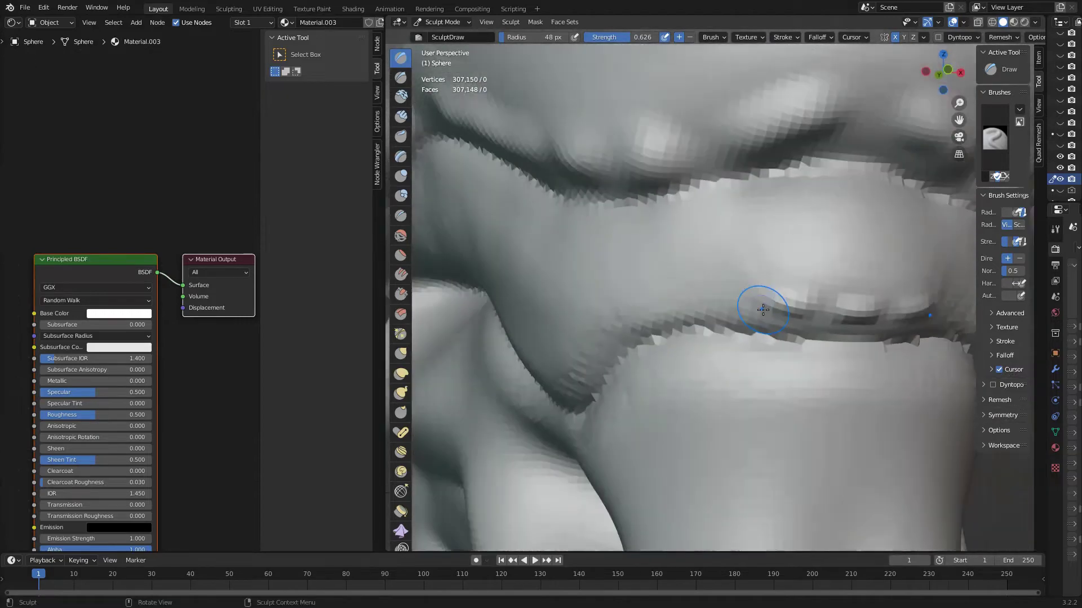
scroll(763, 307, down, 4)
middle_drag(763, 306, 635, 325)
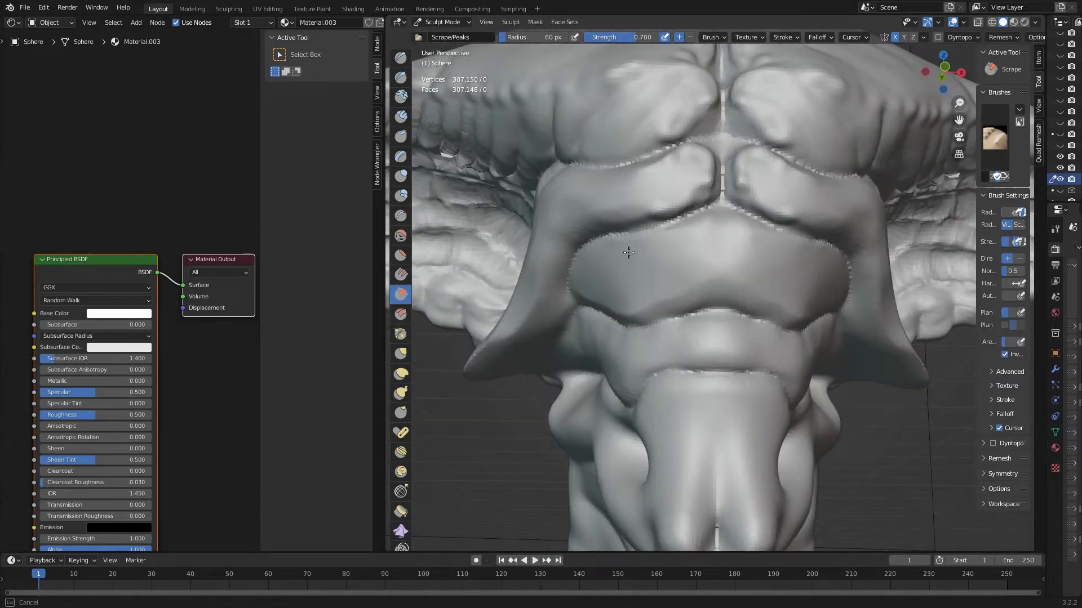
Briefly pick the Crease brush while framing the mushroom head from the front.
scroll(713, 184, up, 3)
mouse_move(712, 184)
middle_down()
mouse_move(606, 249)
mouse_move(632, 287)
mouse_move(647, 288)
mouse_move(613, 297)
mouse_move(713, 352)
middle_up()
scroll(681, 381, up, 3)
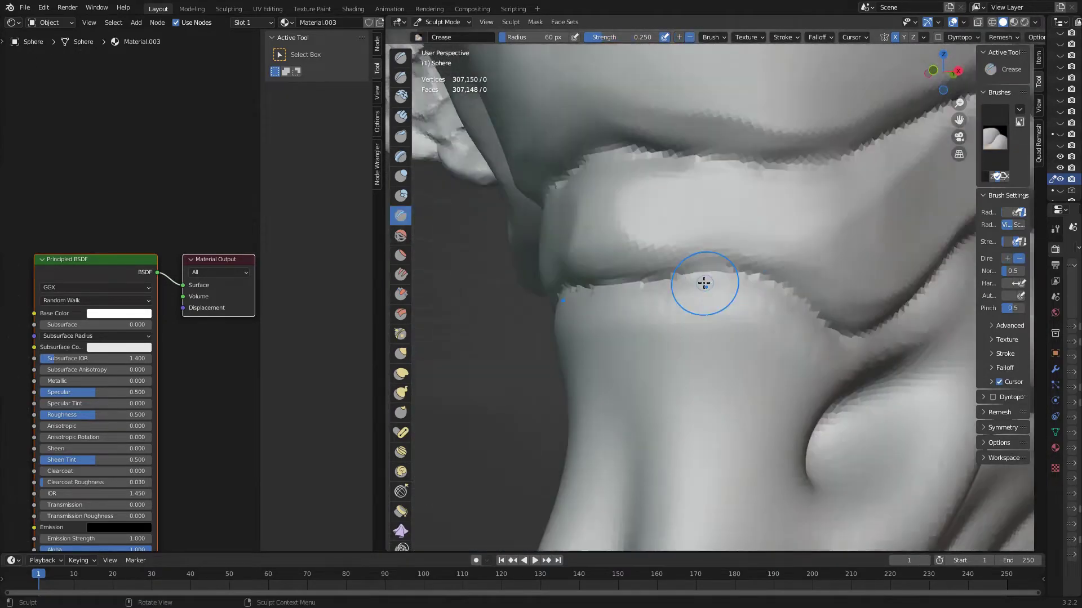
scroll(701, 283, down, 3)
middle_drag(700, 283, 648, 271)
click(401, 216)
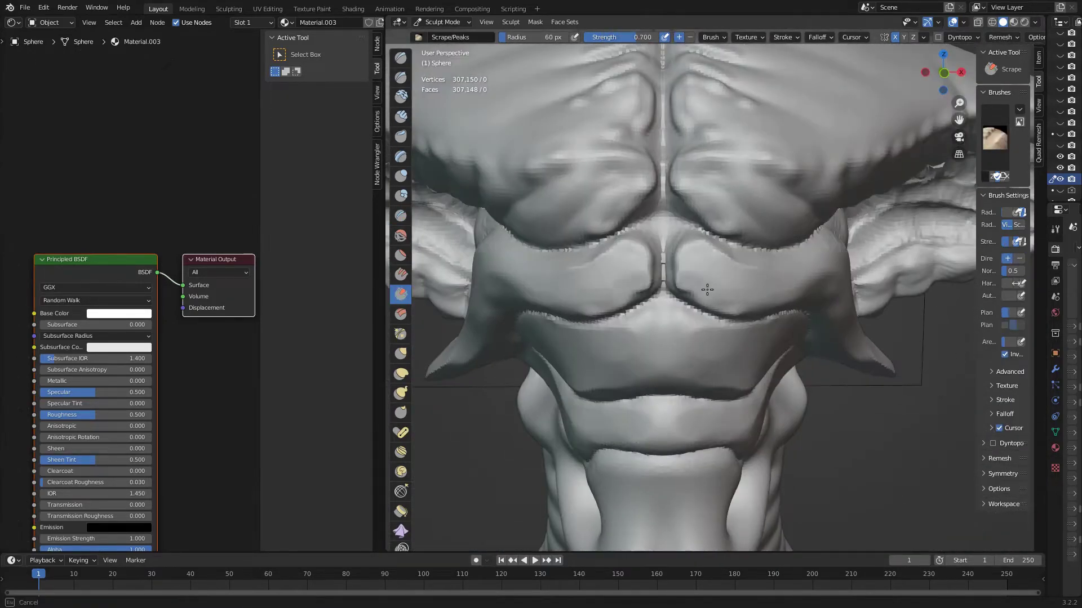
scroll(707, 289, up, 2)
scroll(707, 290, up, 2)
Scrape the ridges under the cap brim and along the ribbed gills from several angles.
middle_drag(707, 289, 801, 273)
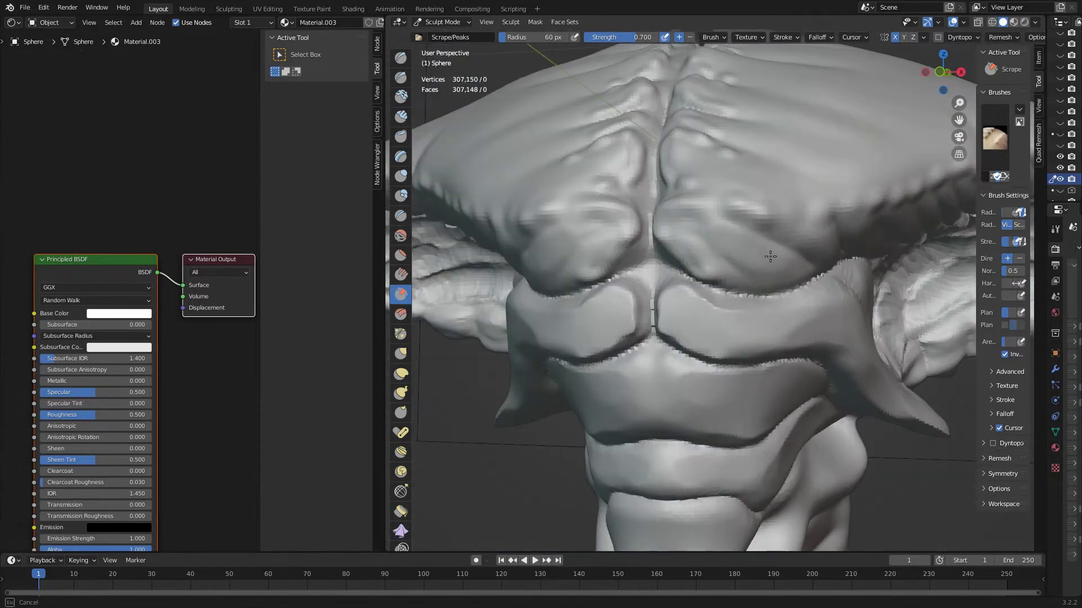
scroll(691, 278, up, 3)
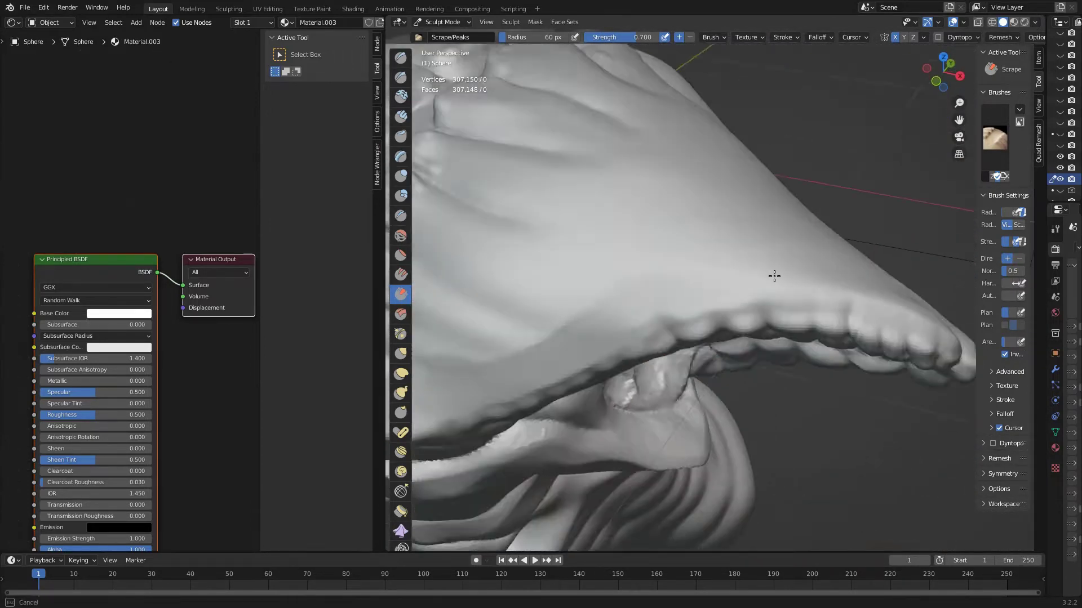
mouse_move(773, 278)
middle_down()
mouse_move(777, 362)
mouse_move(647, 293)
middle_up()
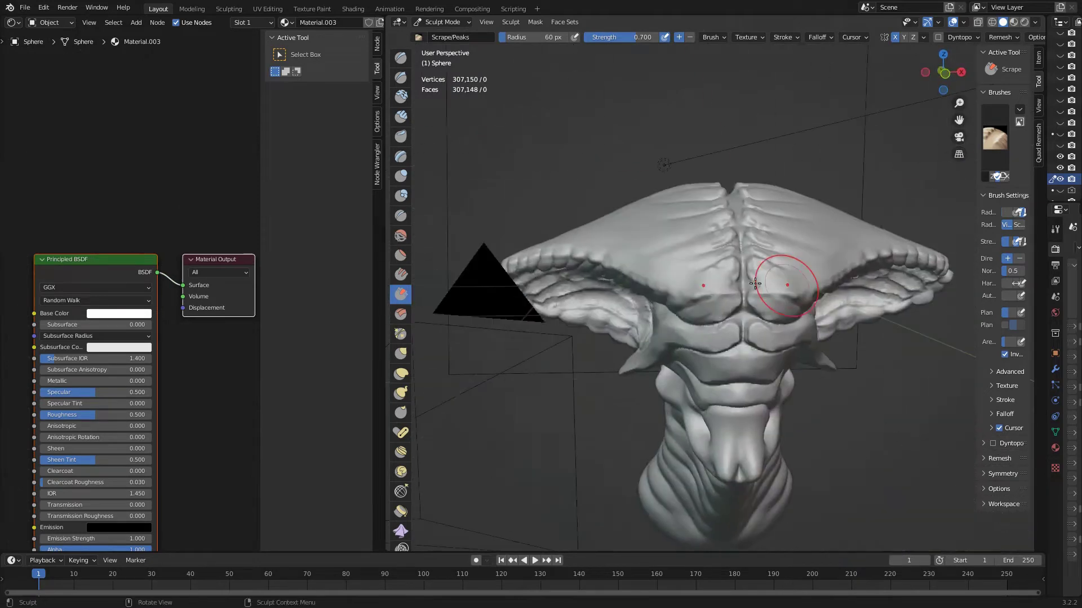
mouse_move(771, 262)
middle_down()
mouse_move(678, 261)
mouse_move(790, 340)
mouse_move(710, 249)
mouse_move(658, 222)
mouse_move(731, 287)
mouse_move(845, 198)
mouse_move(813, 331)
middle_up()
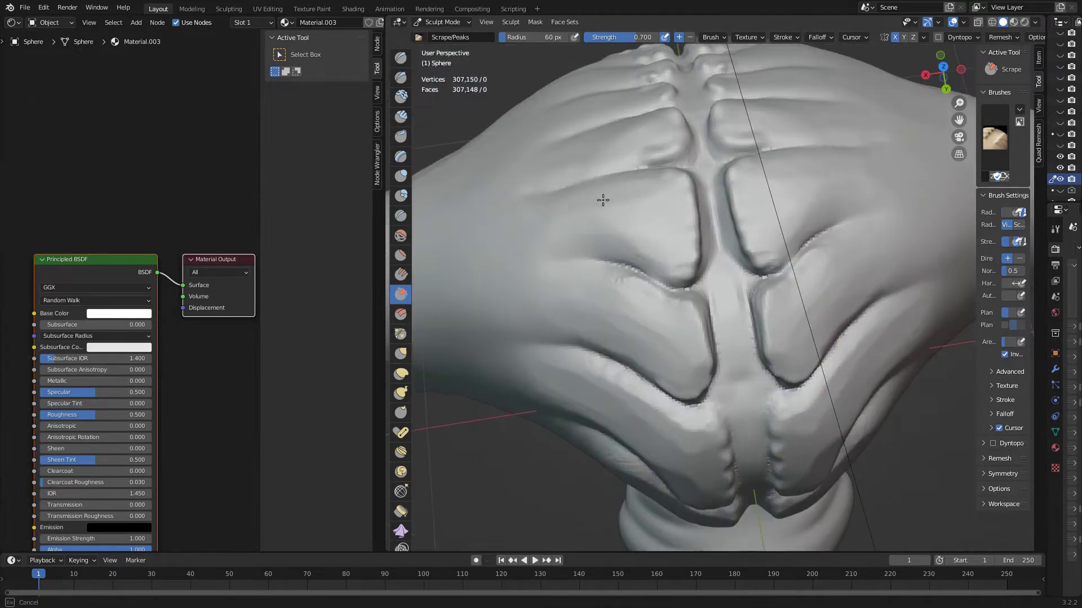
mouse_move(603, 200)
middle_down()
mouse_move(780, 261)
mouse_move(698, 265)
mouse_move(735, 323)
middle_up()
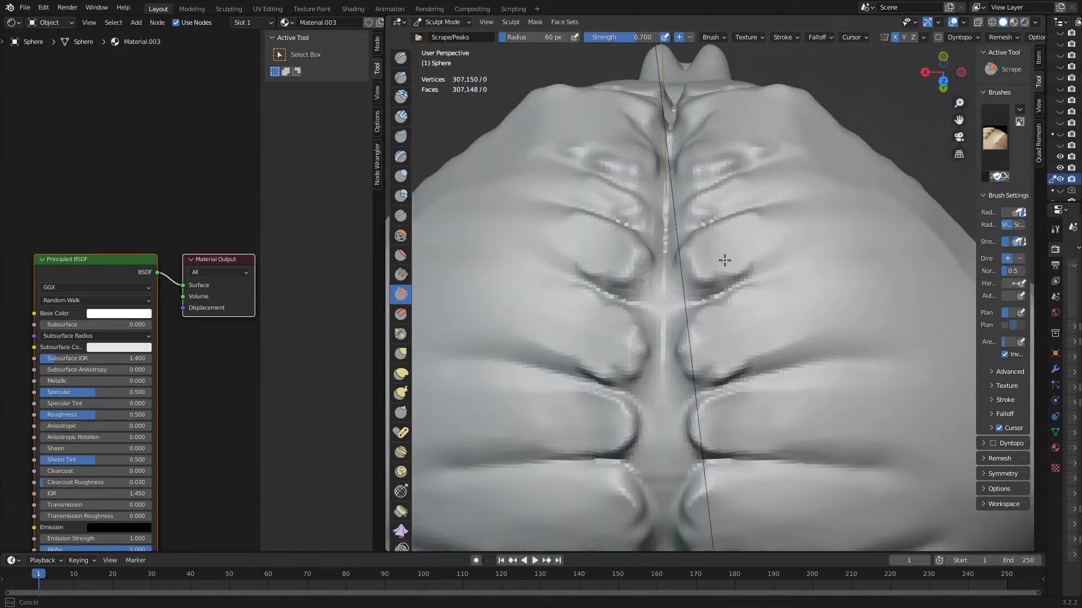
mouse_move(725, 261)
middle_down()
mouse_move(715, 270)
mouse_move(746, 236)
mouse_move(702, 297)
mouse_move(619, 231)
mouse_move(773, 331)
mouse_move(707, 379)
mouse_move(791, 248)
mouse_move(749, 302)
mouse_move(809, 362)
mouse_move(624, 338)
mouse_move(664, 316)
mouse_move(724, 338)
mouse_move(676, 293)
middle_up()
scroll(701, 398, down, 5)
scroll(700, 398, up, 5)
scroll(748, 302, down, 4)
scroll(809, 362, up, 4)
Save as head2.blend and set the SculptDraw brush strength to 0.500 in brush settings.
key(ctrl+s)
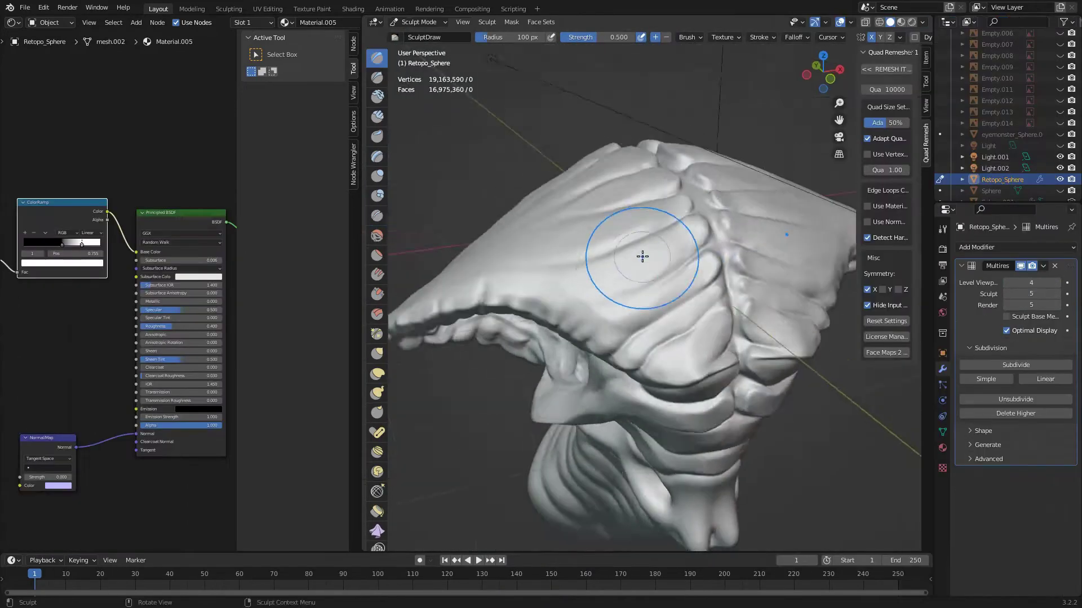
mouse_move(643, 256)
middle_down()
mouse_move(671, 288)
mouse_move(616, 321)
mouse_move(659, 290)
mouse_move(606, 272)
mouse_move(760, 238)
mouse_move(615, 182)
middle_up()
click(943, 229)
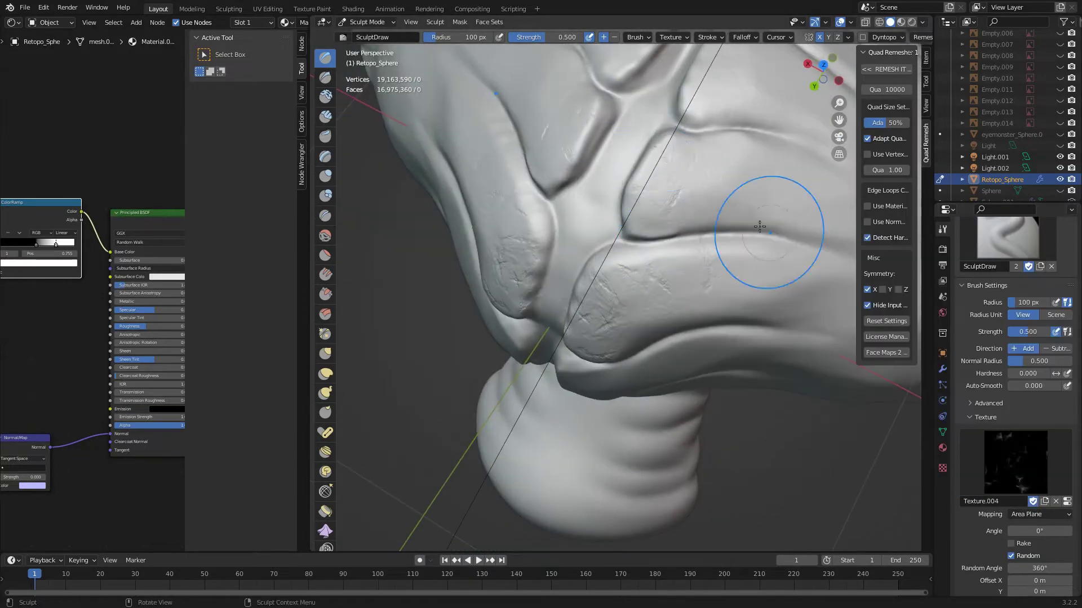
mouse_move(760, 227)
middle_down()
mouse_move(592, 248)
mouse_move(688, 186)
mouse_move(751, 278)
mouse_move(643, 146)
mouse_move(645, 113)
mouse_move(693, 222)
mouse_move(652, 289)
mouse_move(686, 289)
mouse_move(626, 248)
mouse_move(512, 353)
mouse_move(664, 229)
mouse_move(717, 362)
mouse_move(676, 310)
mouse_move(696, 252)
mouse_move(589, 159)
mouse_move(756, 362)
mouse_move(683, 302)
mouse_move(631, 279)
mouse_move(755, 297)
mouse_move(668, 222)
mouse_move(635, 321)
mouse_move(686, 300)
middle_up()
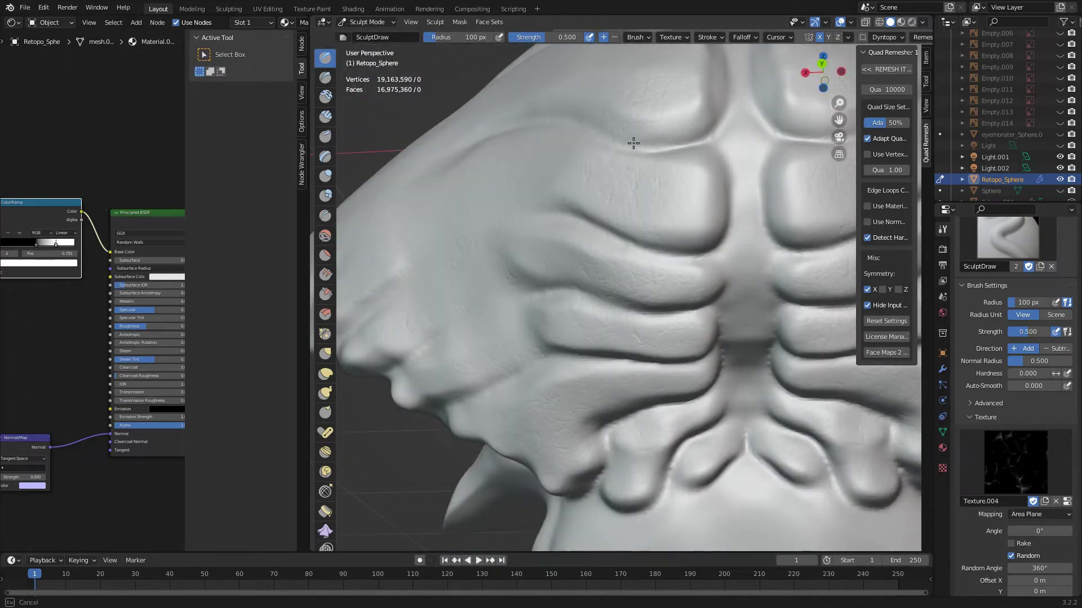
middle_drag(633, 143, 719, 259)
key(Return)
Inspect the chest and head folds from several angles, returning to a front view.
mouse_move(558, 44)
middle_down()
mouse_move(603, 224)
mouse_move(678, 316)
mouse_move(649, 220)
middle_up()
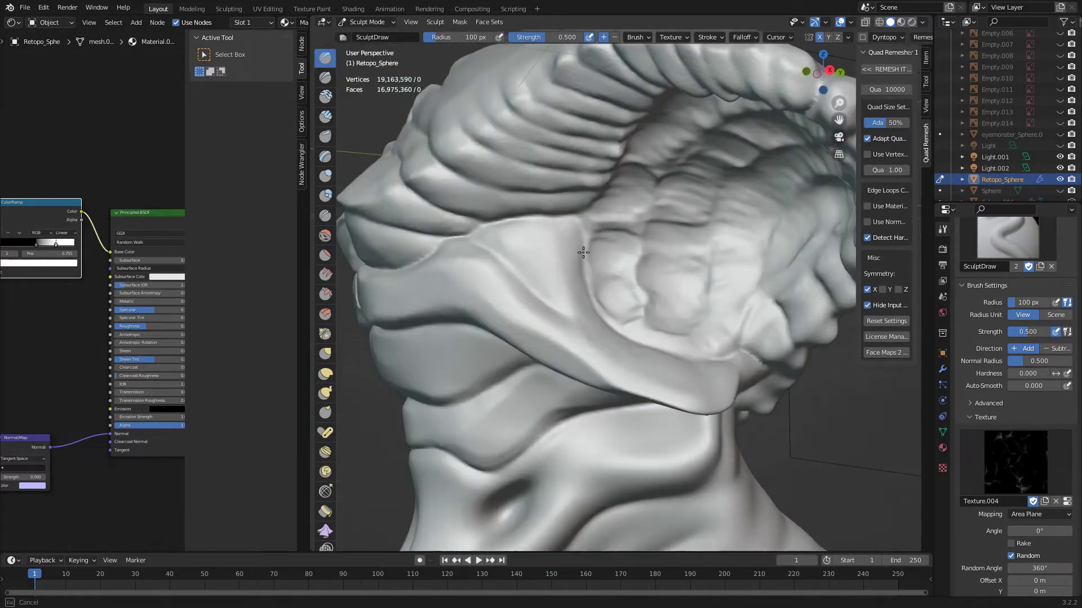
mouse_move(583, 252)
middle_down()
mouse_move(657, 205)
mouse_move(664, 271)
mouse_move(616, 307)
middle_up()
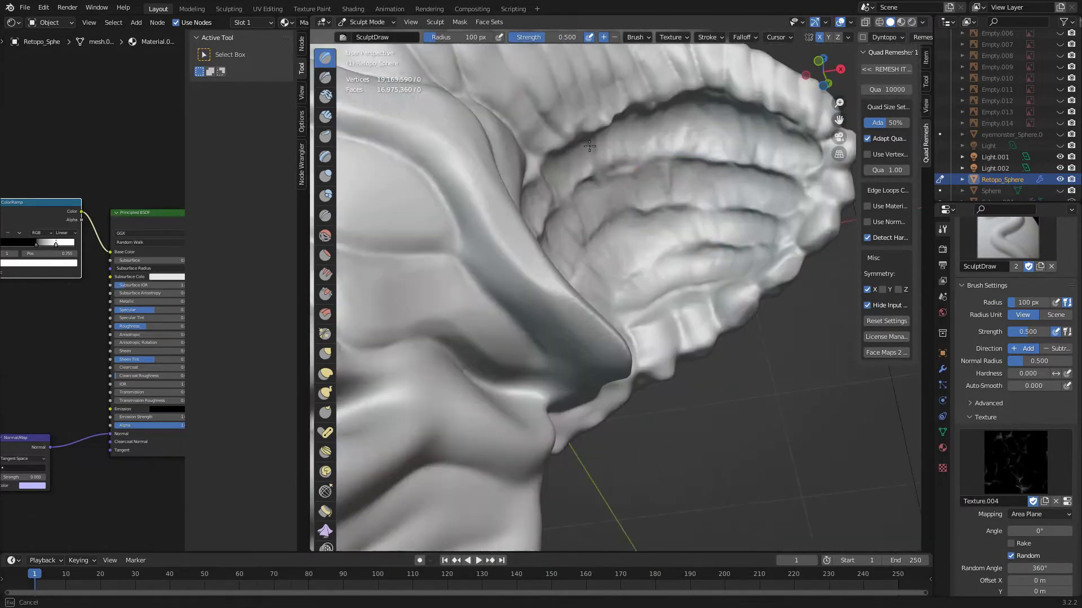
middle_drag(718, 222, 684, 284)
mouse_move(653, 209)
middle_down()
mouse_move(586, 205)
mouse_move(589, 243)
middle_up()
middle_drag(669, 205, 647, 235)
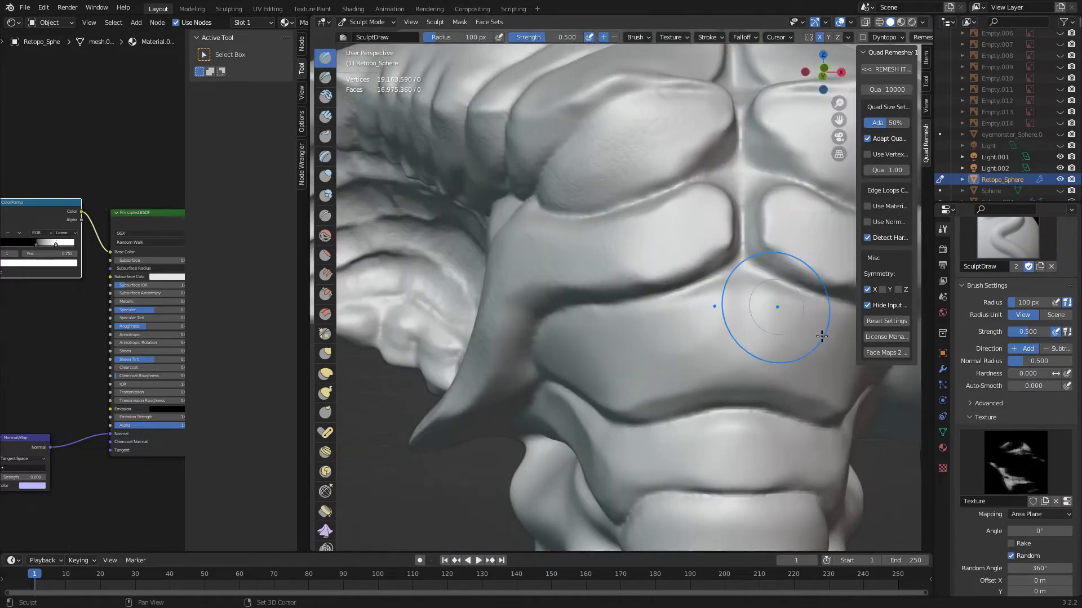
middle_drag(821, 337, 735, 250)
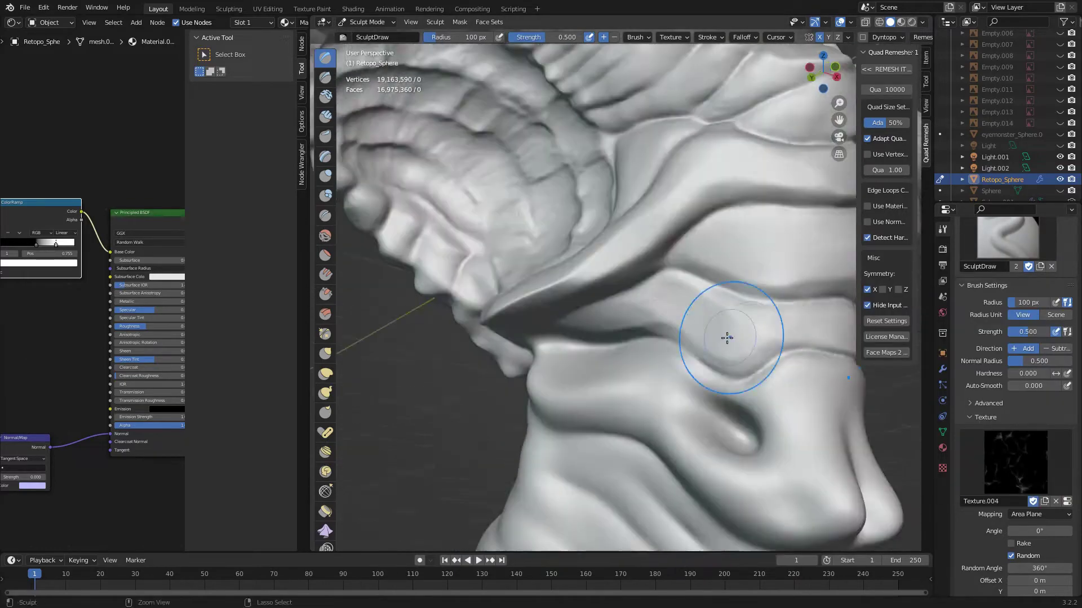
mouse_move(727, 338)
middle_down()
mouse_move(676, 315)
mouse_move(639, 338)
mouse_move(807, 299)
middle_up()
Set the brush stroke method to Anchored and its strength to 0.3, then stamp a patch.
click(1015, 462)
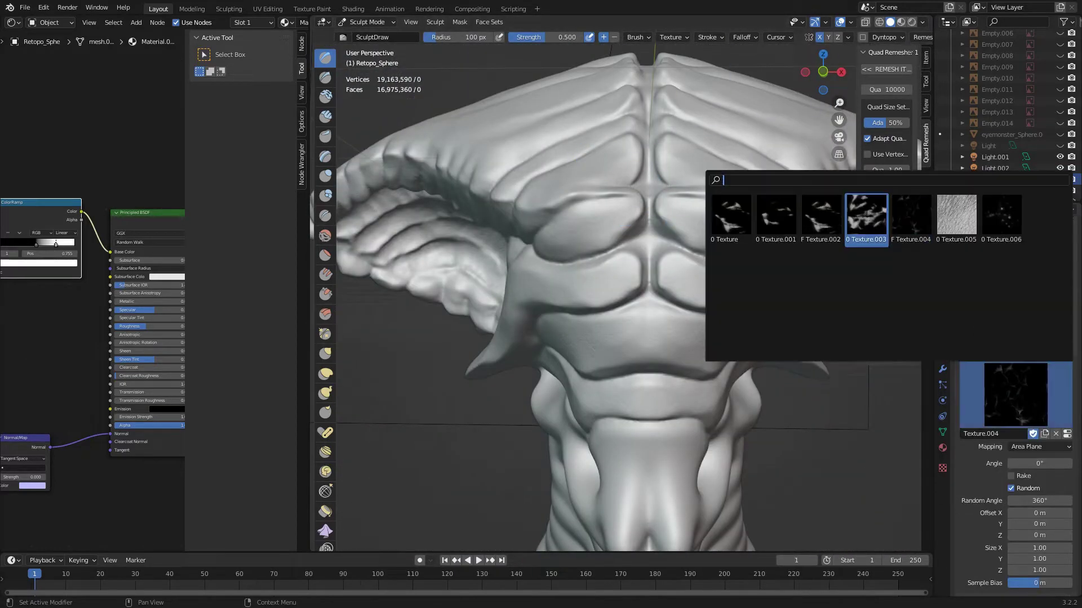
scroll(1007, 404, down, 10)
click(1018, 458)
click(556, 36)
text(0)
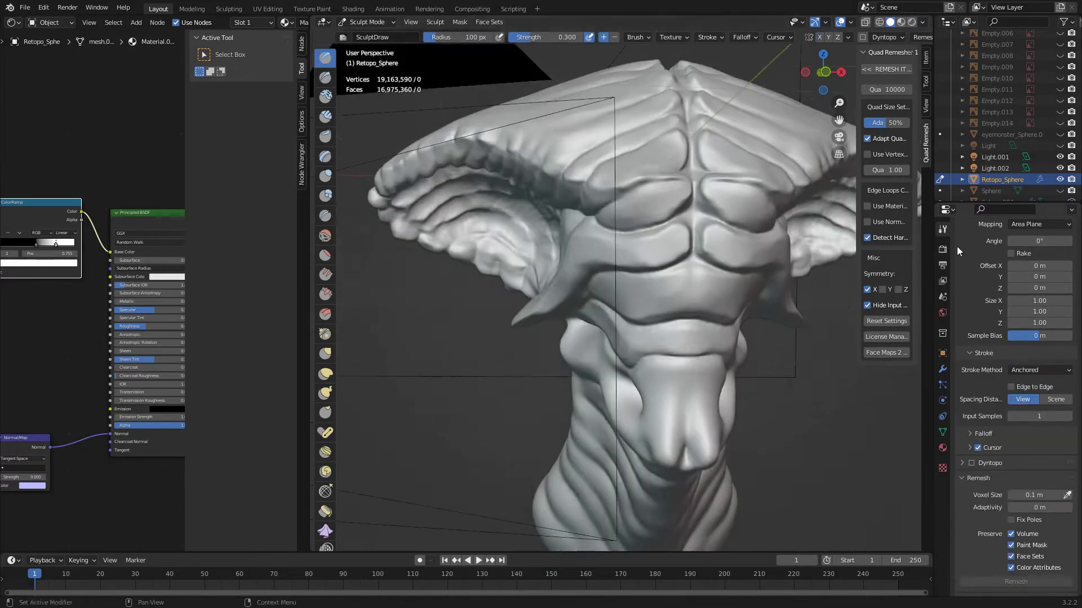
scroll(957, 245, up, 8)
drag(636, 279, 719, 290)
From the camera view, stamp shoulder patches with Texture.001, then Texture.002.
middle_drag(691, 336, 601, 272)
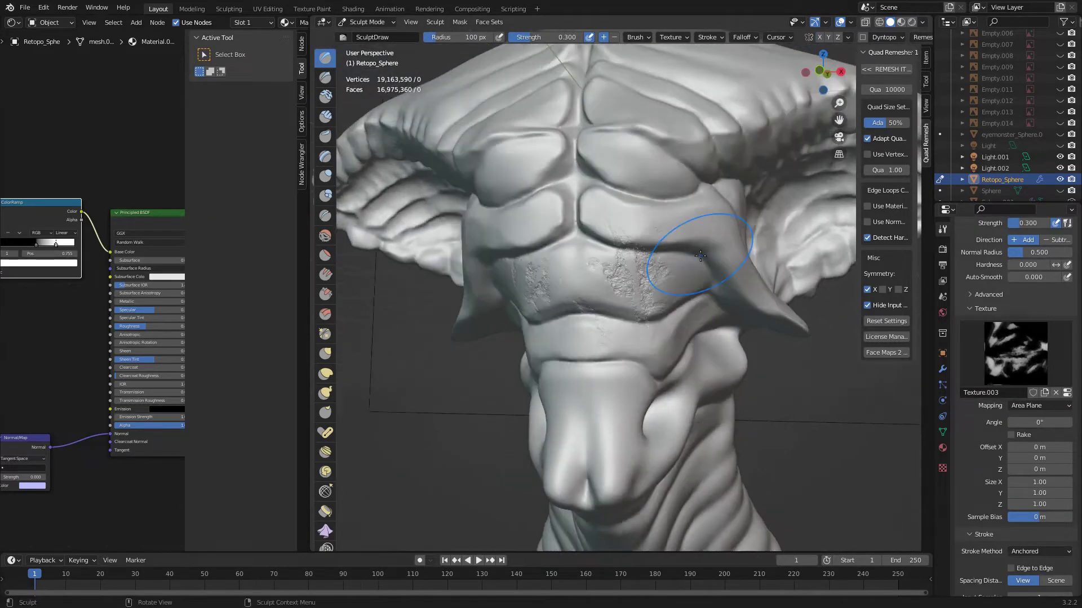
key(KP_0)
scroll(700, 257, up, 5)
click(1015, 353)
click(776, 424)
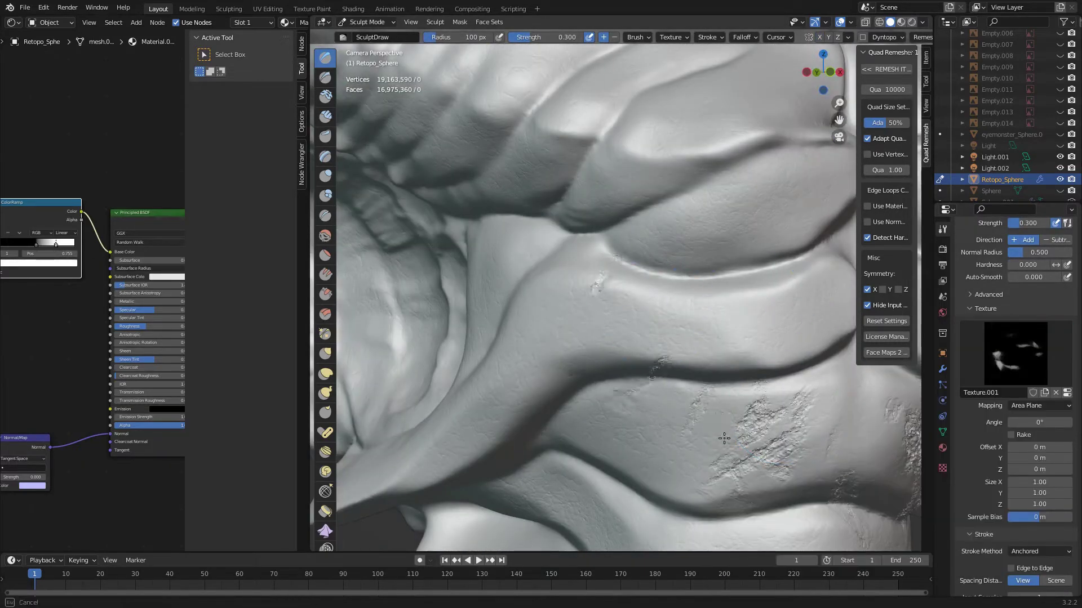
click(1015, 354)
click(775, 438)
Stamp patches on the chest and mushroom-like cap using Texture.003.
middle_drag(777, 355, 633, 229)
scroll(762, 280, down, 3)
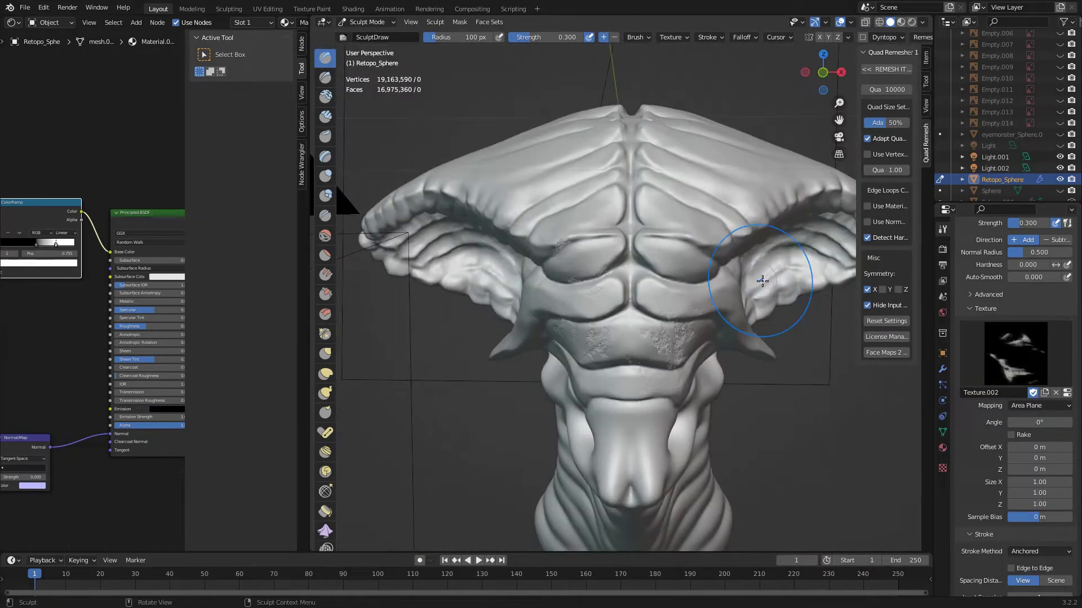
scroll(762, 280, up, 3)
mouse_move(762, 280)
middle_down()
mouse_move(652, 205)
mouse_move(713, 306)
middle_up()
scroll(731, 274, down, 3)
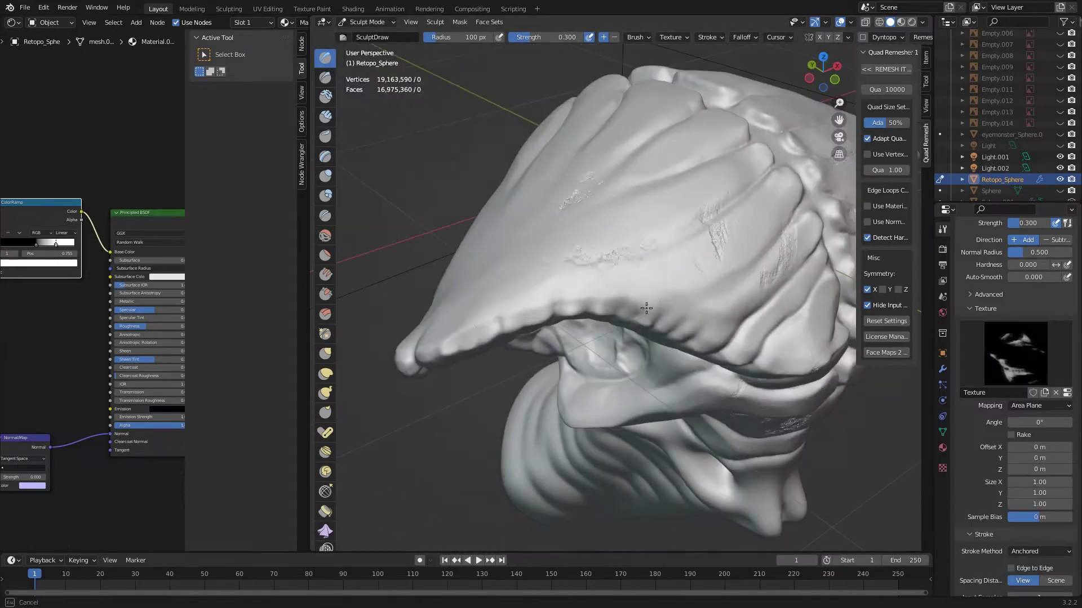
click(1016, 353)
click(901, 414)
mouse_move(778, 352)
middle_down()
mouse_move(826, 255)
mouse_move(691, 265)
middle_up()
scroll(826, 255, up, 3)
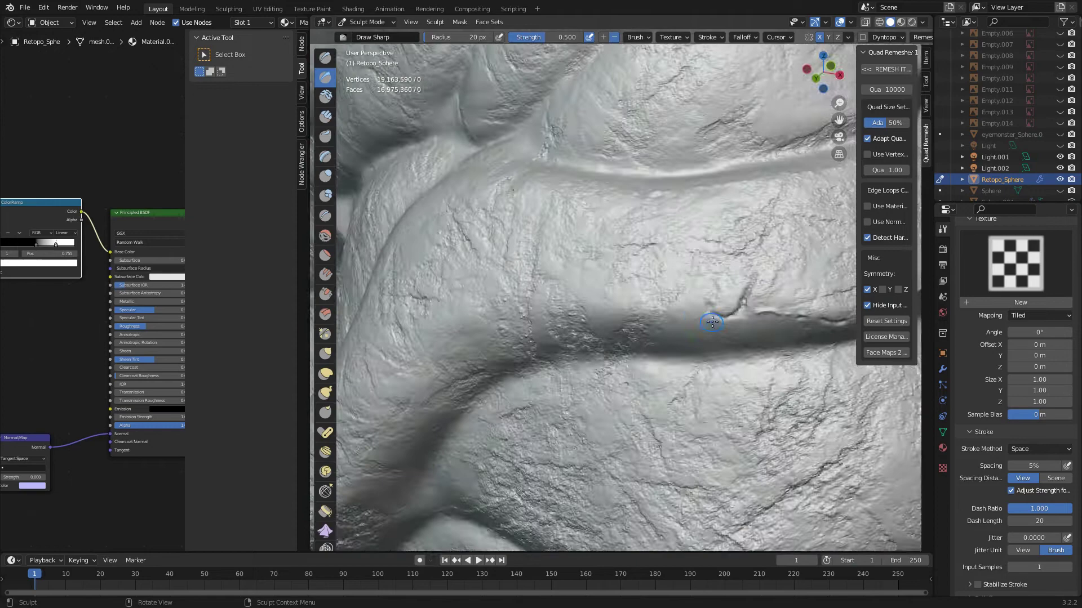
Keep the skin strokes at 0.300, then raise the brush strength to 0.600.
middle_drag(707, 202, 685, 271)
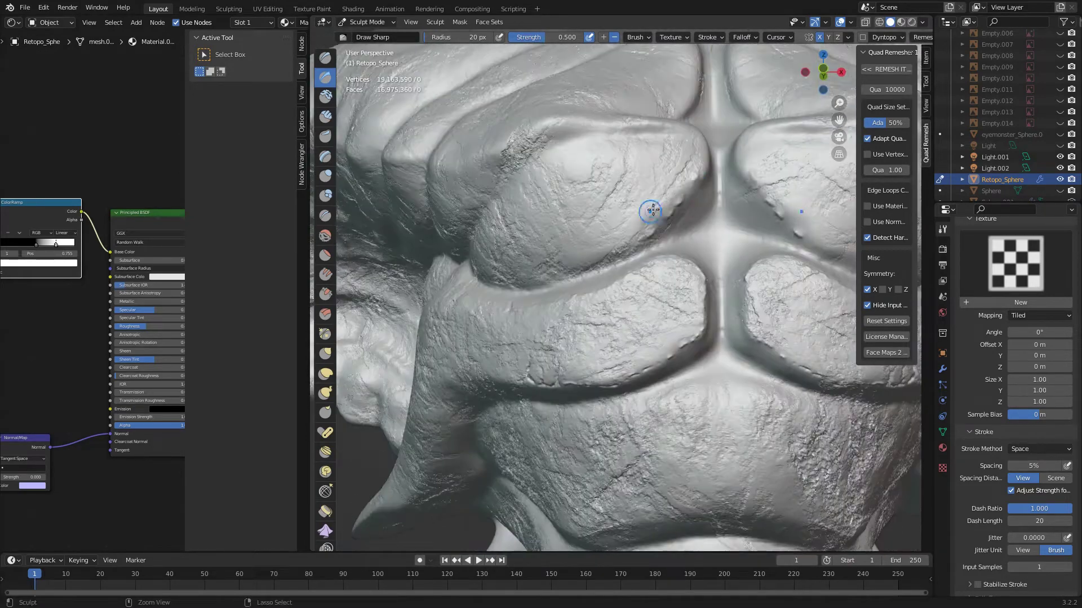
mouse_move(647, 212)
middle_down()
mouse_move(677, 268)
mouse_move(645, 270)
middle_up()
key(Escape)
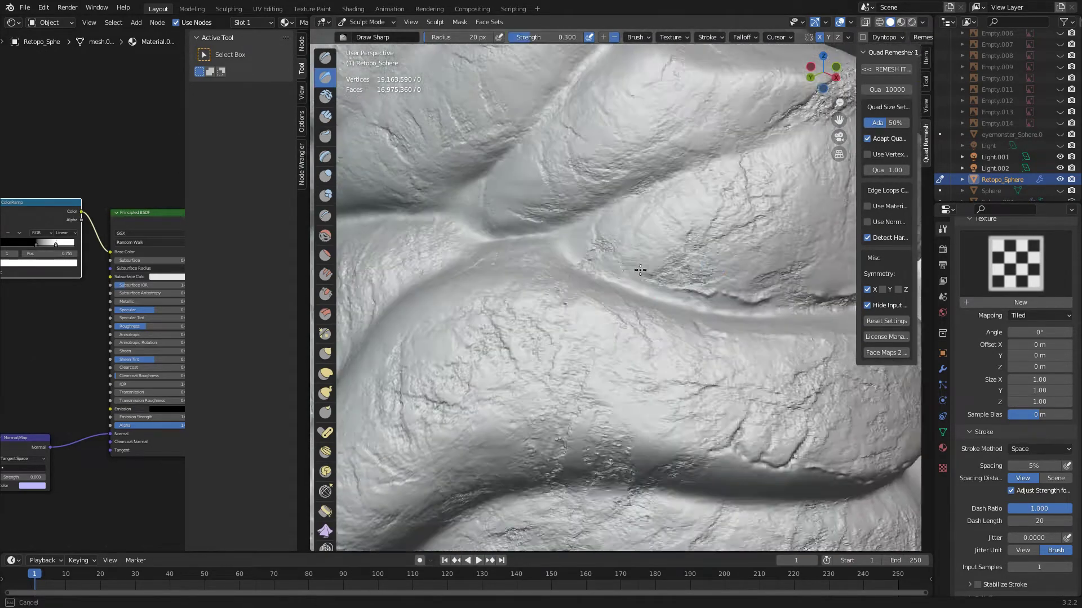
scroll(584, 295, down, 5)
middle_drag(585, 295, 742, 317)
drag(558, 36, 581, 37)
text(0)
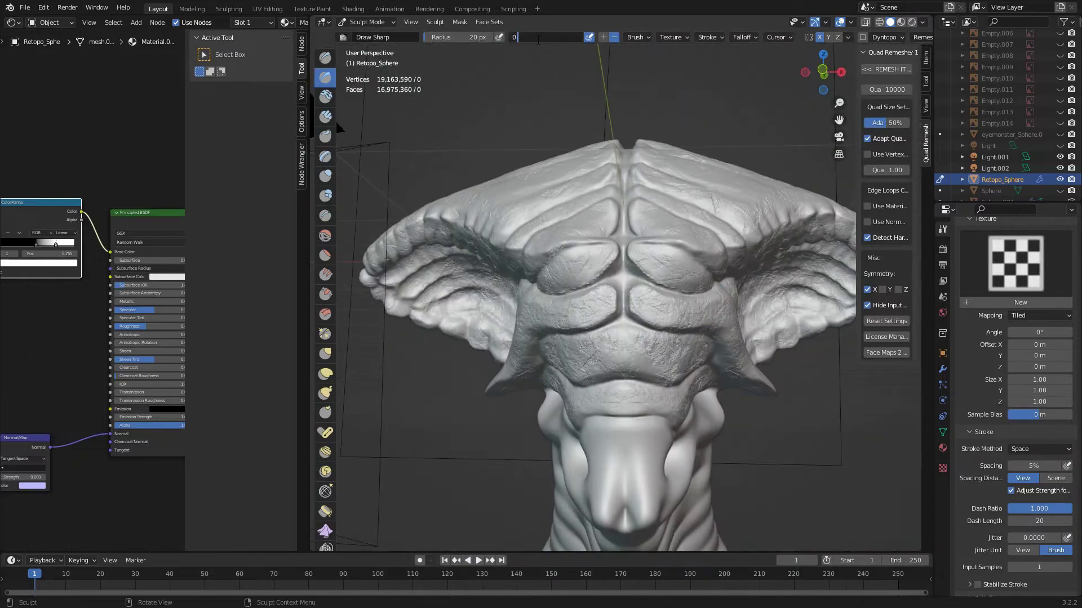
scroll(643, 264, up, 5)
scroll(630, 192, down, 2)
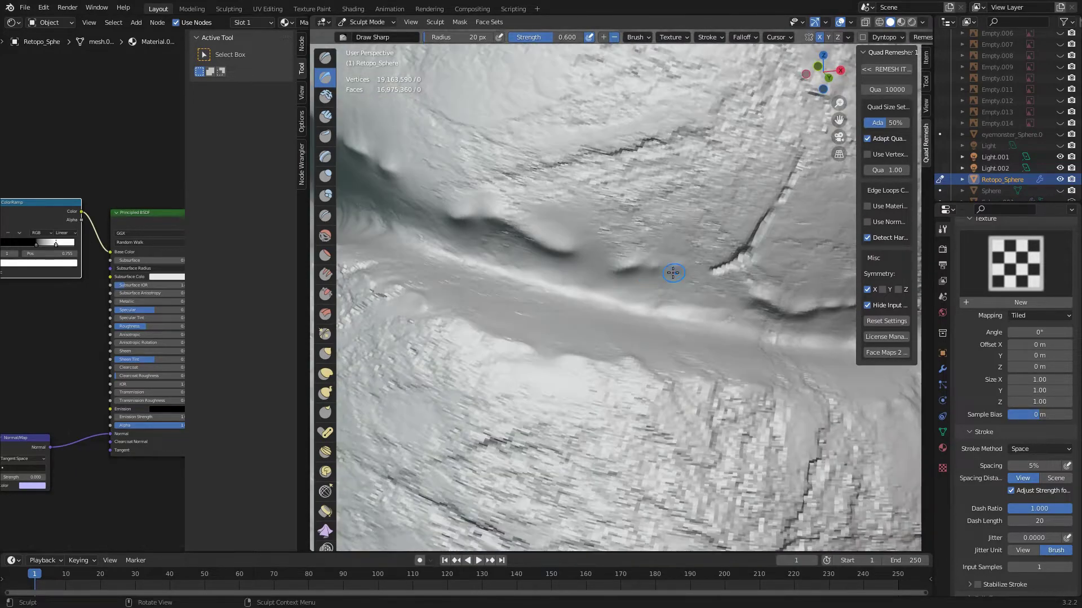
scroll(671, 273, down, 4)
Carve sharp creases along the back plate edges with the Crease brush.
key(shift+c)
middle_drag(602, 276, 563, 281)
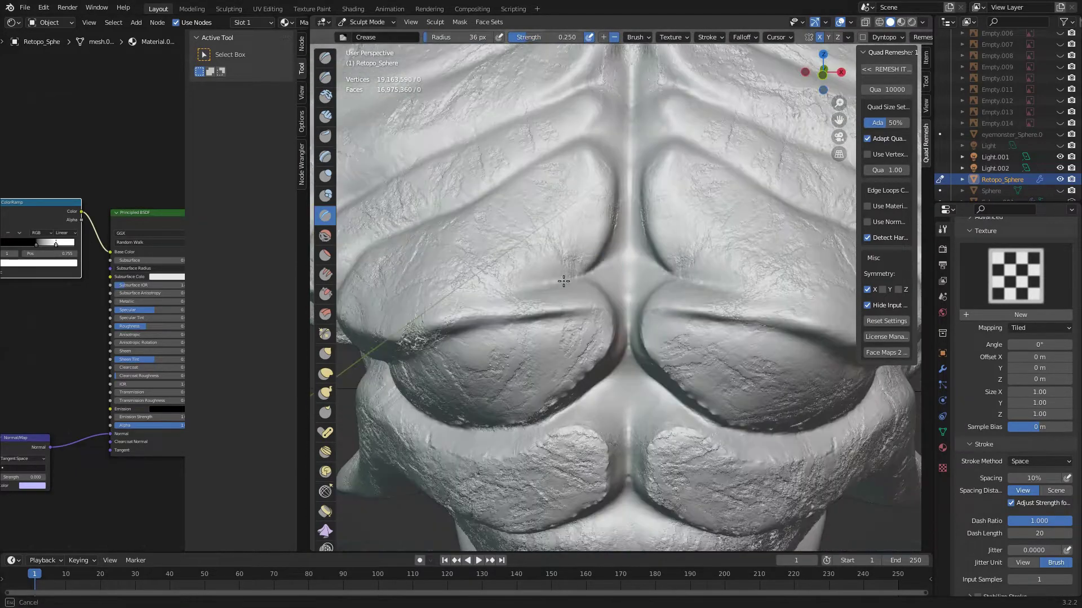
middle_drag(623, 254, 543, 229)
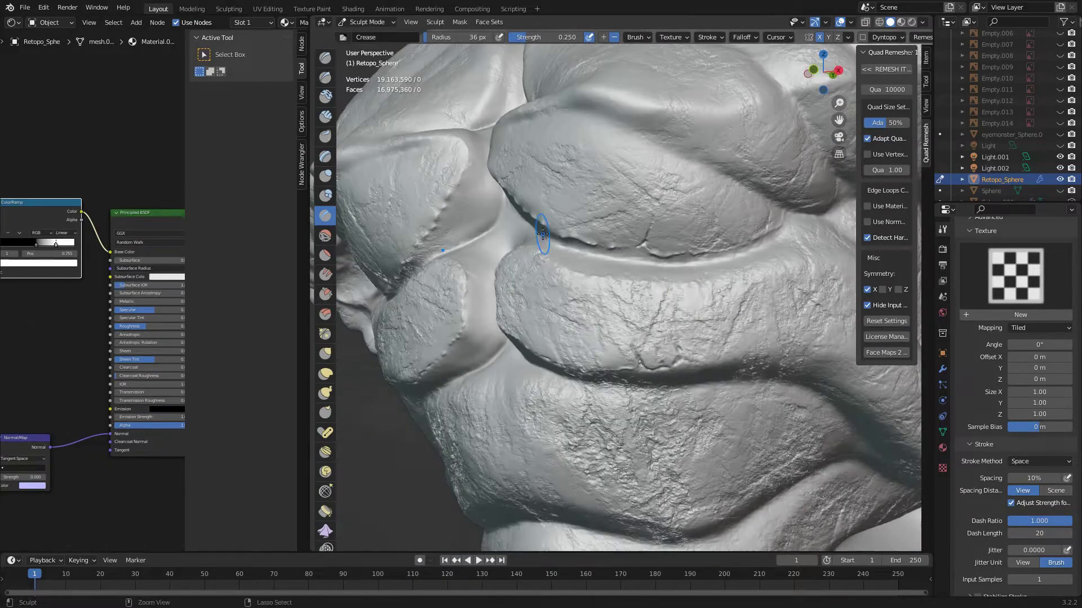
scroll(636, 232, up, 4)
middle_drag(637, 232, 723, 224)
middle_drag(491, 201, 635, 287)
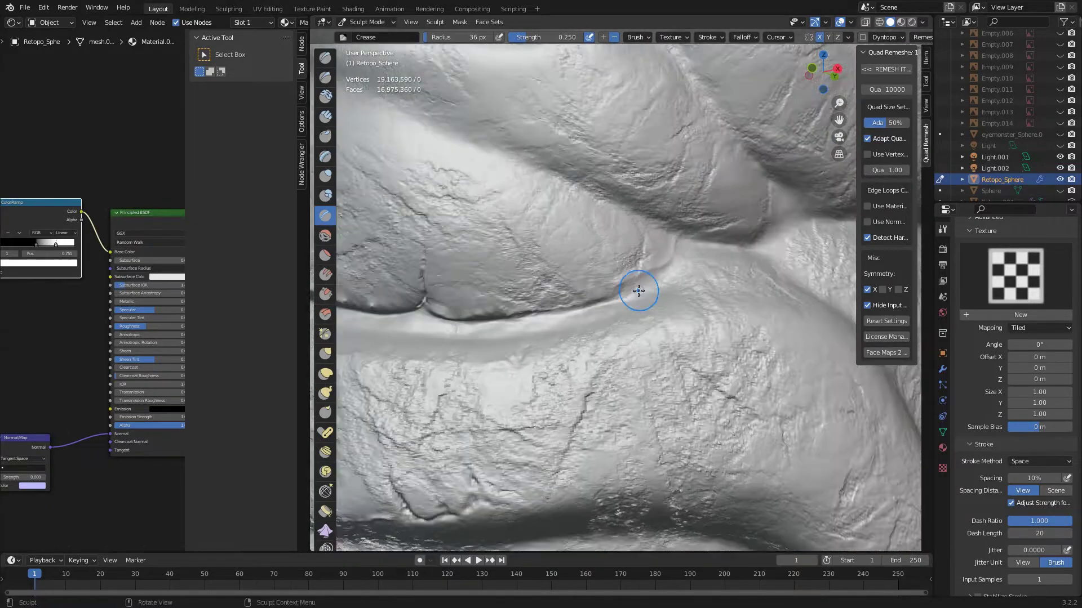
scroll(635, 287, down, 5)
scroll(591, 195, up, 5)
middle_drag(591, 196, 591, 196)
scroll(671, 248, down, 5)
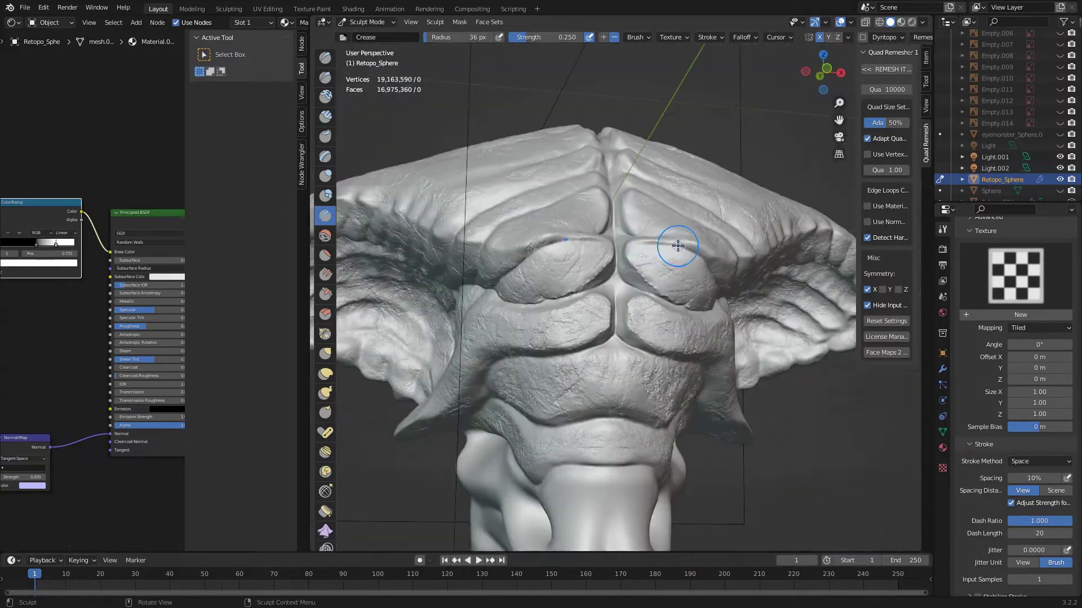
middle_drag(671, 248, 623, 225)
Alternate Draw Sharp and Crease brushes to cut chipped cracks along the crease between plates.
key(shift+x)
scroll(639, 309, up, 3)
scroll(659, 203, up, 3)
scroll(659, 203, down, 2)
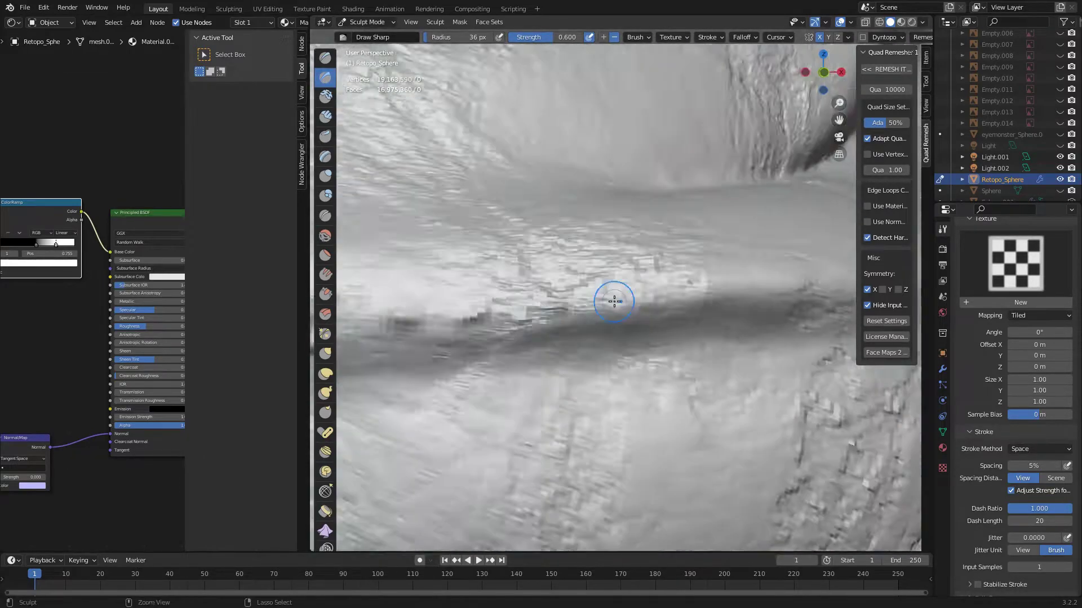
mouse_move(611, 299)
middle_down()
mouse_move(584, 270)
mouse_move(514, 269)
middle_up()
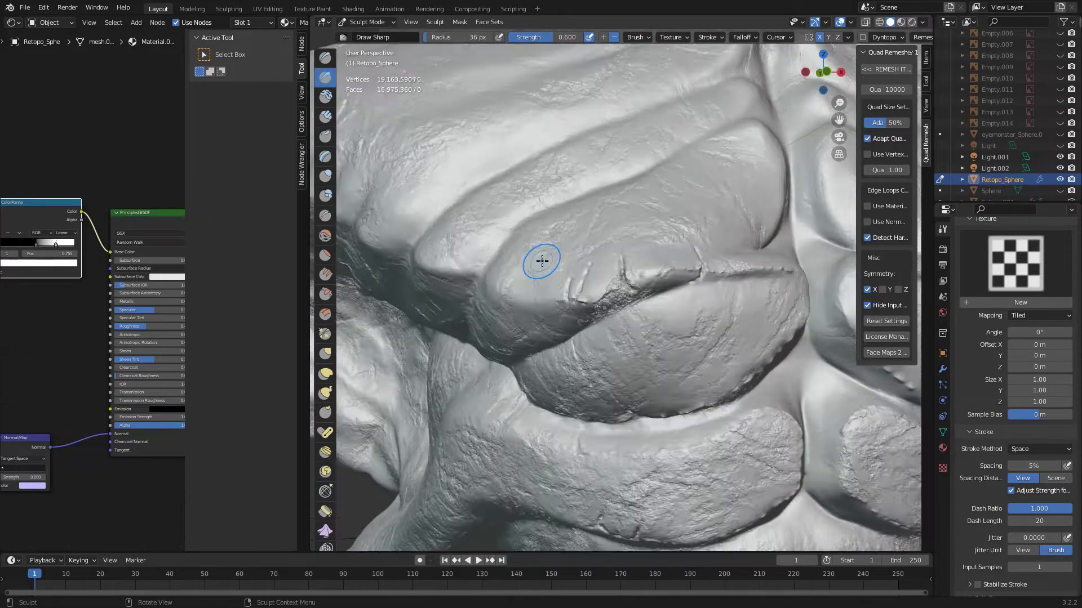
key(shift+c)
scroll(542, 260, up, 2)
mouse_move(542, 261)
middle_down()
mouse_move(656, 273)
mouse_move(587, 277)
middle_up()
key(shift+x)
scroll(595, 275, up, 2)
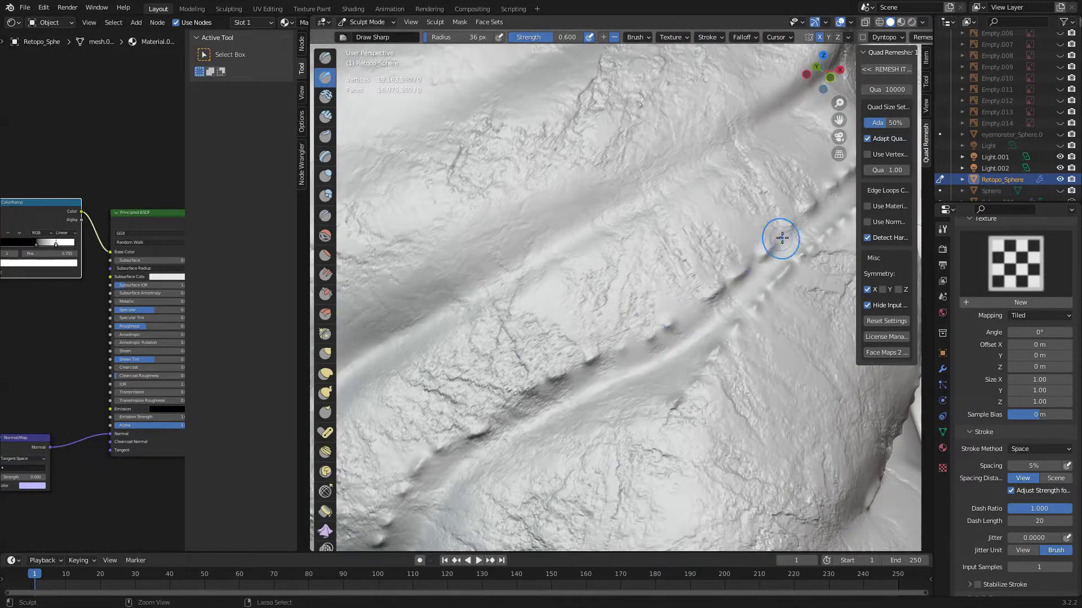
ctrl+middle_drag(782, 237, 703, 312)
key(shift+c)
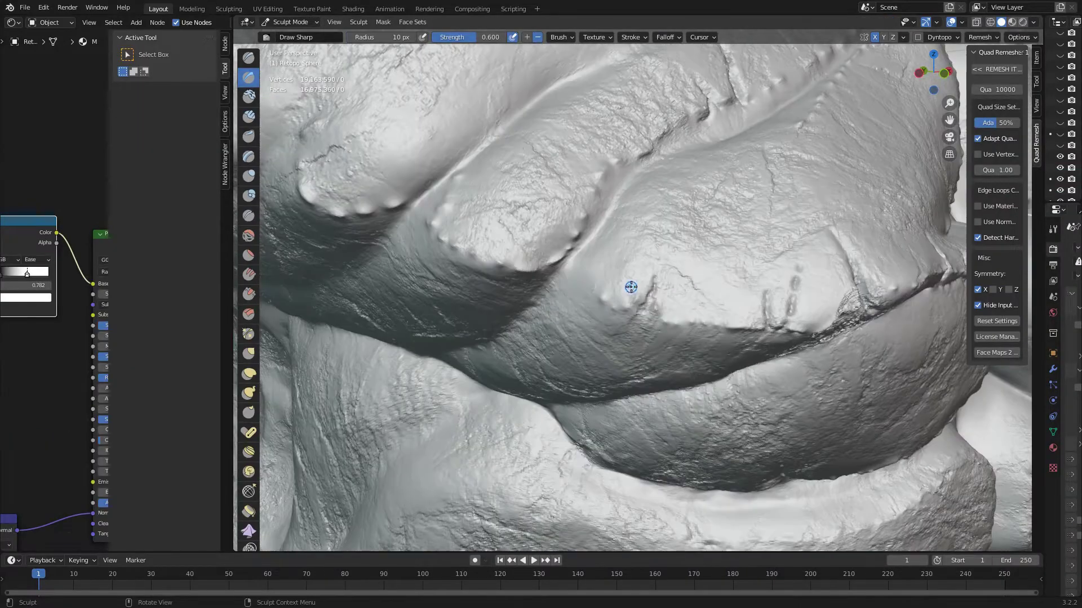
Set the brush radius to 20 px and carve fine grooves into the plate folds.
text(20)
key(Return)
middle_drag(651, 300, 574, 348)
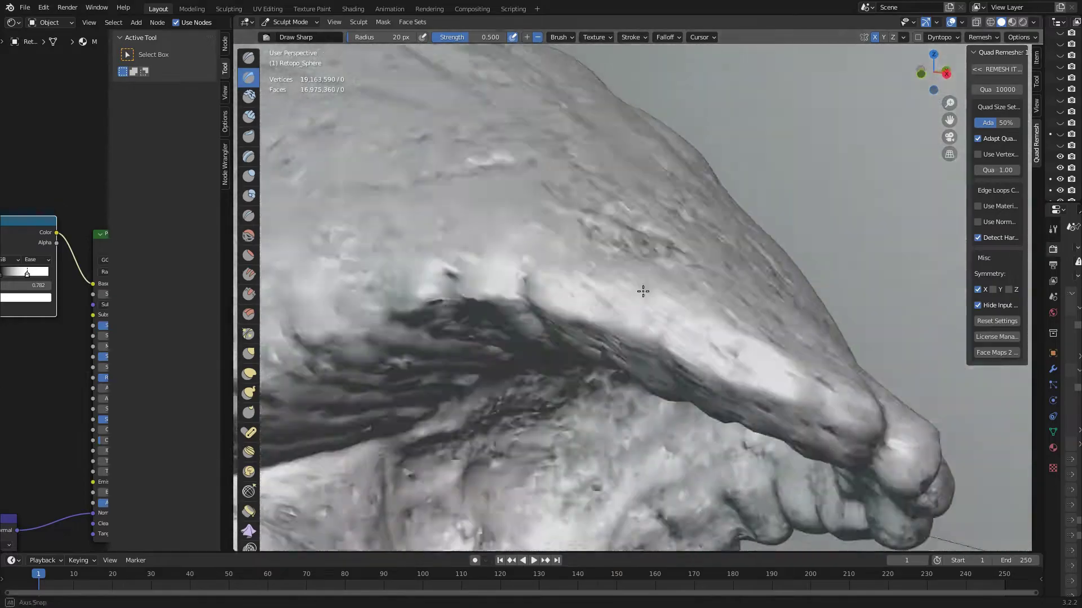
mouse_move(643, 292)
ctrl+middle_down()
mouse_move(672, 321)
mouse_move(446, 292)
ctrl+middle_up()
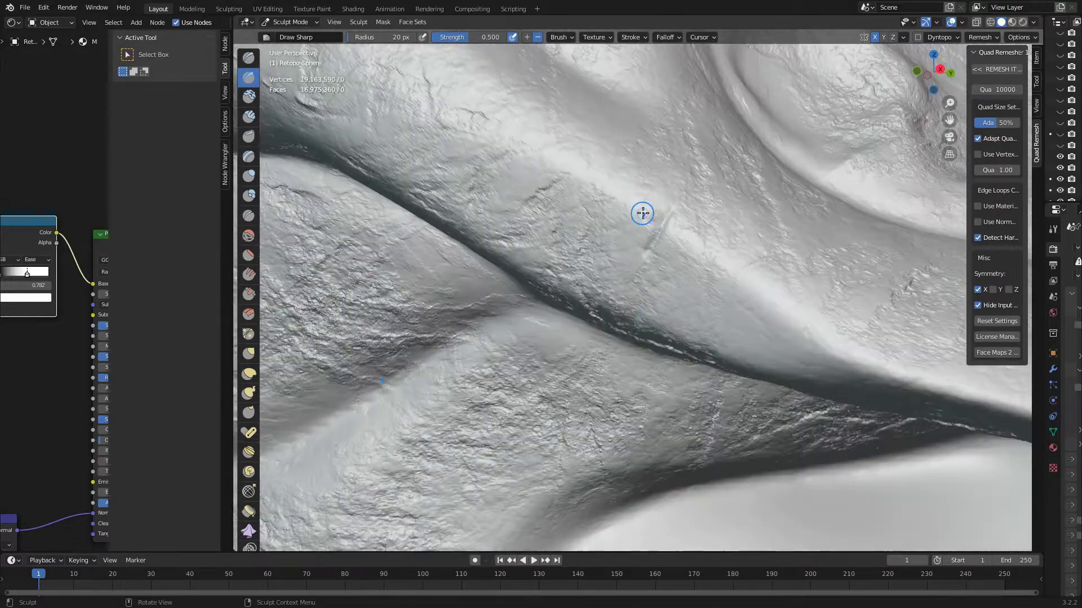
mouse_move(642, 214)
middle_down()
mouse_move(677, 276)
mouse_move(666, 326)
mouse_move(577, 190)
mouse_move(639, 390)
mouse_move(642, 282)
mouse_move(684, 180)
mouse_move(739, 241)
mouse_move(682, 337)
middle_up()
Stamp pitted Texture.006 detail at 0.700 strength over the ribbed folds with Draw and Draw Sharp.
scroll(701, 297, down, 2)
scroll(652, 236, up, 3)
key(x)
scroll(652, 236, down, 3)
scroll(738, 242, up, 6)
scroll(681, 337, down, 4)
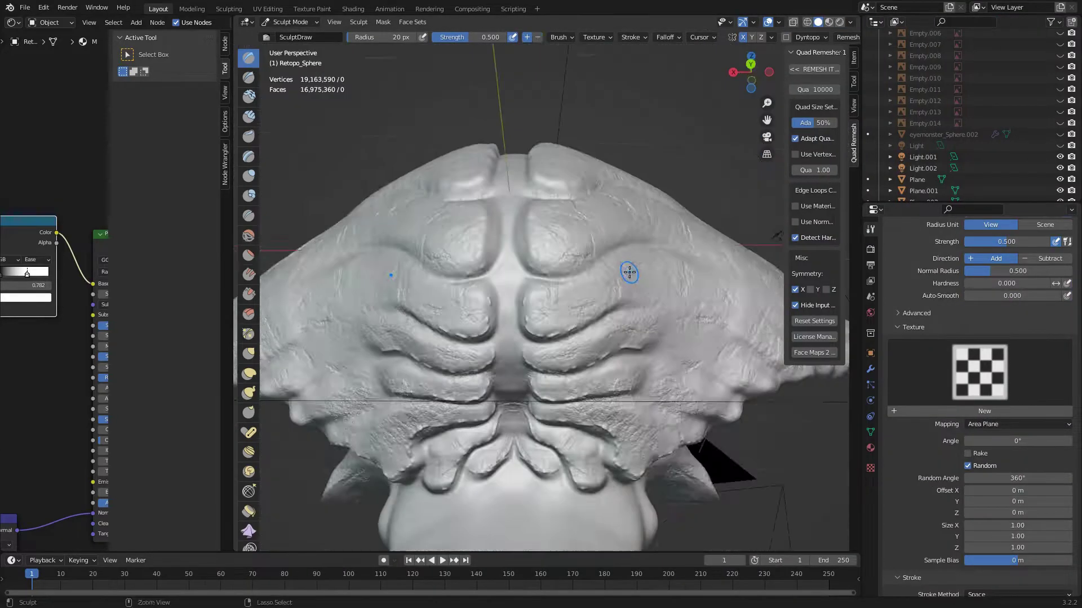
key(shift+x)
scroll(611, 304, up, 3)
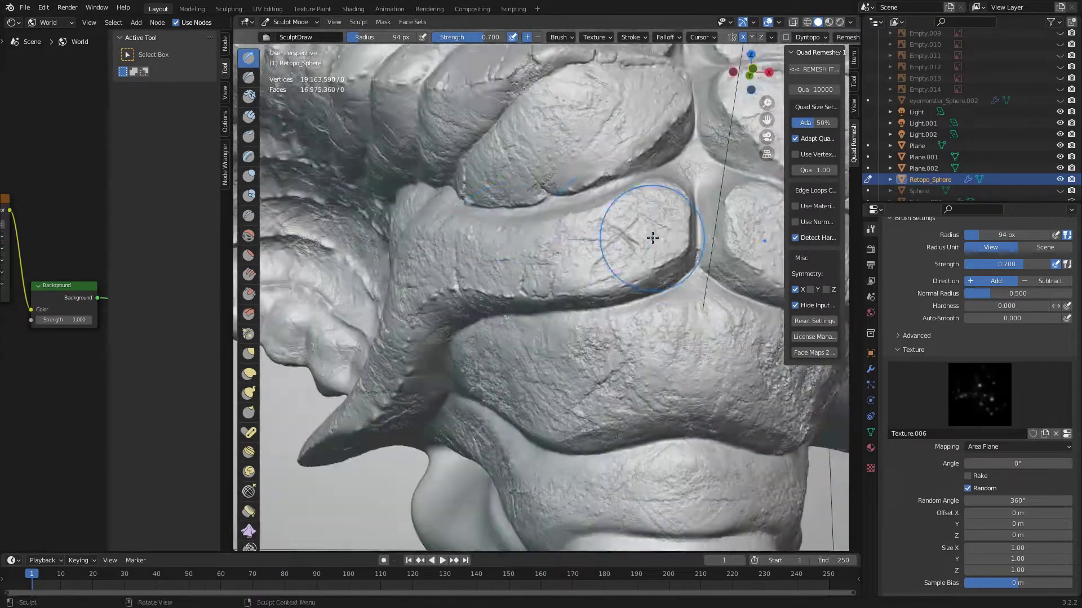
mouse_move(542, 221)
middle_down()
mouse_move(514, 362)
mouse_move(602, 317)
mouse_move(481, 234)
mouse_move(572, 183)
mouse_move(546, 242)
mouse_move(598, 276)
mouse_move(458, 399)
mouse_move(473, 299)
mouse_move(634, 311)
mouse_move(623, 270)
mouse_move(550, 295)
mouse_move(727, 264)
mouse_move(515, 379)
mouse_move(579, 277)
mouse_move(541, 309)
middle_up()
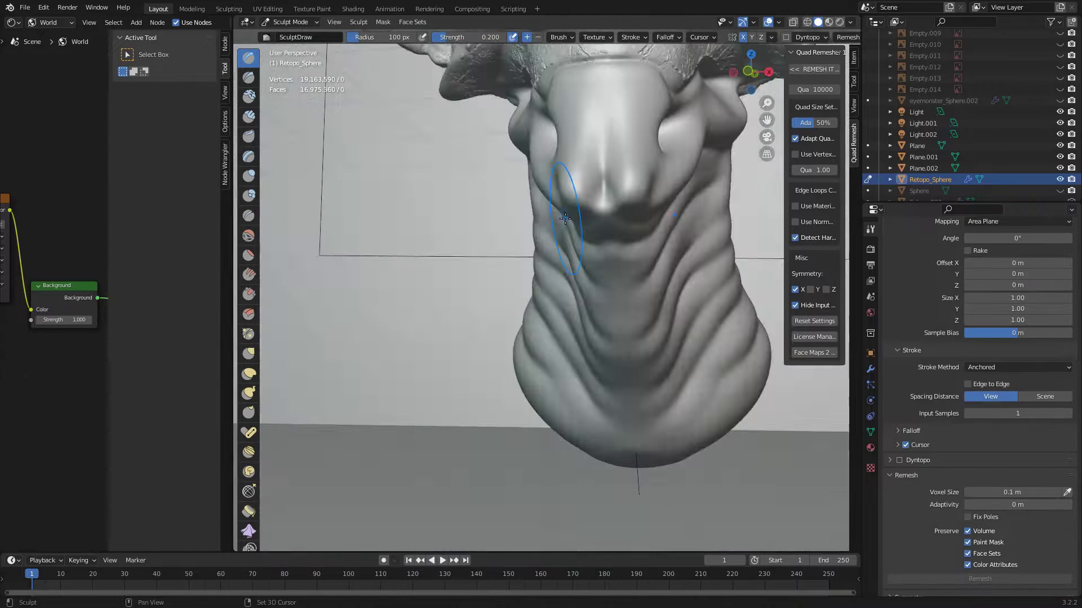
Orbit around the neck and nose to survey it from the side, front and above.
mouse_move(565, 218)
middle_down()
mouse_move(579, 289)
mouse_move(573, 280)
middle_up()
middle_drag(675, 330, 631, 315)
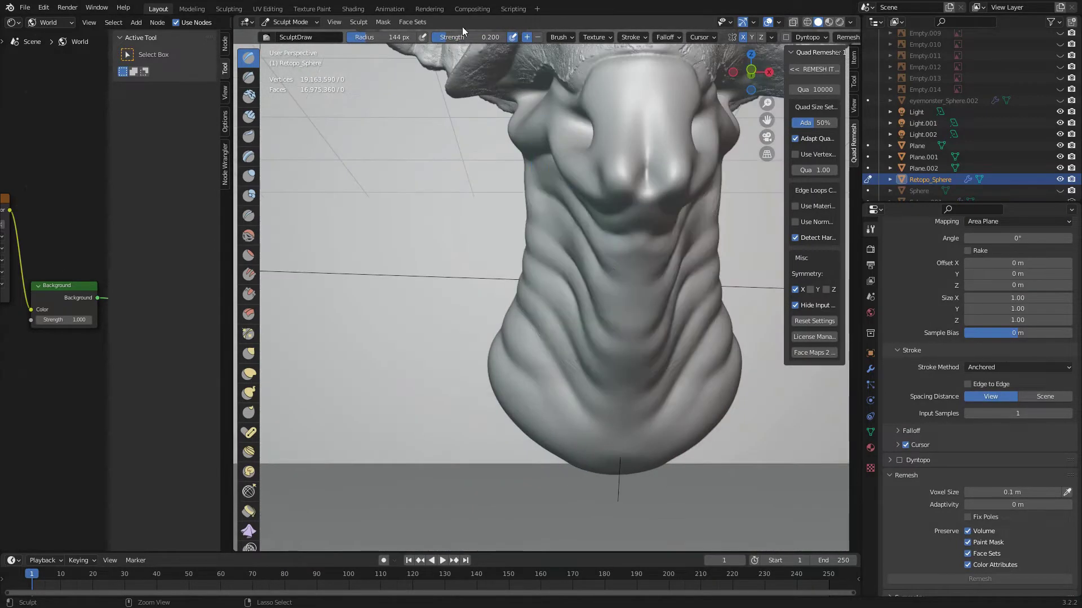
middle_drag(569, 224, 621, 264)
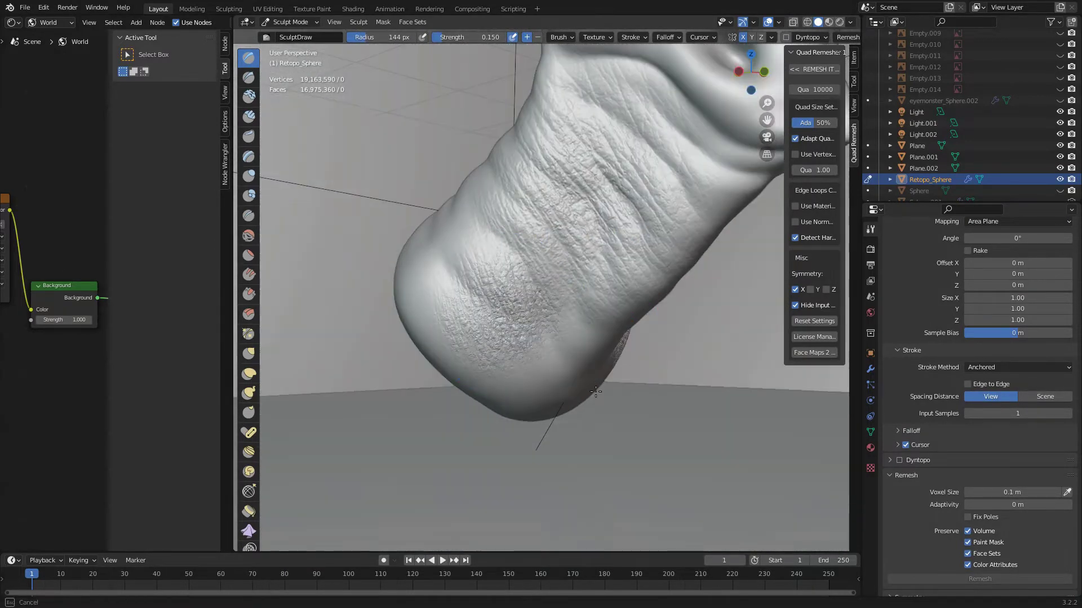
mouse_move(673, 312)
middle_down()
mouse_move(541, 266)
mouse_move(594, 283)
middle_up()
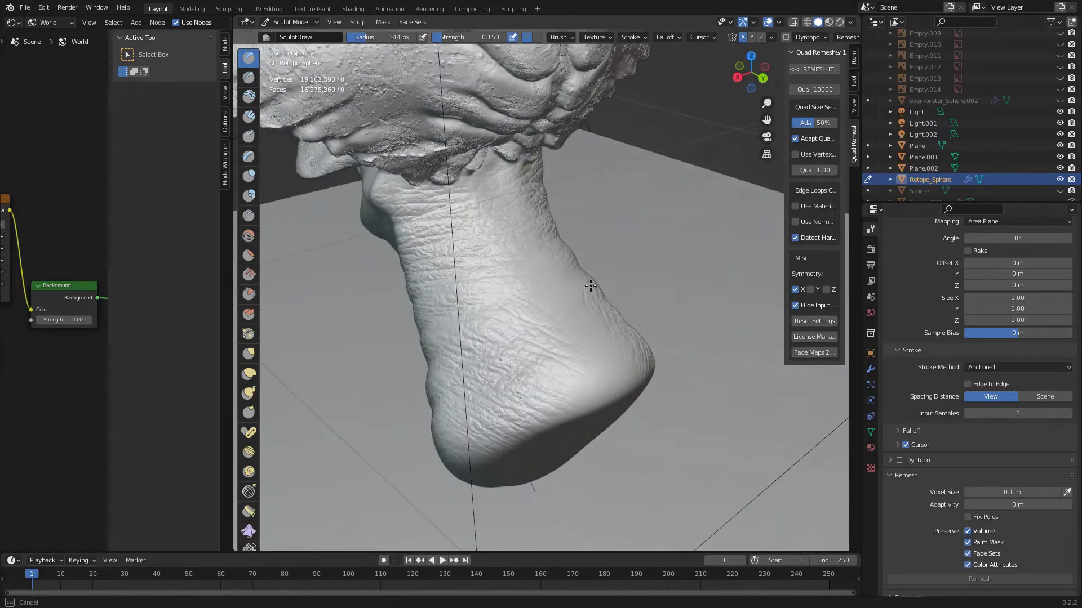
middle_drag(555, 150, 515, 270)
scroll(636, 277, up, 3)
middle_drag(700, 269, 650, 327)
middle_drag(553, 370, 508, 360)
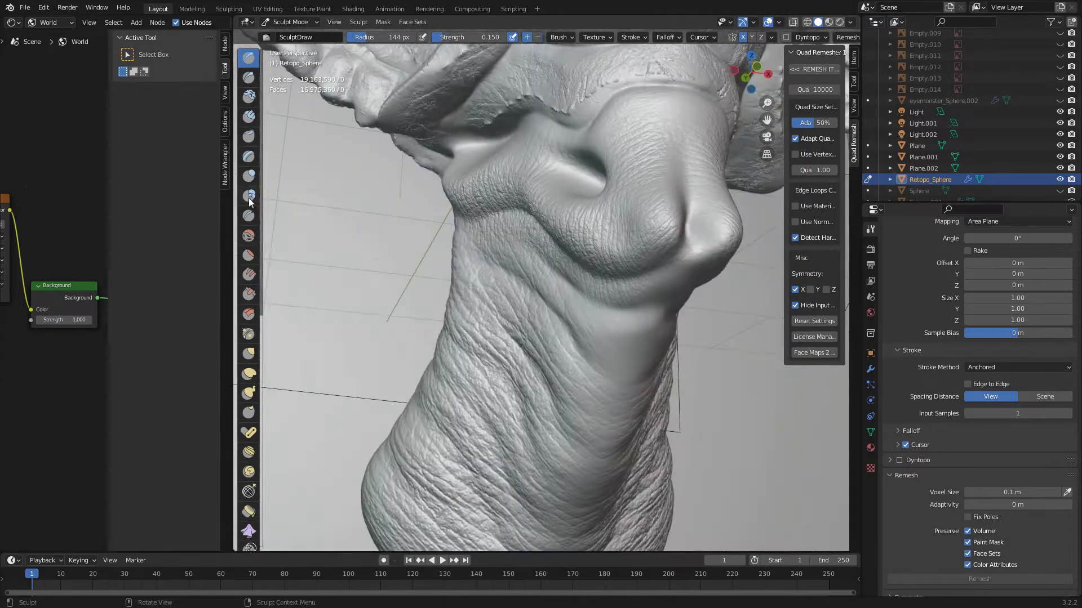
Sculpt fine wrinkles over the neck and bulbous neck base with the Crease brush.
key(shift+c)
mouse_move(541, 213)
middle_down()
mouse_move(645, 287)
mouse_move(614, 285)
mouse_move(572, 259)
mouse_move(606, 316)
mouse_move(549, 301)
mouse_move(596, 338)
mouse_move(565, 323)
mouse_move(704, 270)
mouse_move(694, 302)
middle_up()
mouse_move(707, 250)
middle_down()
mouse_move(564, 254)
mouse_move(507, 241)
mouse_move(611, 177)
mouse_move(608, 239)
mouse_move(567, 277)
mouse_move(574, 321)
mouse_move(561, 344)
middle_up()
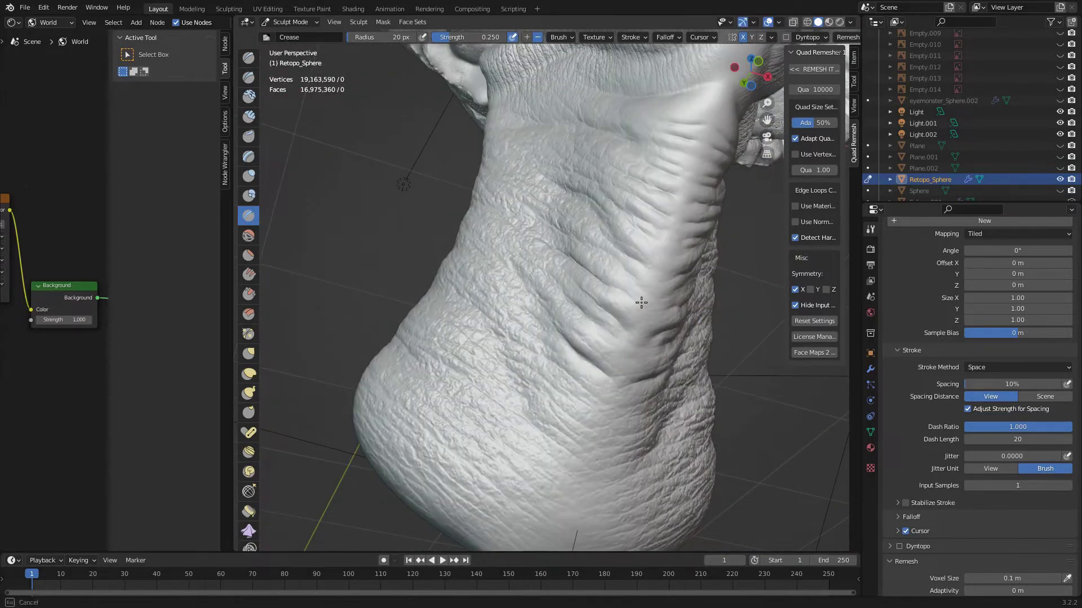
mouse_move(641, 303)
middle_down()
mouse_move(612, 225)
mouse_move(614, 290)
middle_up()
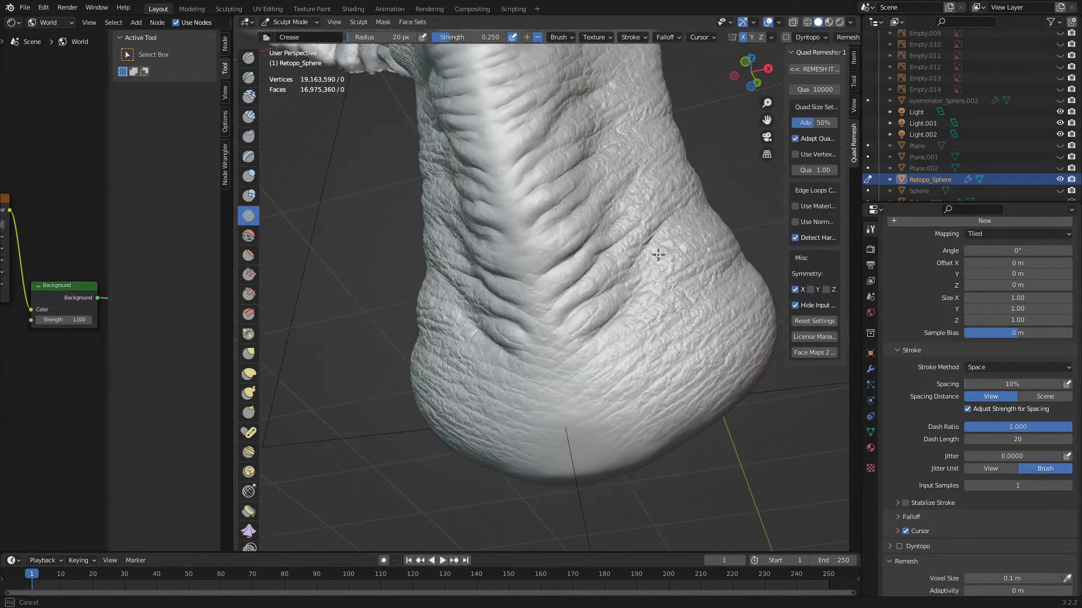
middle_drag(658, 255, 570, 340)
mouse_move(507, 287)
middle_down()
mouse_move(613, 343)
mouse_move(653, 271)
middle_up()
mouse_move(692, 213)
middle_down()
mouse_move(622, 253)
mouse_move(496, 234)
mouse_move(663, 289)
mouse_move(647, 242)
mouse_move(527, 207)
mouse_move(510, 314)
mouse_move(444, 281)
mouse_move(689, 310)
middle_up()
scroll(495, 234, up, 3)
scroll(520, 203, up, 2)
mouse_move(610, 375)
middle_down()
mouse_move(623, 270)
mouse_move(572, 321)
mouse_move(536, 204)
middle_up()
mouse_move(500, 244)
middle_down()
mouse_move(551, 125)
mouse_move(492, 222)
mouse_move(524, 265)
middle_up()
With the Draw brush set to Space stroke method, add crease bumps along the chest centre line.
key(x)
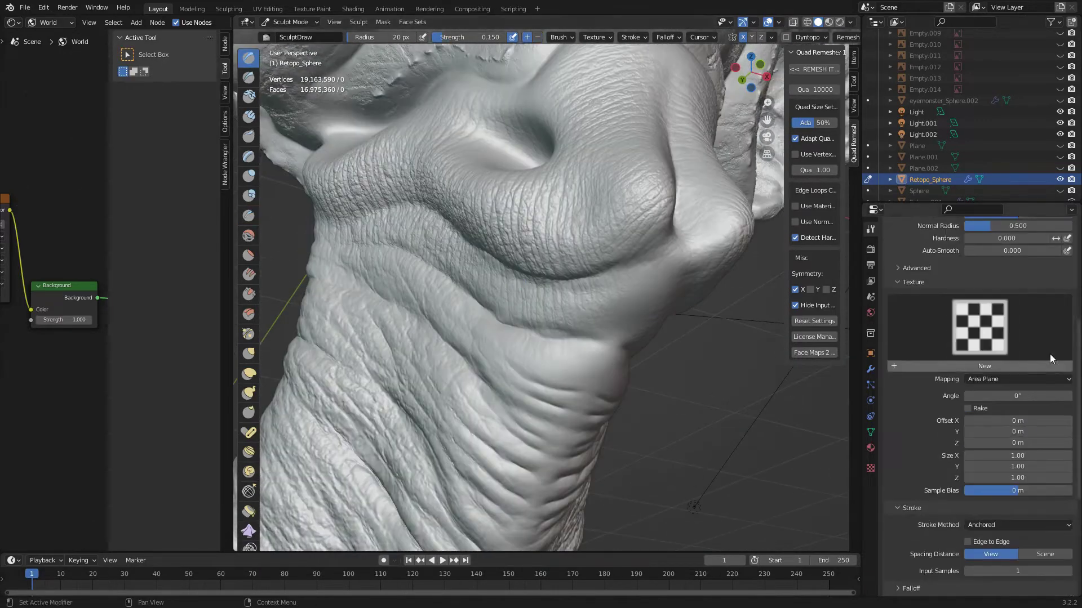
scroll(543, 289, up, 3)
click(1018, 367)
click(985, 406)
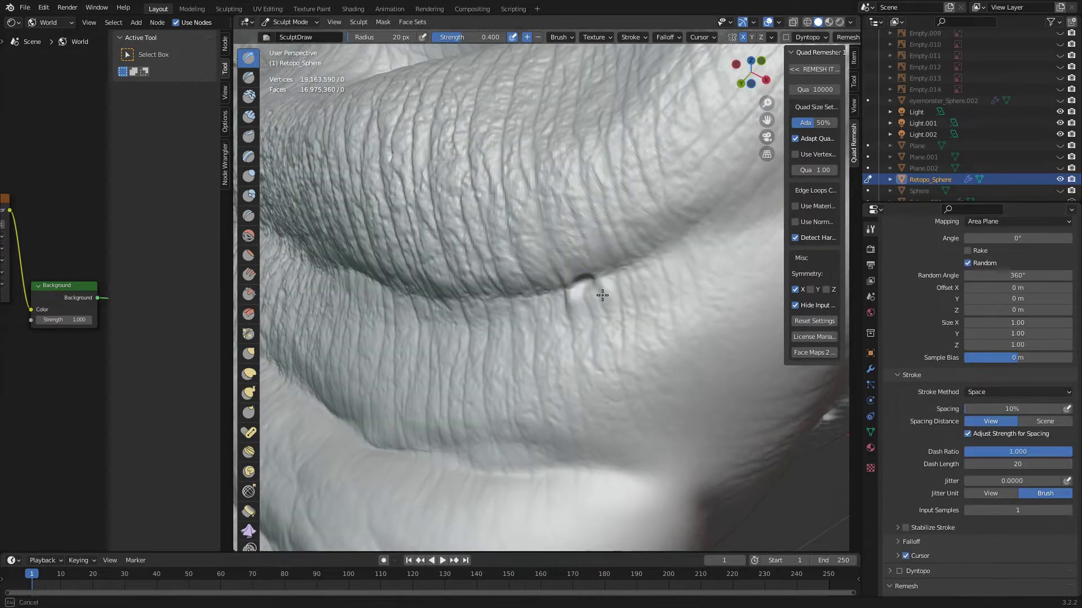
mouse_move(599, 289)
middle_down()
mouse_move(582, 314)
mouse_move(605, 275)
mouse_move(670, 316)
middle_up()
scroll(614, 282, down, 4)
scroll(653, 305, up, 4)
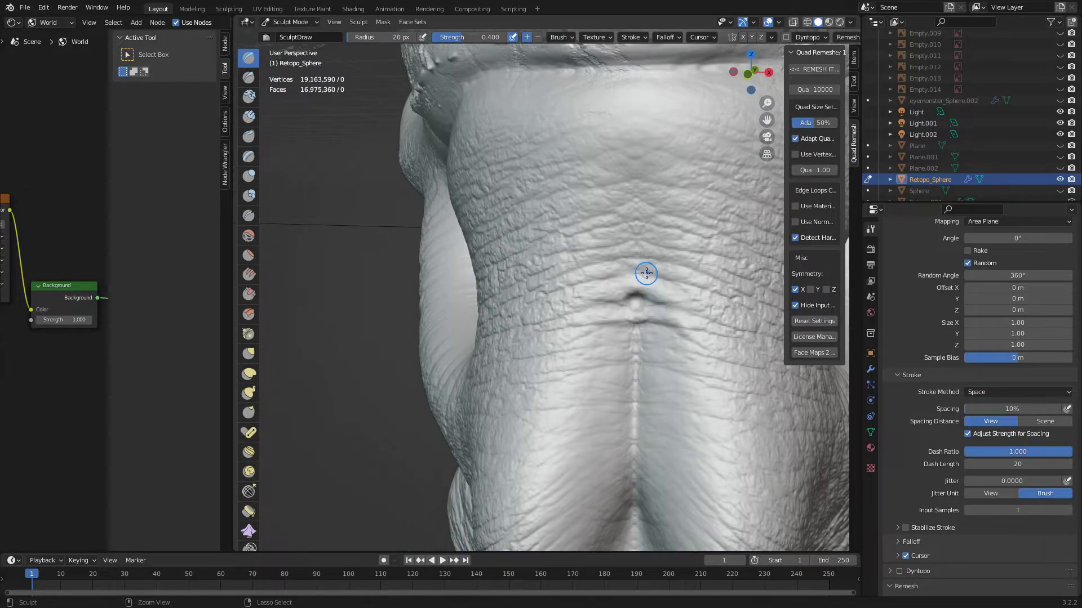
drag(636, 296, 618, 338)
mouse_move(618, 338)
middle_down()
mouse_move(632, 218)
mouse_move(576, 226)
mouse_move(531, 197)
mouse_move(609, 176)
mouse_move(564, 304)
middle_up()
Alternate Crease and Draw brushes to crease the folds around the mouth.
scroll(633, 249, down, 3)
scroll(633, 248, up, 3)
scroll(576, 225, down, 4)
key(shift+c)
scroll(563, 214, up, 4)
key(x)
scroll(669, 253, down, 3)
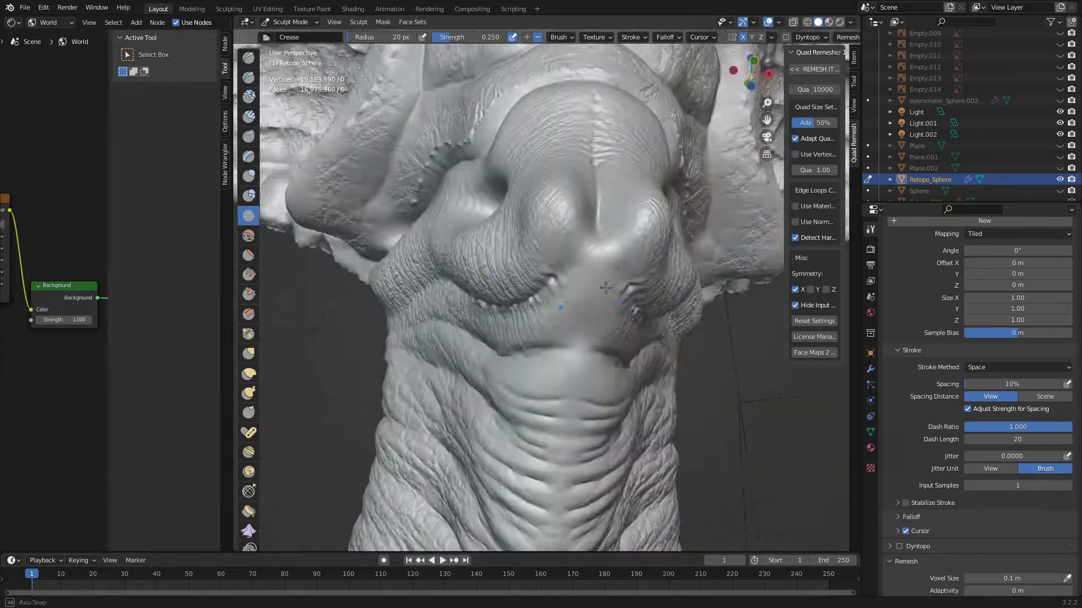
scroll(542, 238, up, 4)
middle_drag(542, 238, 633, 244)
key(shift+c)
scroll(633, 244, down, 4)
scroll(645, 185, up, 4)
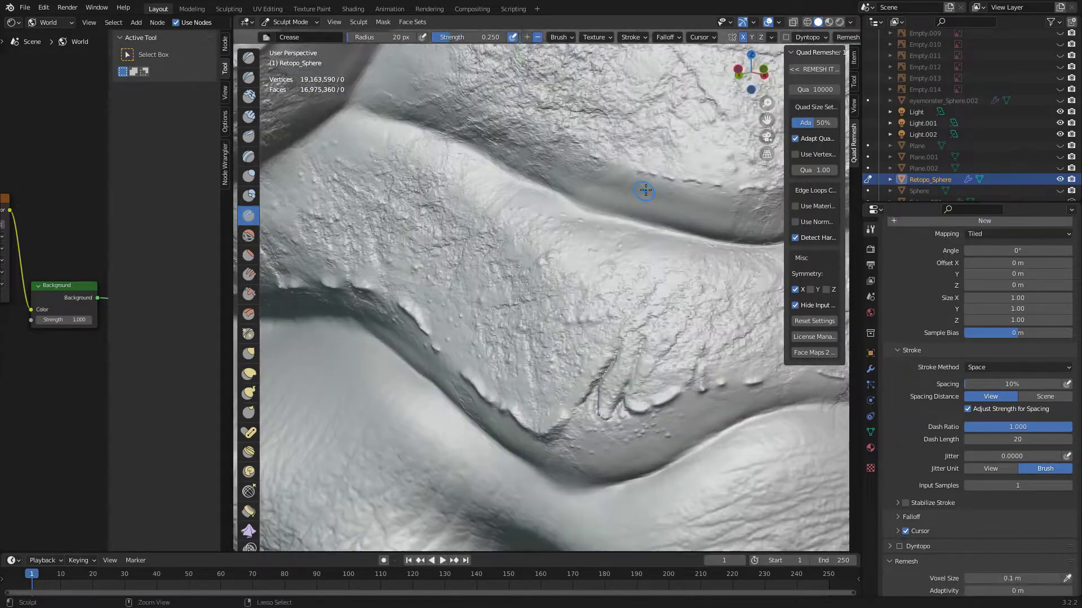
middle_drag(645, 186, 587, 170)
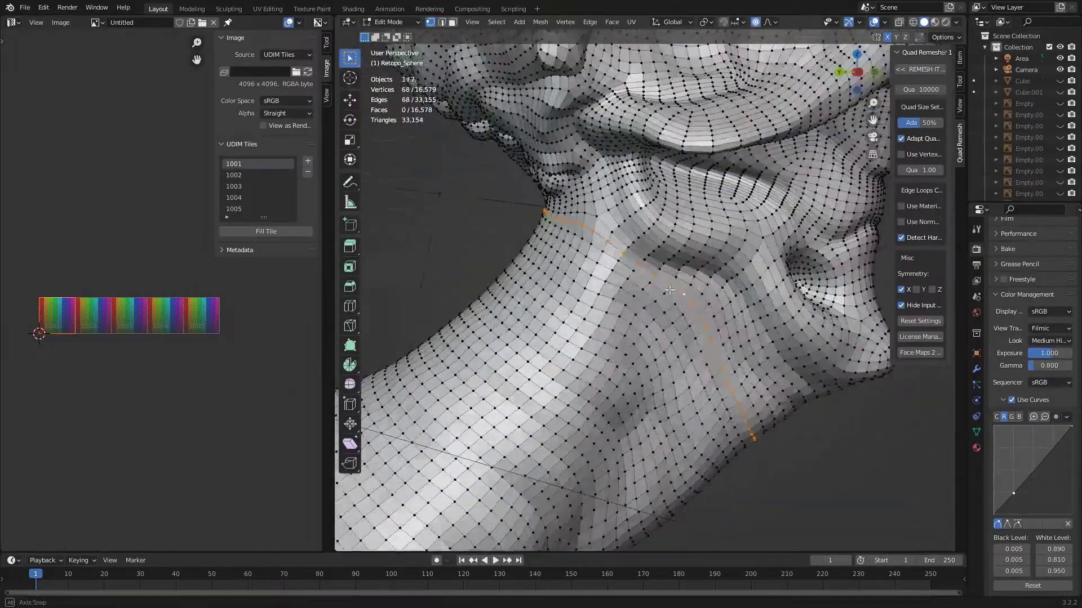
Do an initial unwrap of the whole head mesh.
scroll(628, 400, down, 4)
middle_drag(586, 315, 629, 399)
key(a)
key(u)
key(Return)
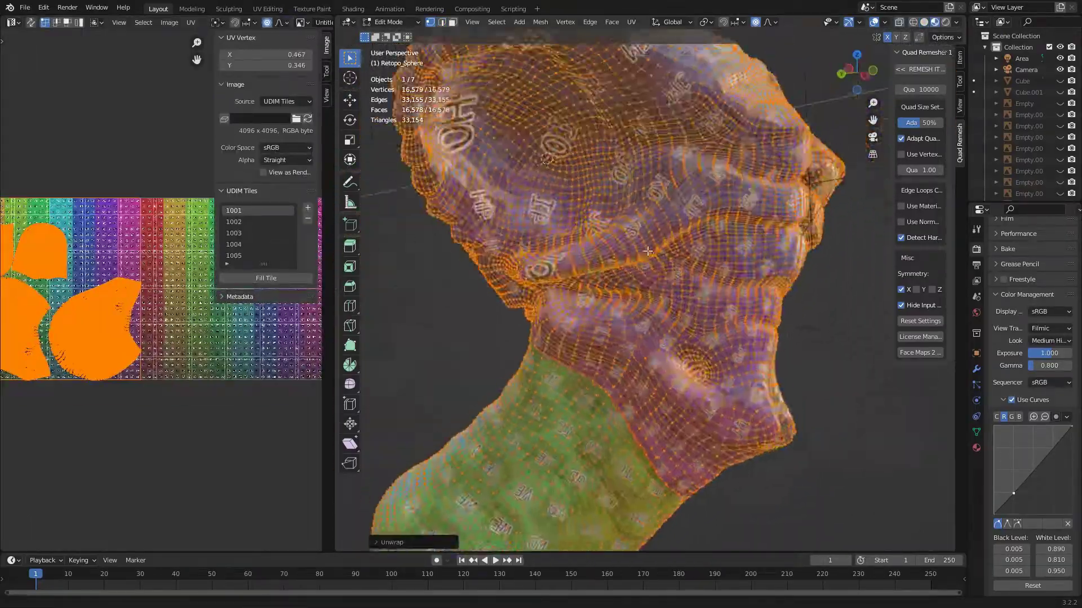
Select edge loops and edge paths on the head for seams.
mouse_move(597, 320)
middle_down()
mouse_move(648, 316)
mouse_move(520, 186)
mouse_move(566, 312)
mouse_move(587, 280)
mouse_move(618, 275)
middle_up()
alt+click(699, 313)
scroll(699, 313, down, 3)
scroll(699, 313, up, 5)
alt+click(566, 312)
scroll(567, 311, up, 5)
scroll(566, 312, down, 5)
key(c)
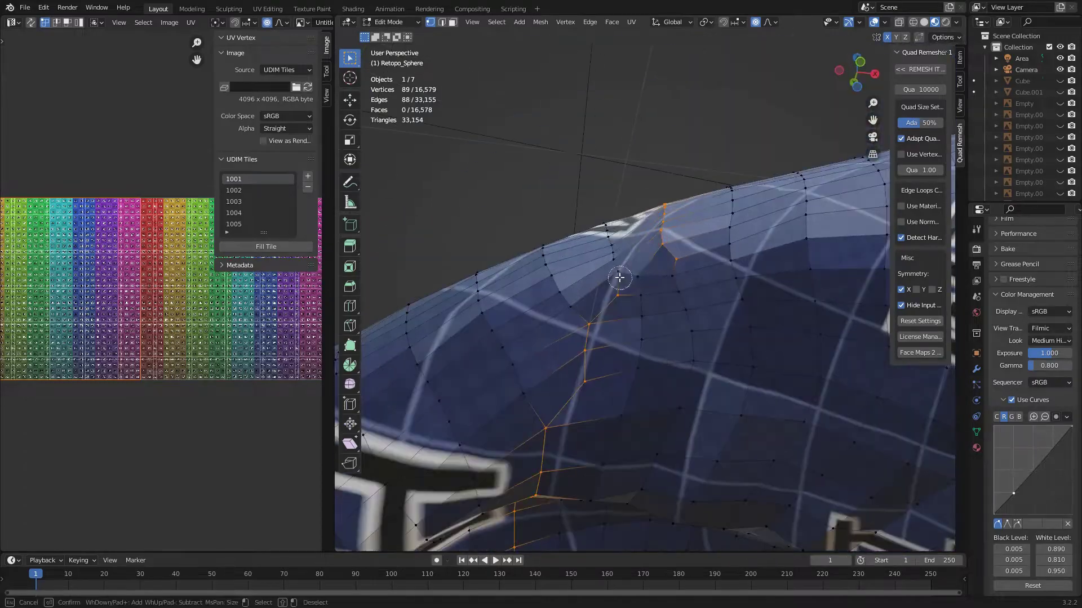
key(Escape)
scroll(620, 177, down, 5)
Extend the seam path over the top of the head and bring up the edge context menu.
mouse_move(621, 176)
middle_down()
mouse_move(525, 252)
mouse_move(586, 258)
middle_up()
scroll(525, 252, up, 5)
alt+click(525, 251)
key(alt+a)
scroll(586, 258, up, 4)
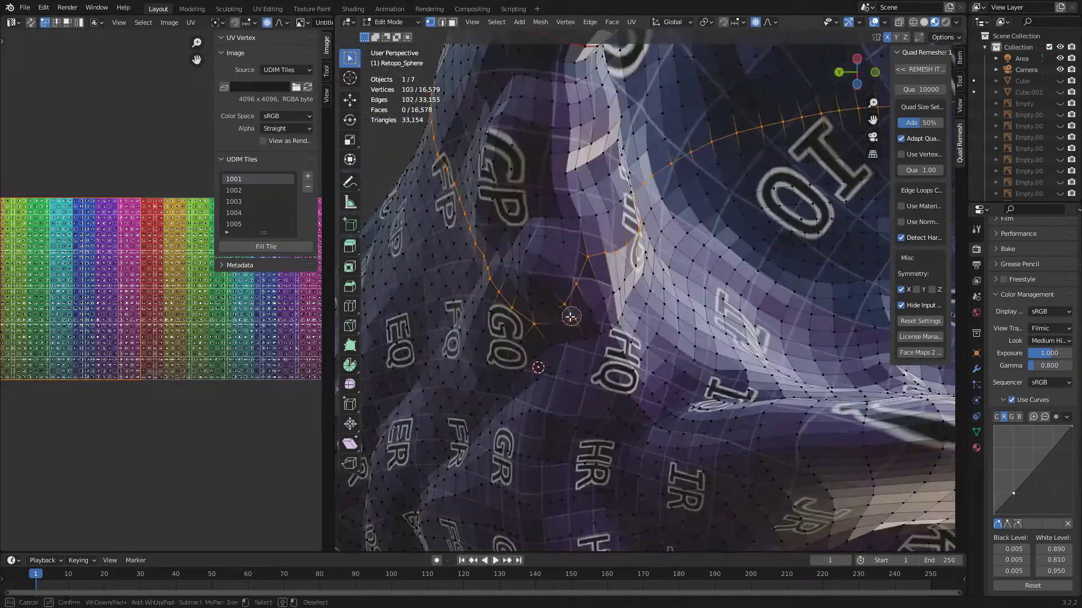
scroll(586, 257, down, 4)
right_click(586, 257)
Toggle see-through wireframe and brush-select vertices through the head.
key(Escape)
key(shift+z)
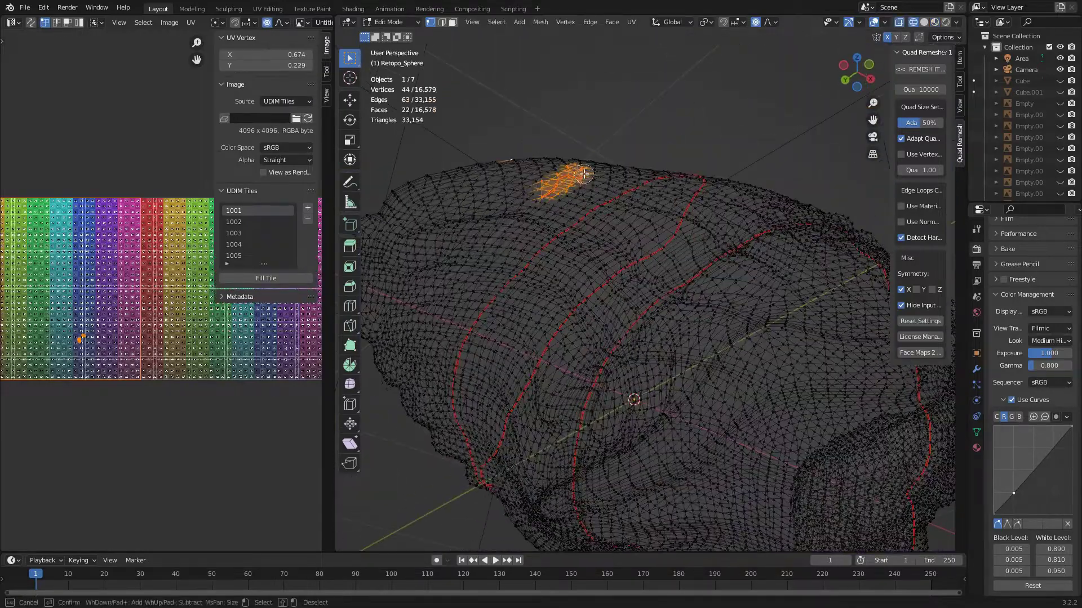
mouse_move(586, 258)
middle_down()
mouse_move(610, 115)
mouse_move(628, 318)
middle_up()
key(shift+z)
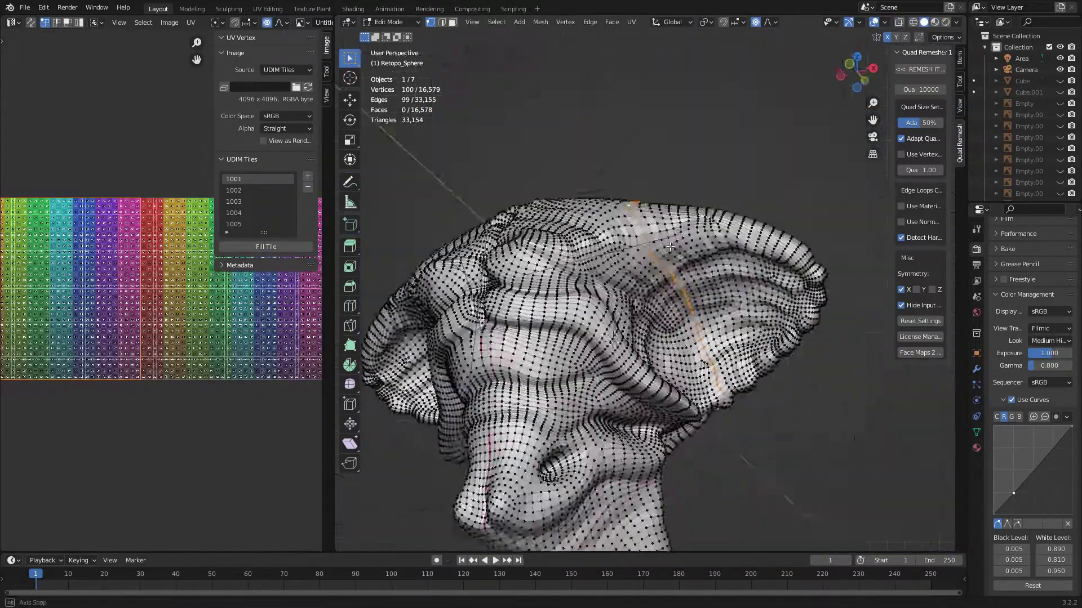
scroll(628, 317, up, 5)
key(c)
drag(608, 298, 628, 317)
key(Escape)
key(shift+z)
mouse_move(651, 365)
middle_down()
mouse_move(612, 231)
mouse_move(698, 238)
mouse_move(582, 377)
middle_up()
Re-unwrap the whole head mesh, then undo that unwrap.
key(a)
key(u)
key(Return)
key(ctrl+z)
key(ctrl+z)
Brush more vertices into the selection and unwrap the mesh with the new seams.
scroll(647, 310, up, 5)
key(c)
key(Escape)
key(a)
key(u)
key(Return)
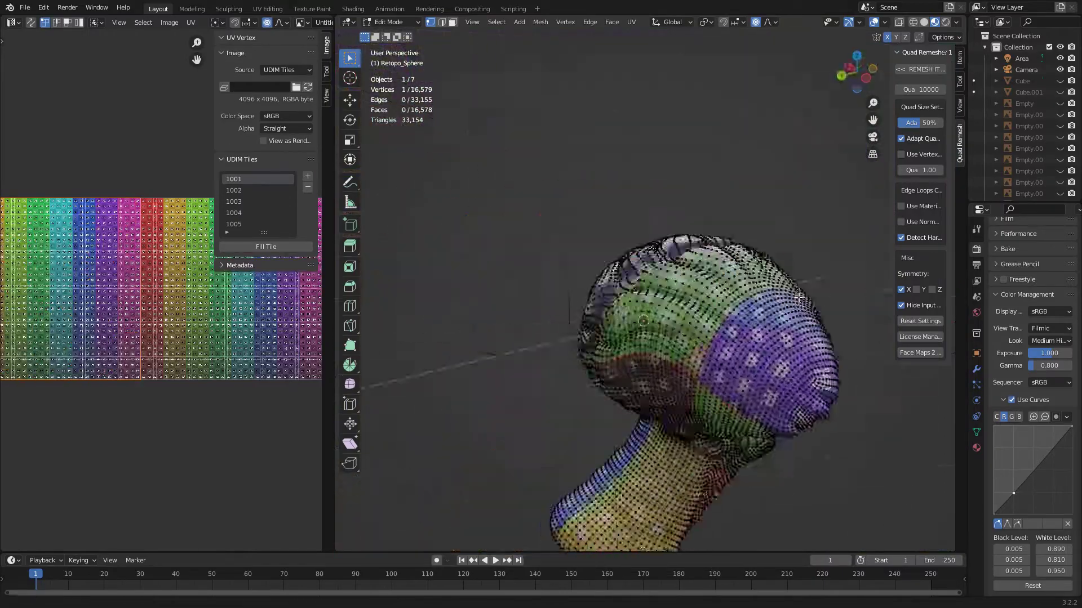
Select the whole head mesh and unwrap it into UV islands.
scroll(733, 251, up, 5)
mouse_move(679, 184)
middle_down()
mouse_move(733, 251)
mouse_move(620, 253)
middle_up()
scroll(732, 251, down, 5)
key(a)
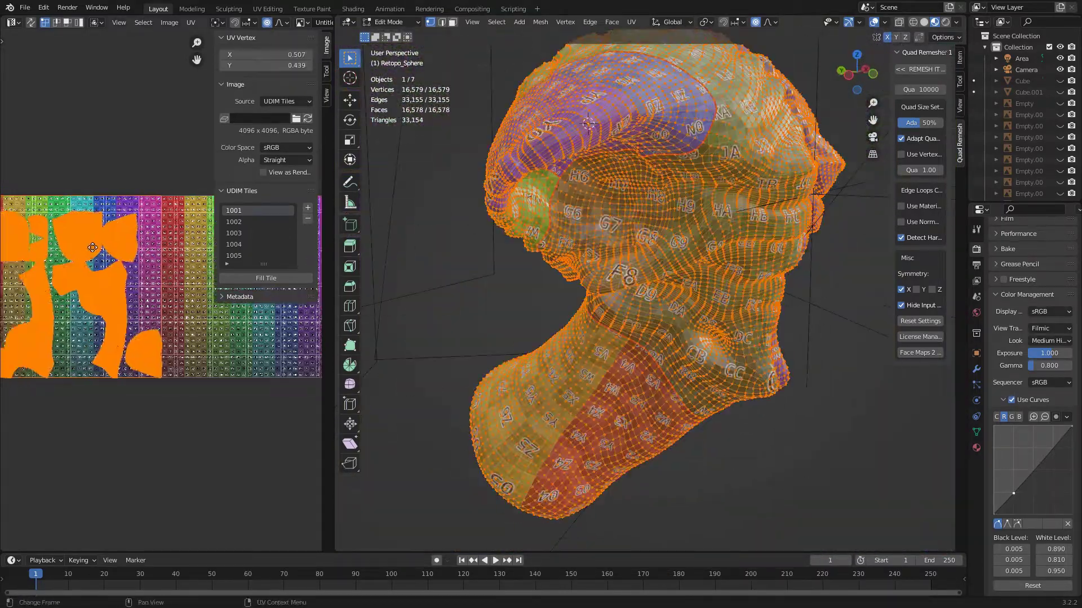
scroll(130, 308, up, 2)
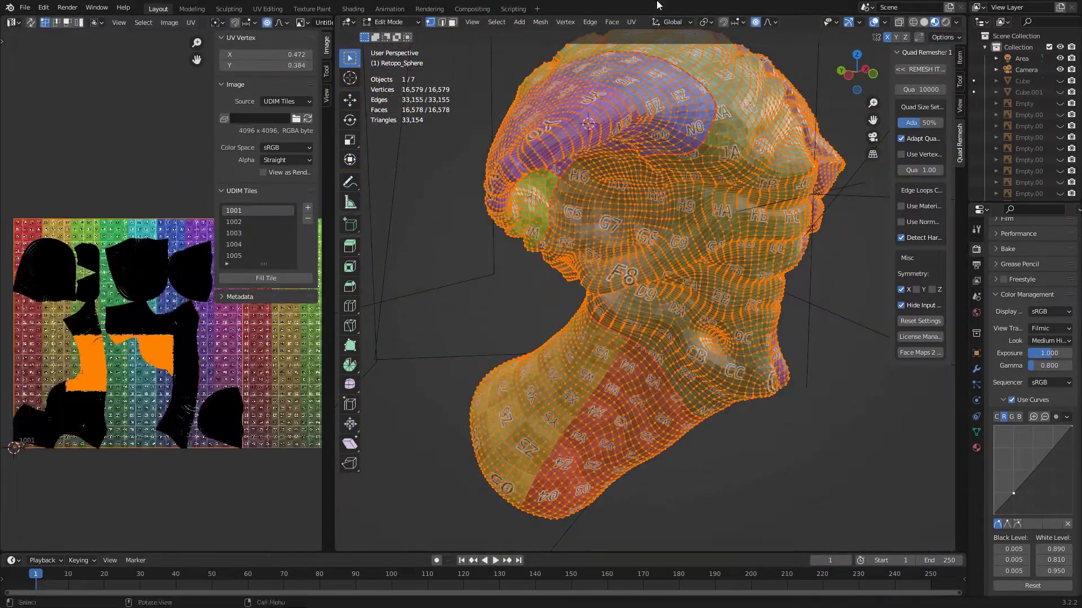
key(u)
key(Return)
Move and shrink the UV islands, dropping them into separate UDIM tiles.
key(g)
scroll(169, 339, down, 2)
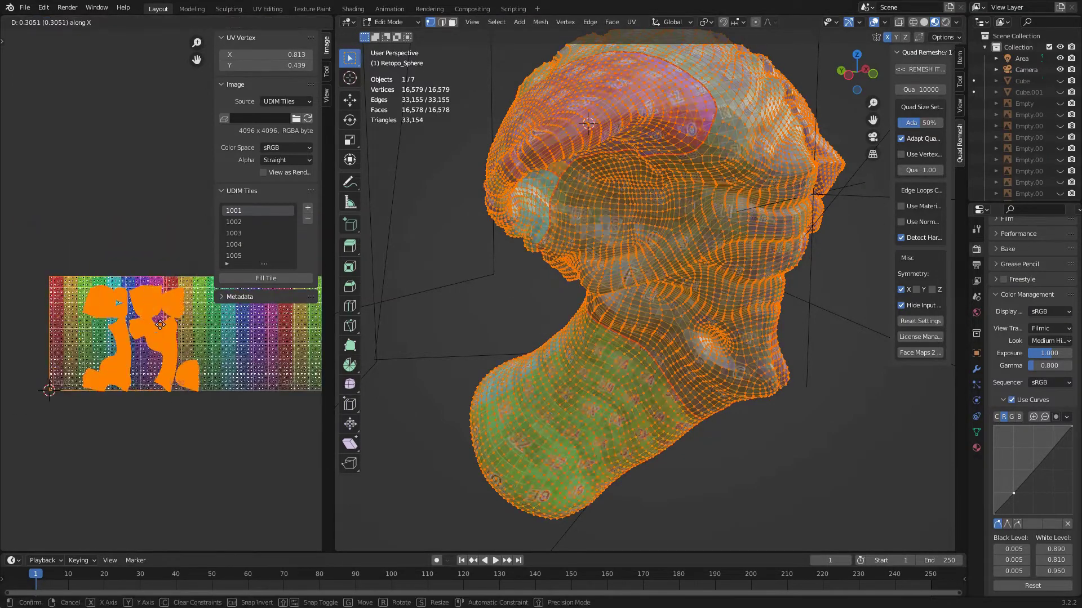
click(190, 331)
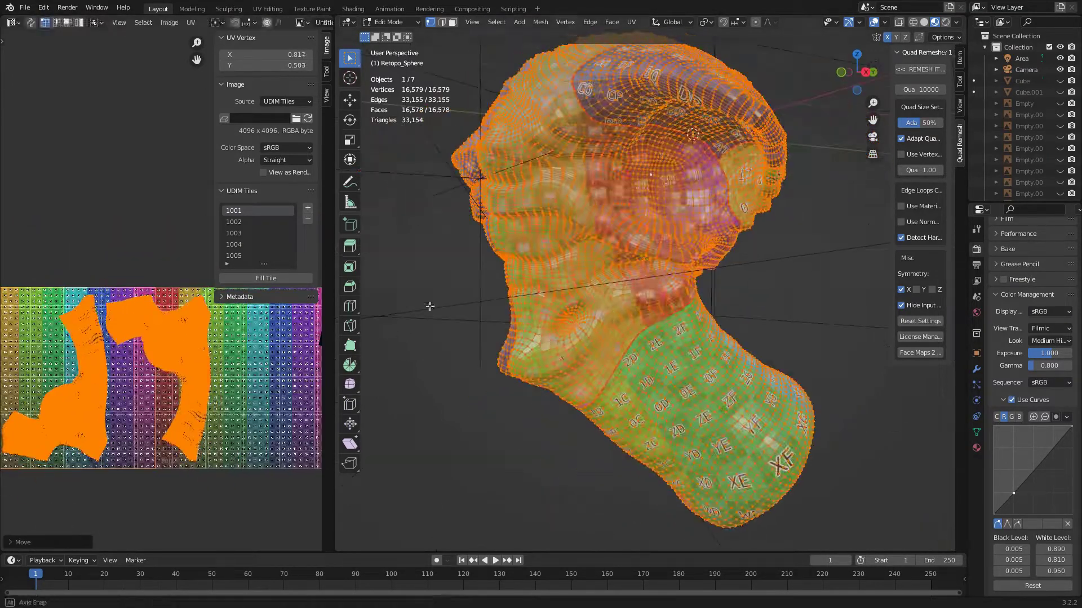
key(s)
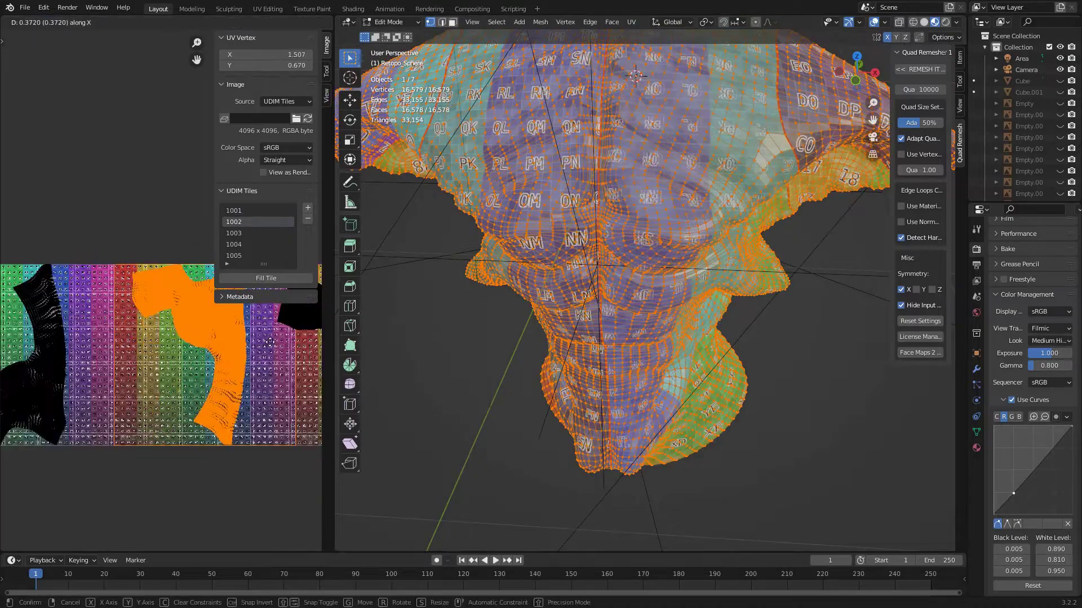
click(180, 339)
scroll(84, 349, up, 2)
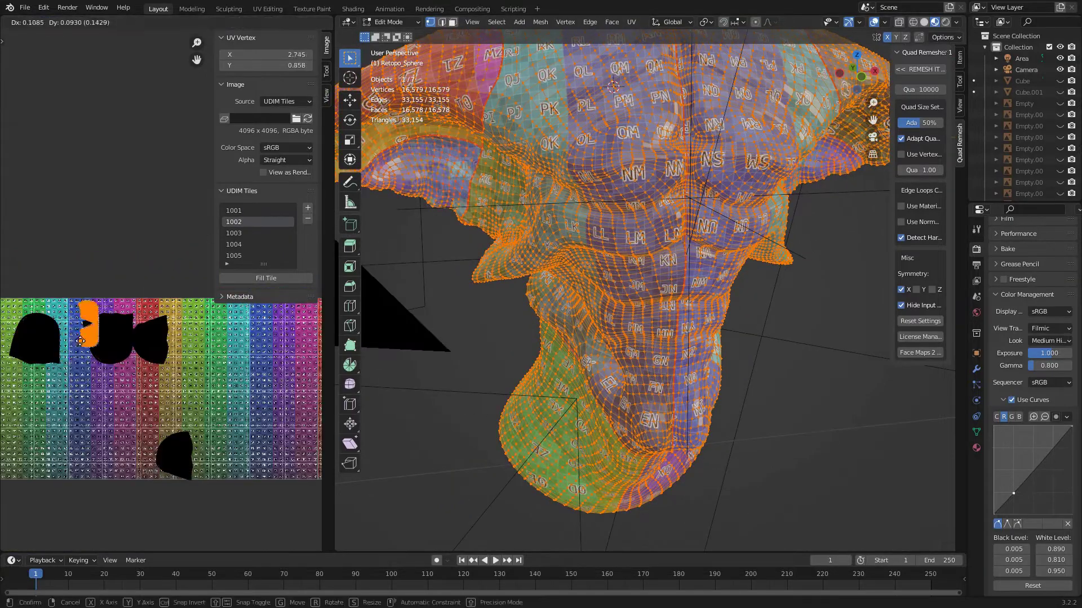
key(g)
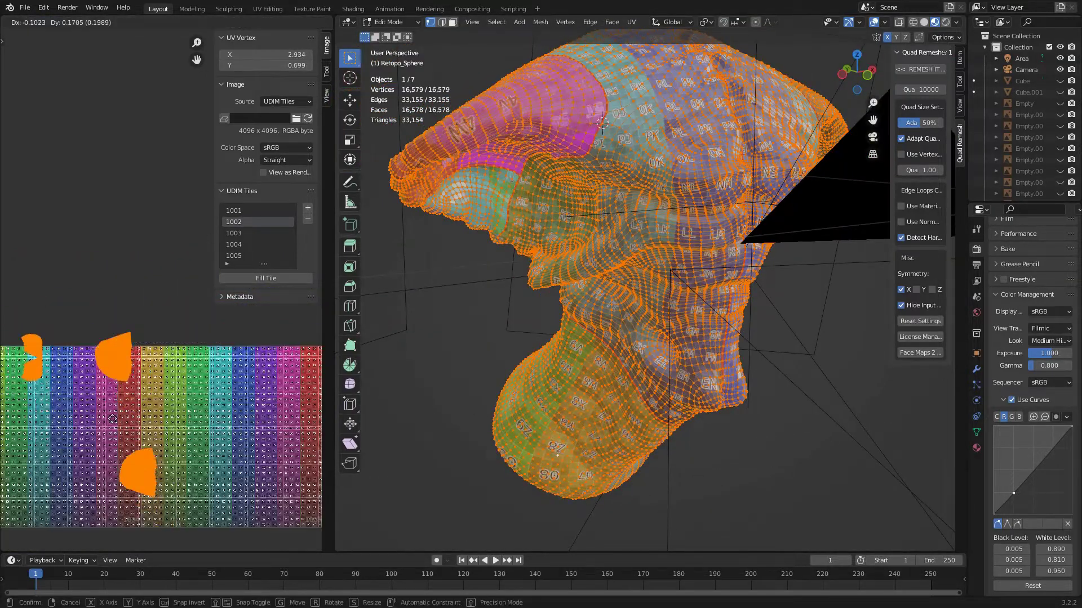
click(205, 343)
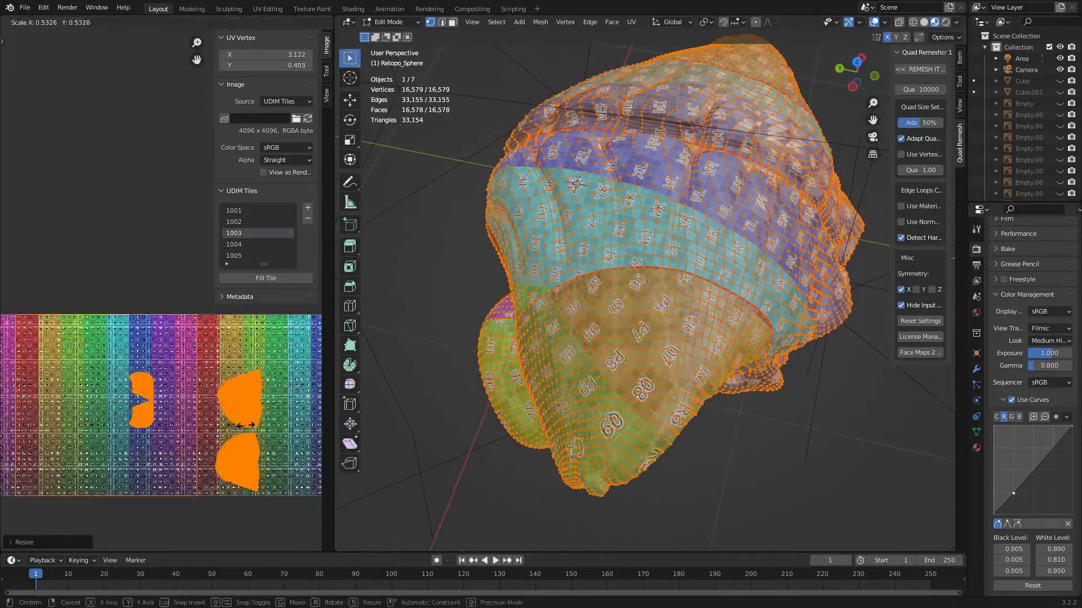
scroll(177, 373, up, 2)
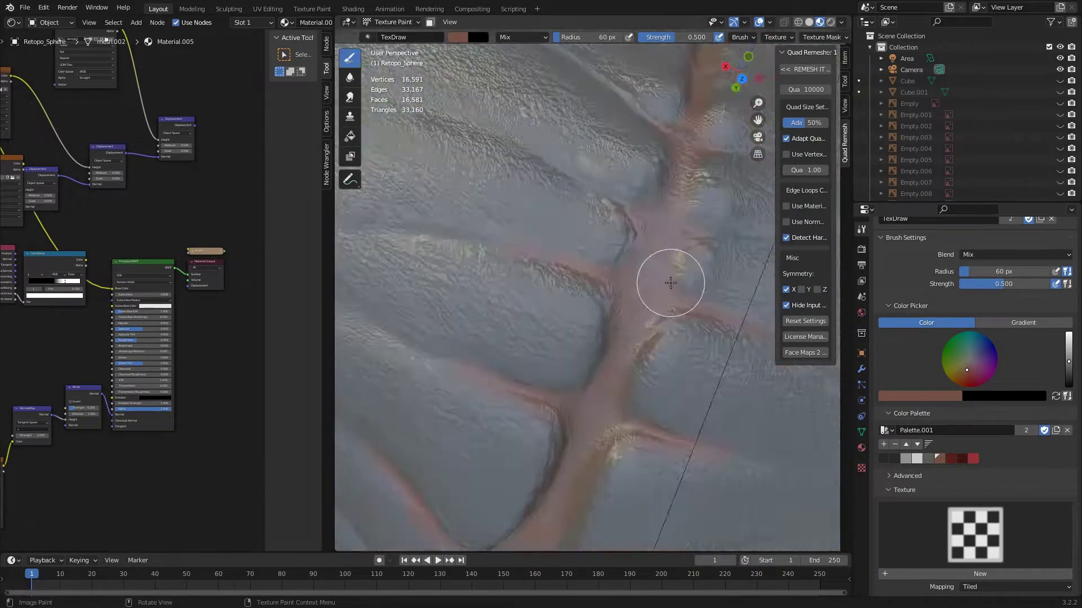
Orbit around the head to inspect the painted creases and chest seam.
middle_drag(670, 283, 681, 334)
middle_drag(636, 272, 595, 350)
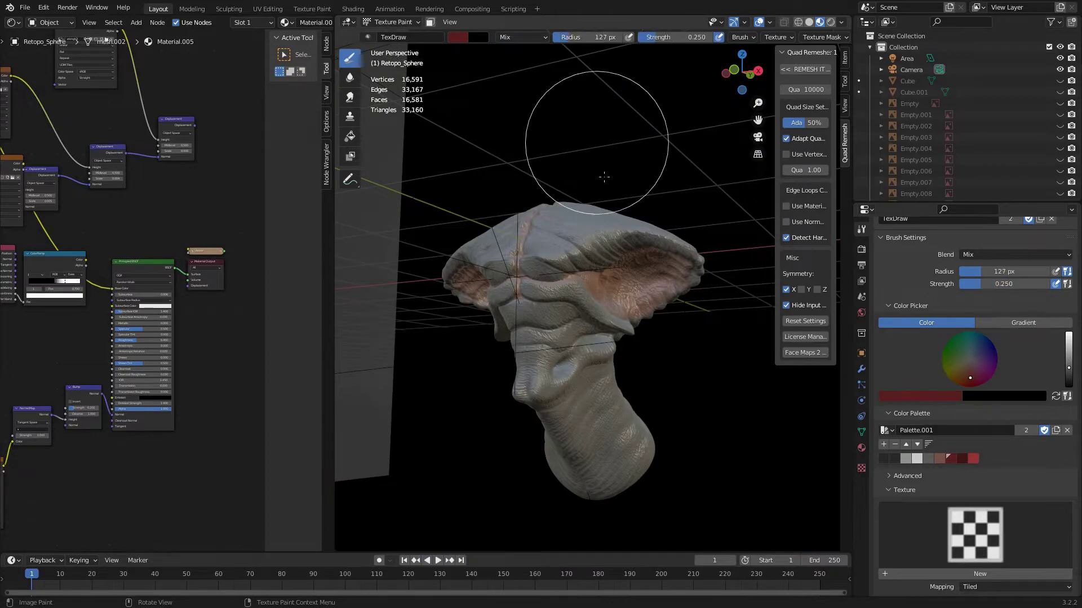
scroll(604, 177, up, 6)
middle_drag(587, 364, 563, 315)
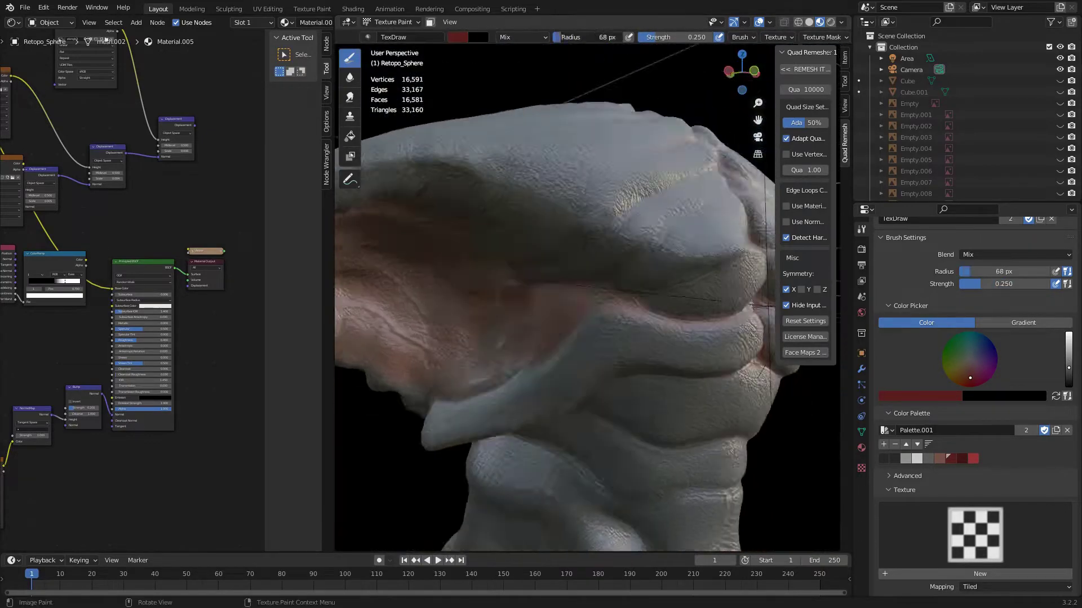
scroll(601, 352, down, 5)
scroll(546, 391, up, 5)
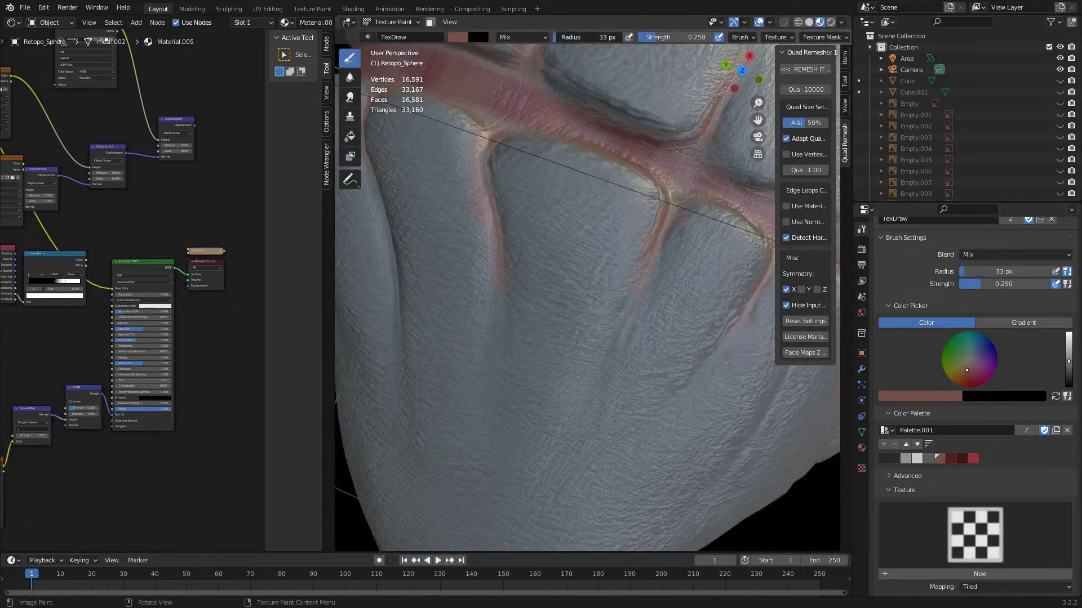
middle_drag(441, 359, 523, 328)
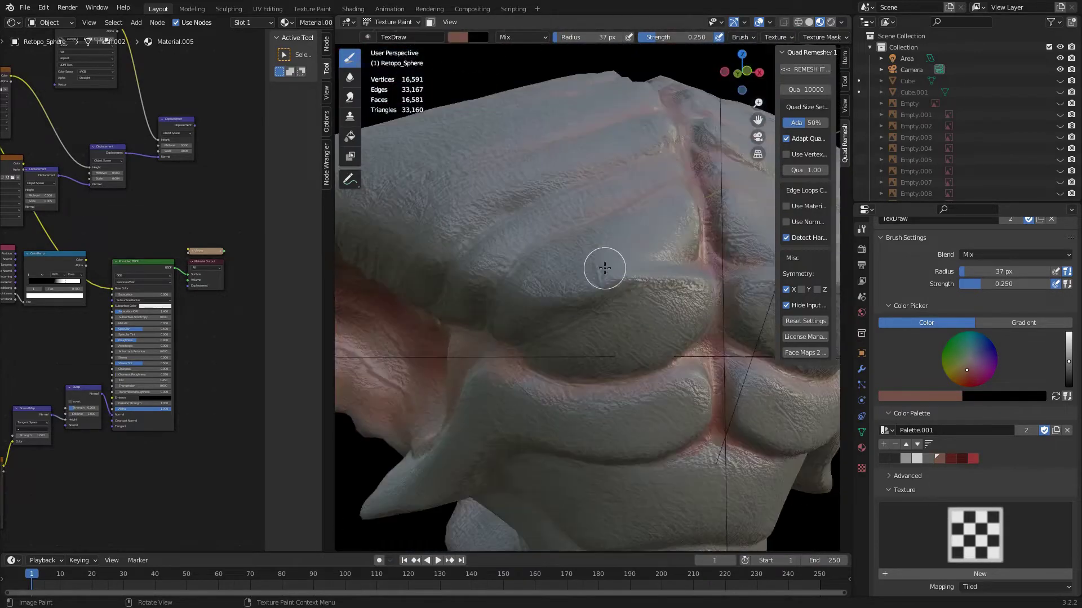
mouse_move(605, 269)
middle_down()
mouse_move(557, 282)
mouse_move(624, 277)
middle_up()
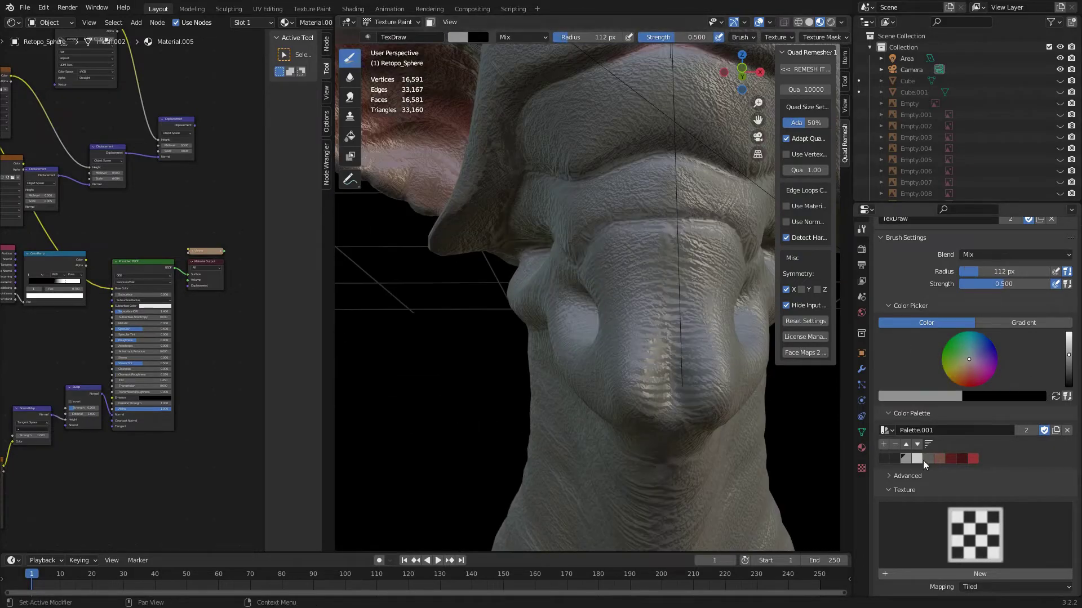
mouse_move(636, 274)
middle_down()
mouse_move(656, 314)
mouse_move(518, 261)
middle_up()
scroll(655, 314, up, 3)
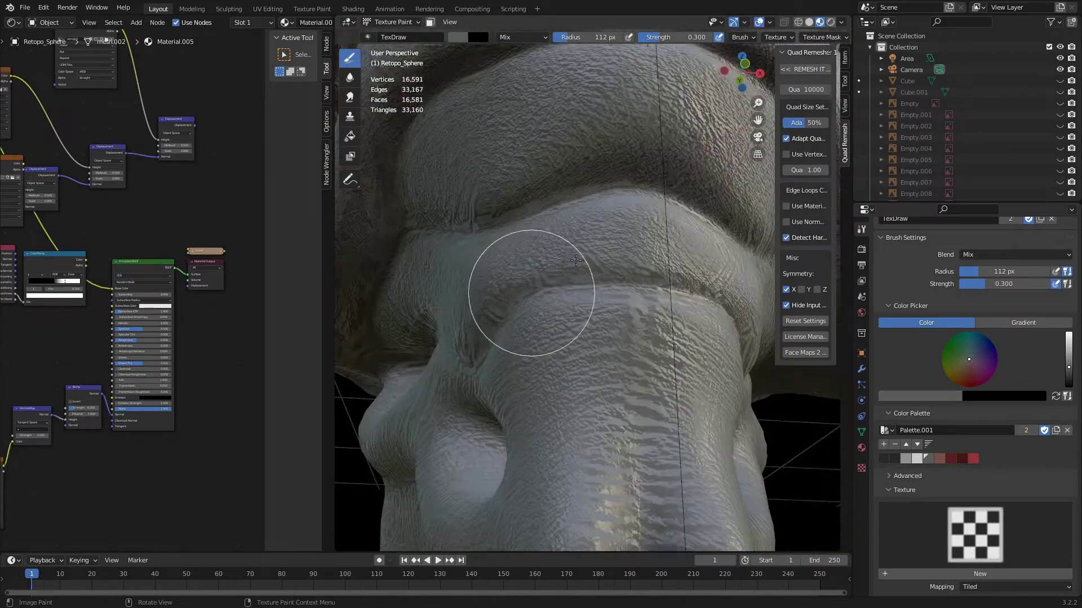
scroll(984, 452, down, 6)
scroll(983, 452, down, 3)
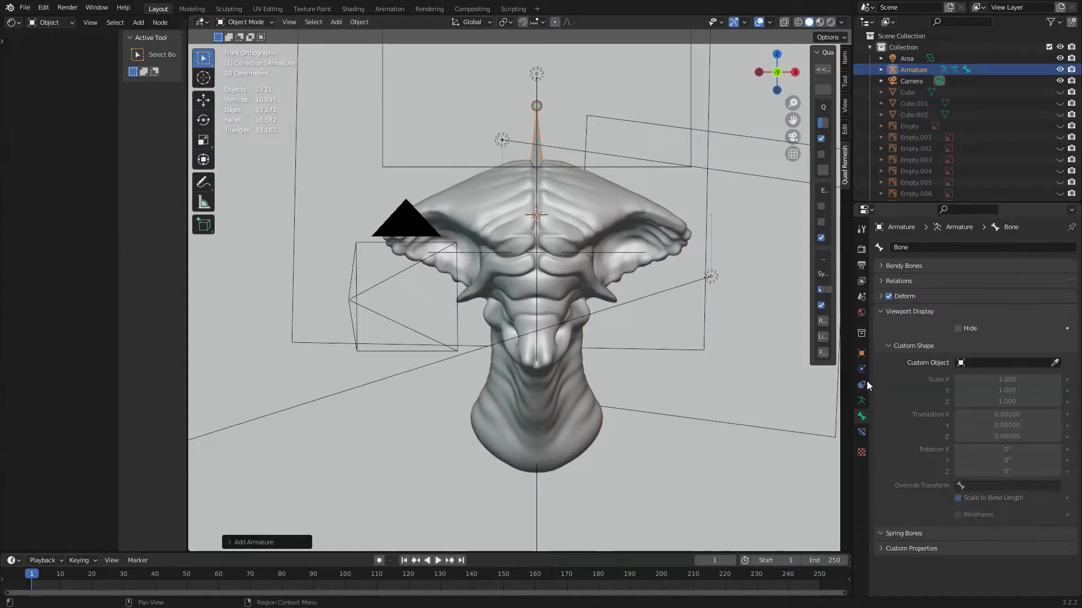
Show the armature data settings and move the bone along the Y axis.
click(861, 384)
click(861, 417)
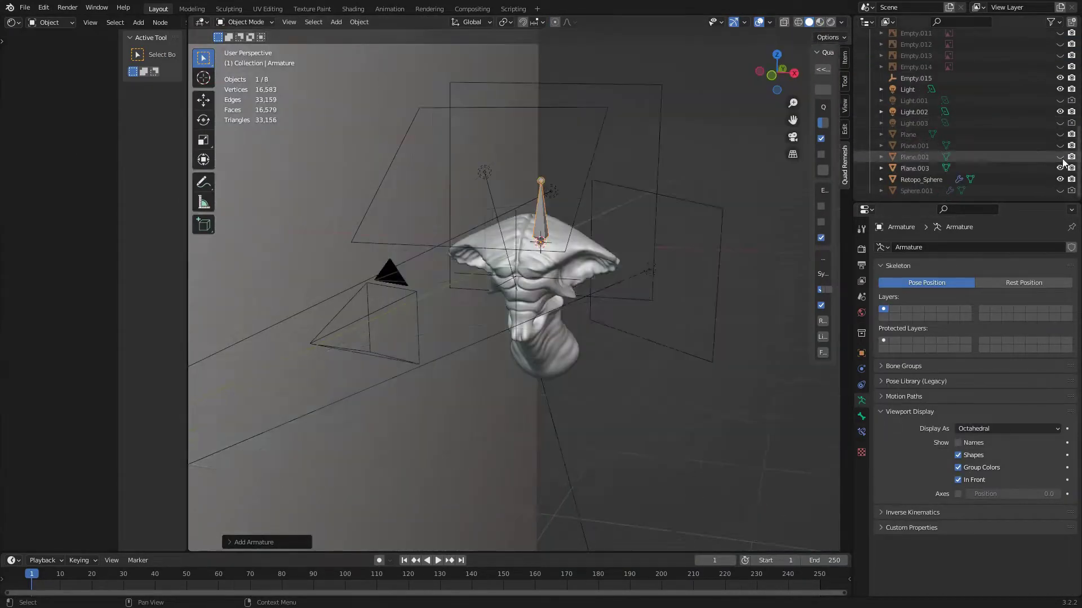
key(g)
key(y)
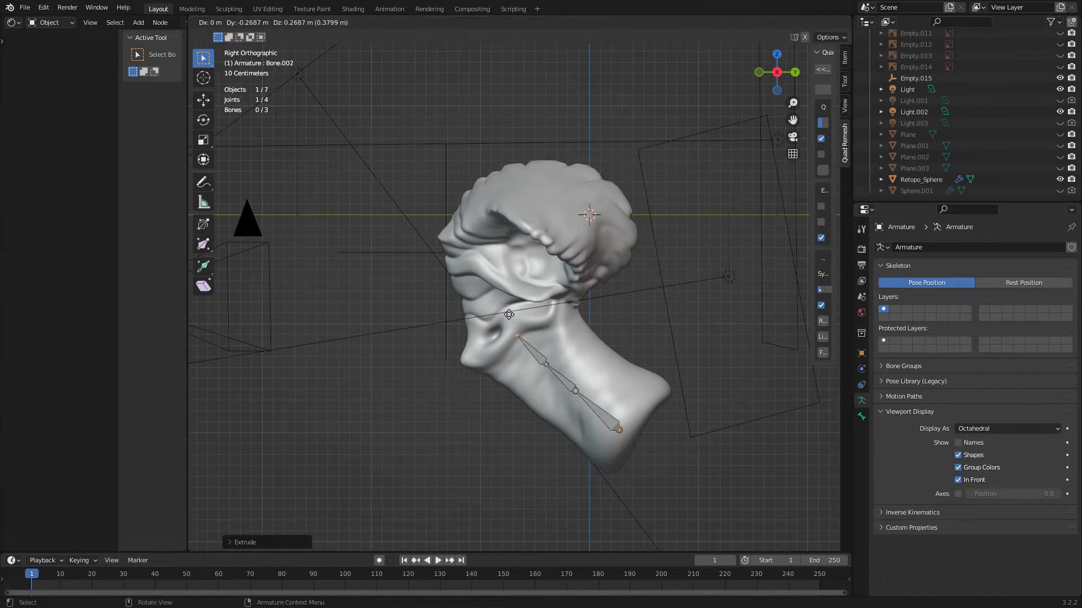
click(409, 218)
Duplicate neck bone Bone.002 and extrude a new bone from the left chain.
middle_drag(409, 218, 552, 322)
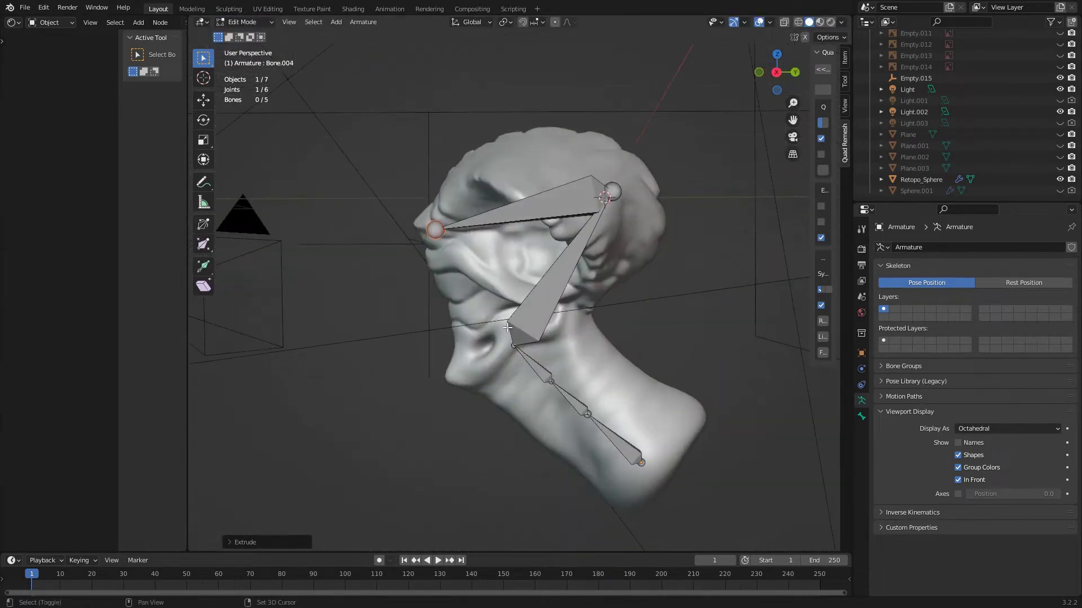
click(551, 323)
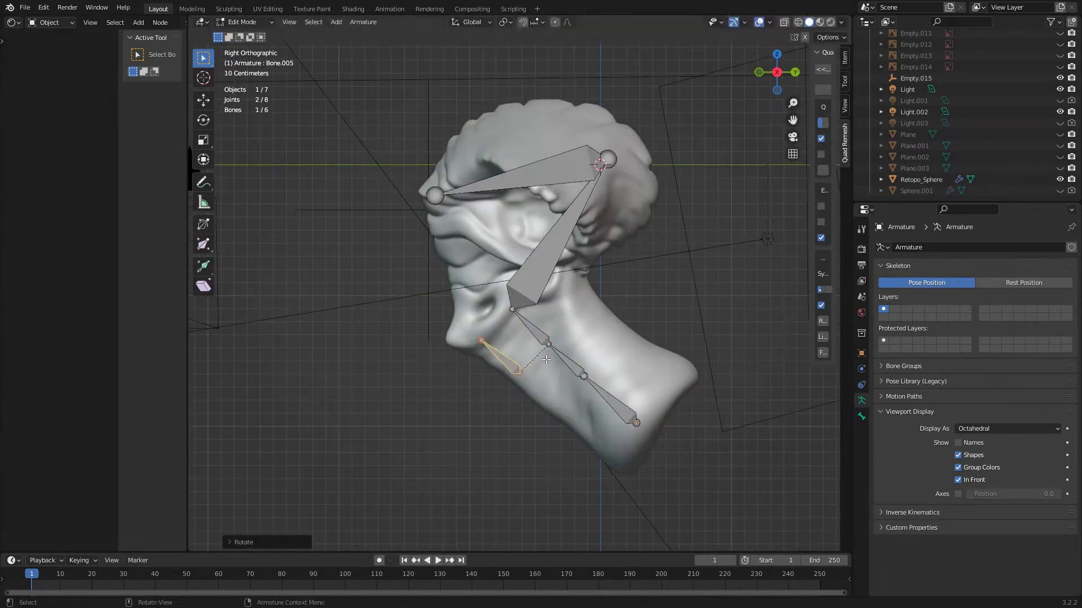
click(597, 420)
mouse_move(597, 420)
middle_down()
mouse_move(559, 345)
mouse_move(640, 218)
mouse_move(591, 249)
mouse_move(462, 247)
mouse_move(519, 307)
middle_up()
shift+click(558, 345)
key(e)
click(640, 217)
Place the newly added bones using the armature context menu.
right_click(519, 307)
click(628, 316)
mouse_move(628, 316)
middle_down()
mouse_move(593, 213)
mouse_move(507, 315)
middle_up()
right_click(593, 213)
Bind the head mesh to the armature with Automatic Weights and enter Pose Mode.
right_click(519, 365)
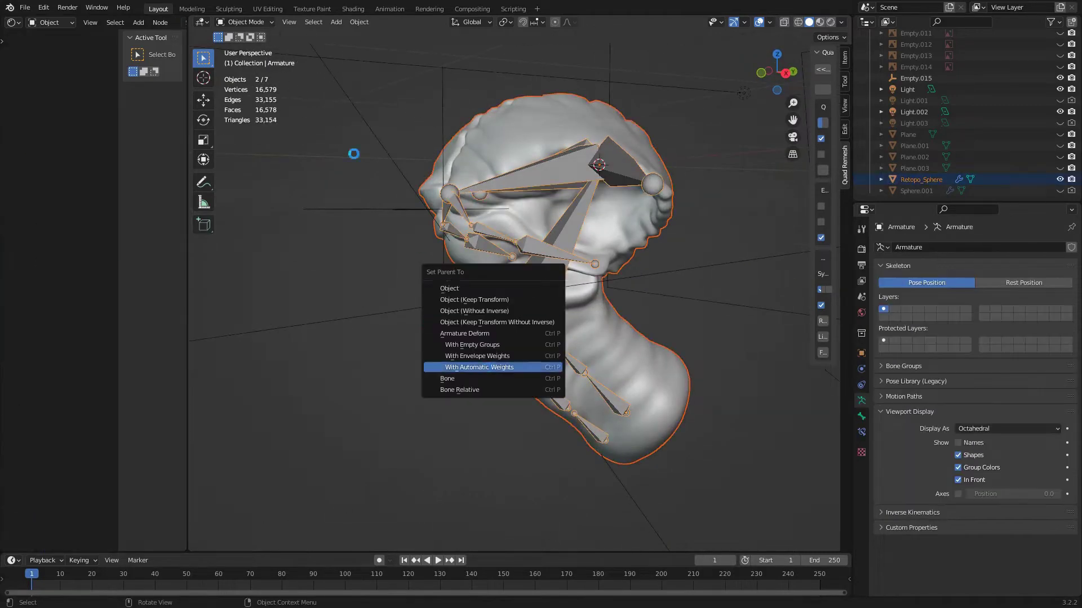
click(522, 364)
click(246, 60)
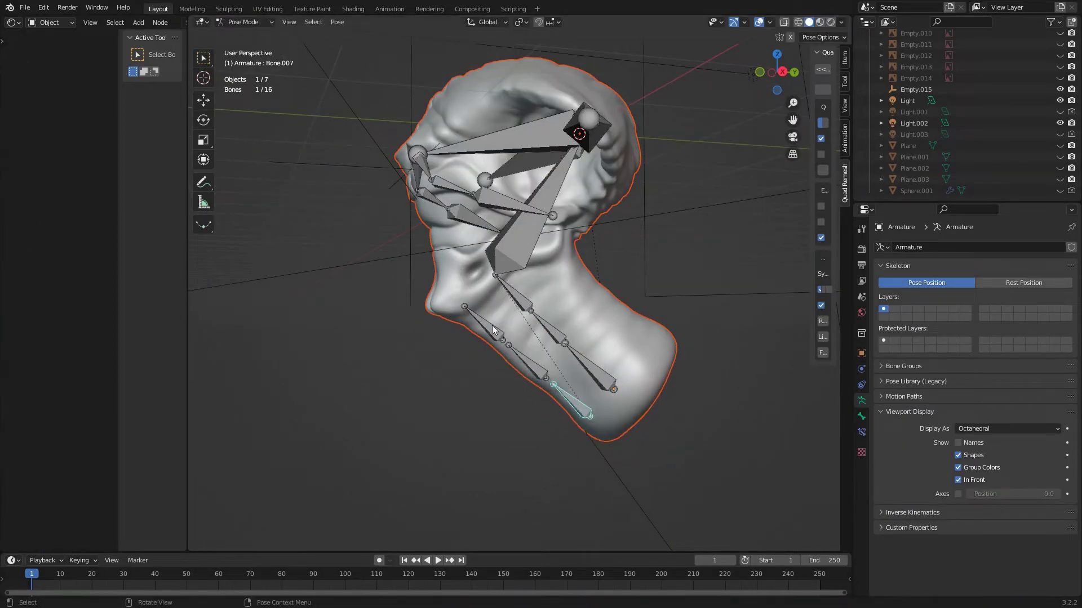
mouse_move(493, 329)
middle_down()
mouse_move(595, 334)
mouse_move(294, 45)
middle_up()
Keyframe all bones, move neck bone Bone.005, and play back to frame 60.
key(a)
key(i)
click(556, 339)
key(g)
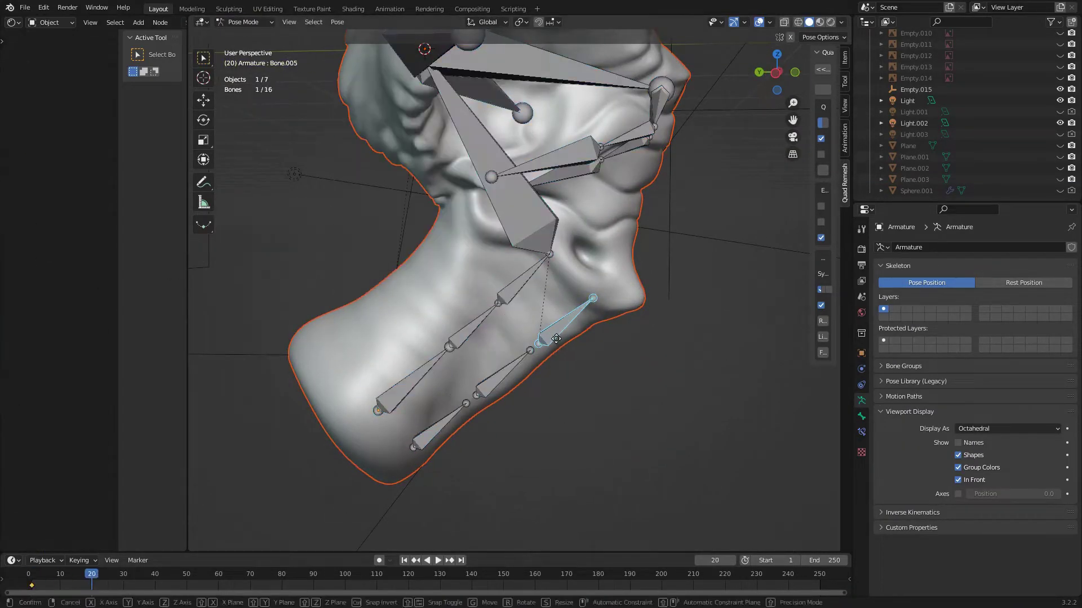
key(KP_0)
key(space)
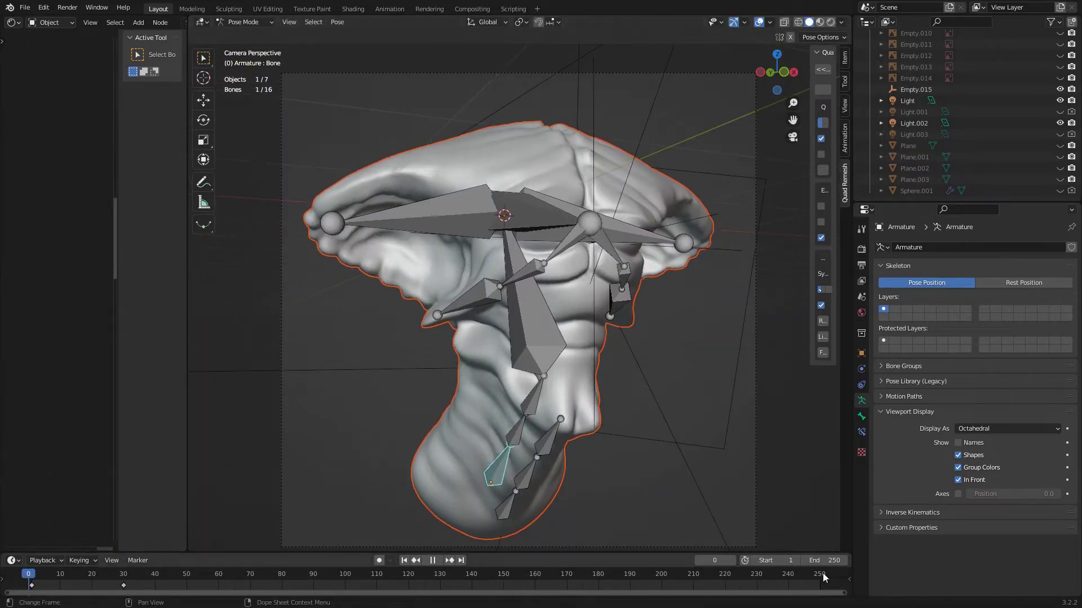
key(space)
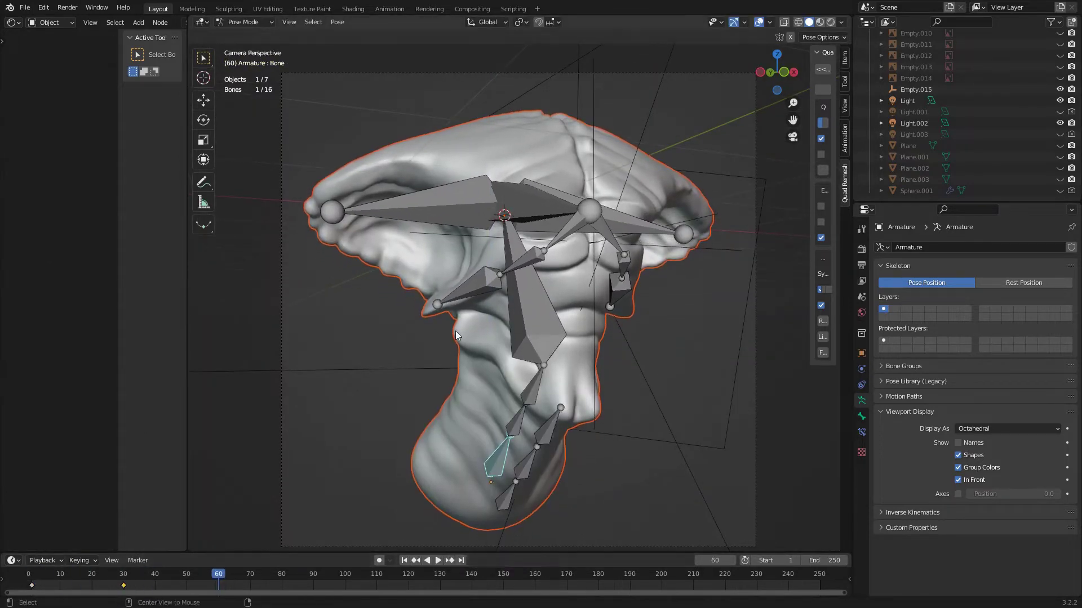
key(shift+d)
click(418, 583)
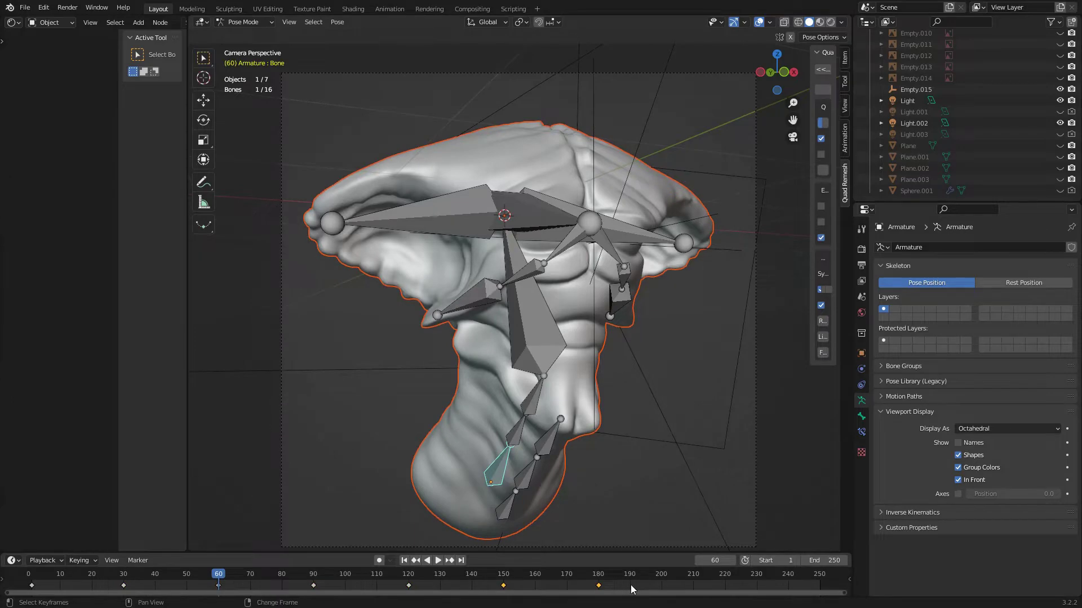
Set the animation's End frame to 200.
click(861, 265)
double_click(1014, 396)
text(200)
key(Return)
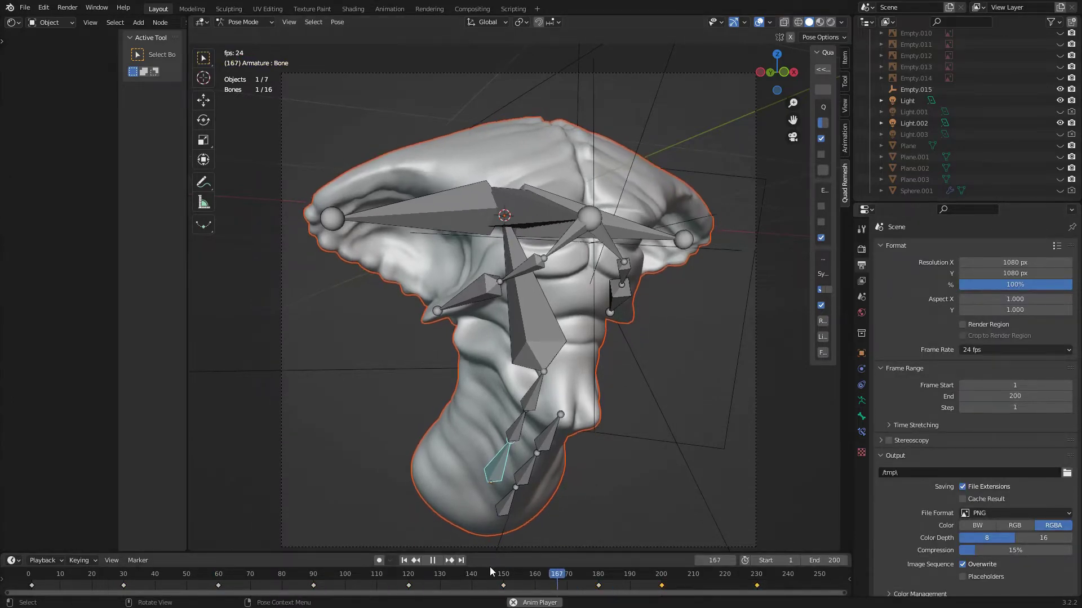
Try rotating neck bone Bone.002, cancel, and return to the first frame.
click(534, 389)
key(r)
key(Escape)
key(shift+Left)
key(Tab)
middle_drag(640, 400, 523, 290)
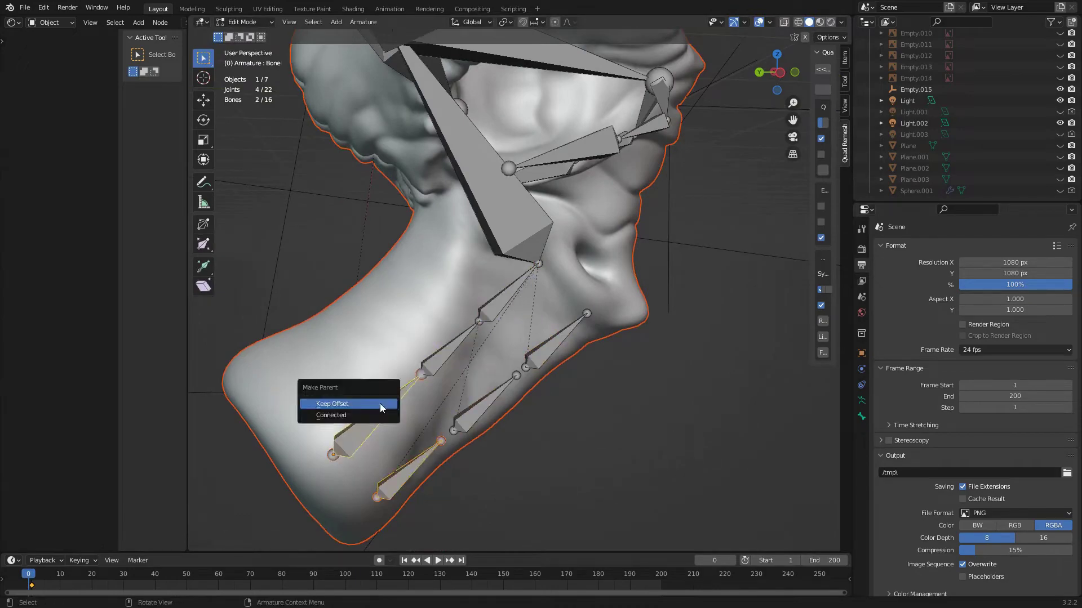
Set the neck bone's IK chain length to 1 and preview the animation from the camera.
click(246, 59)
middle_drag(507, 293, 529, 280)
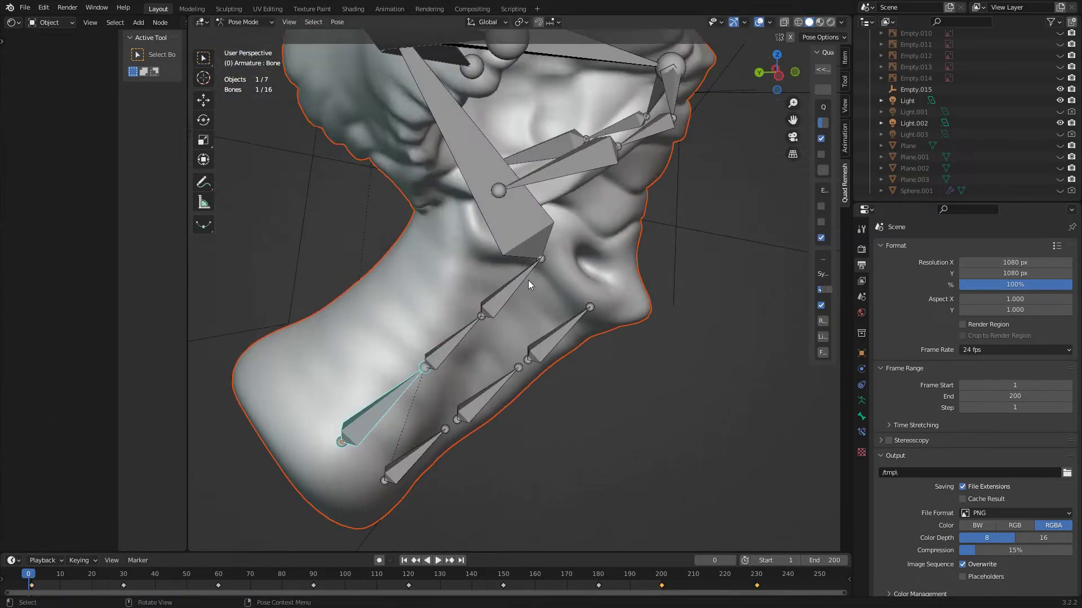
click(861, 432)
click(1057, 323)
key(KP_0)
key(space)
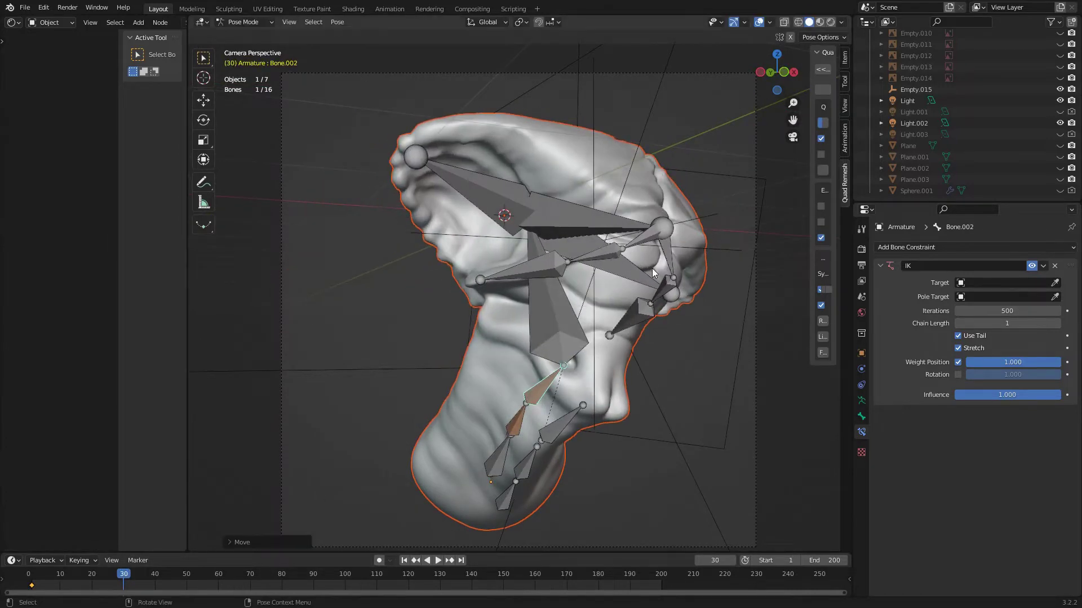
Rotate the head bone about a locked axis and review the resulting pose.
click(541, 450)
key(Right)
key(Right)
key(Right)
click(499, 459)
key(r)
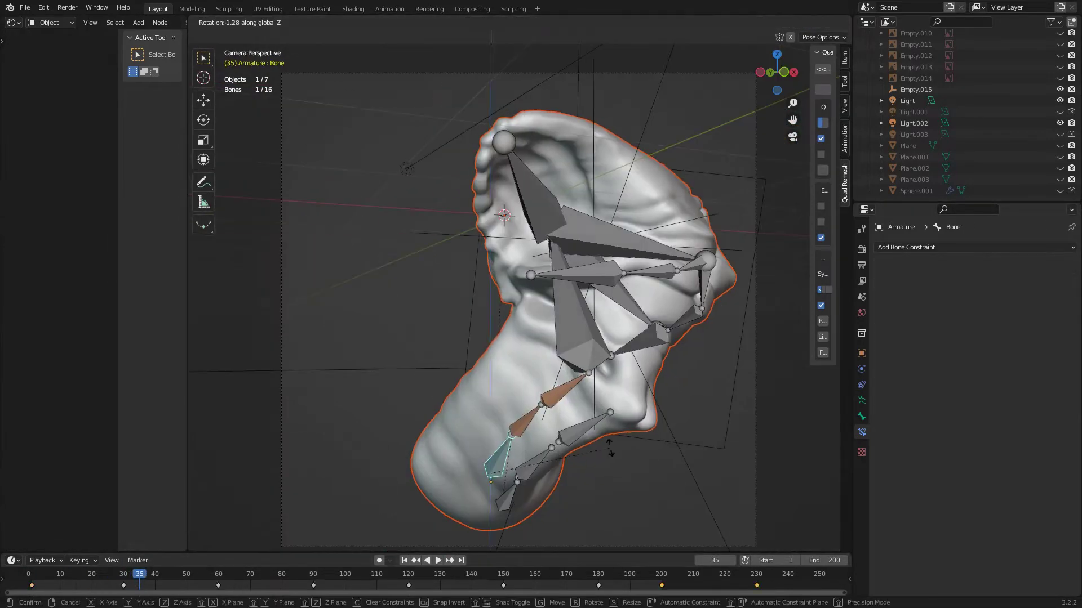
key(y)
click(613, 458)
key(Left)
key(Left)
key(Left)
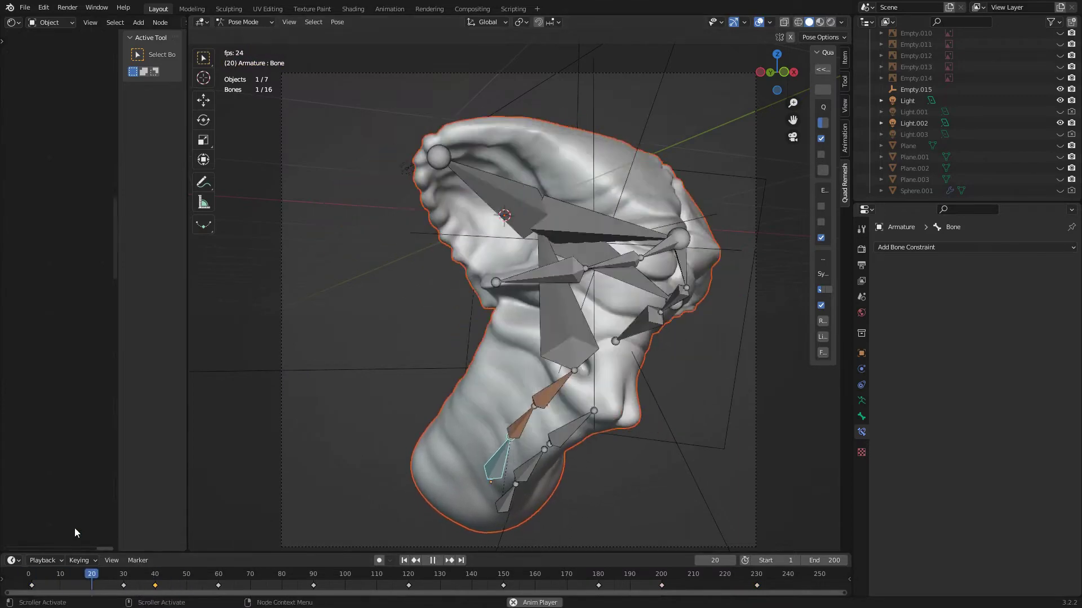
key(space)
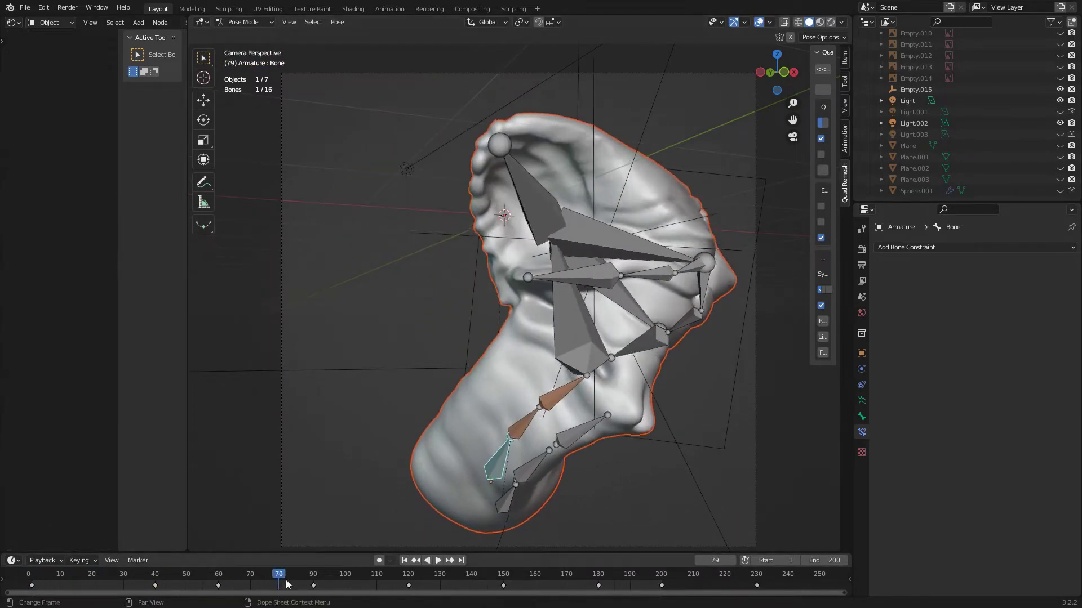
Keyframe the IK neck bone's pose at frame 64.
click(154, 587)
click(524, 431)
click(234, 578)
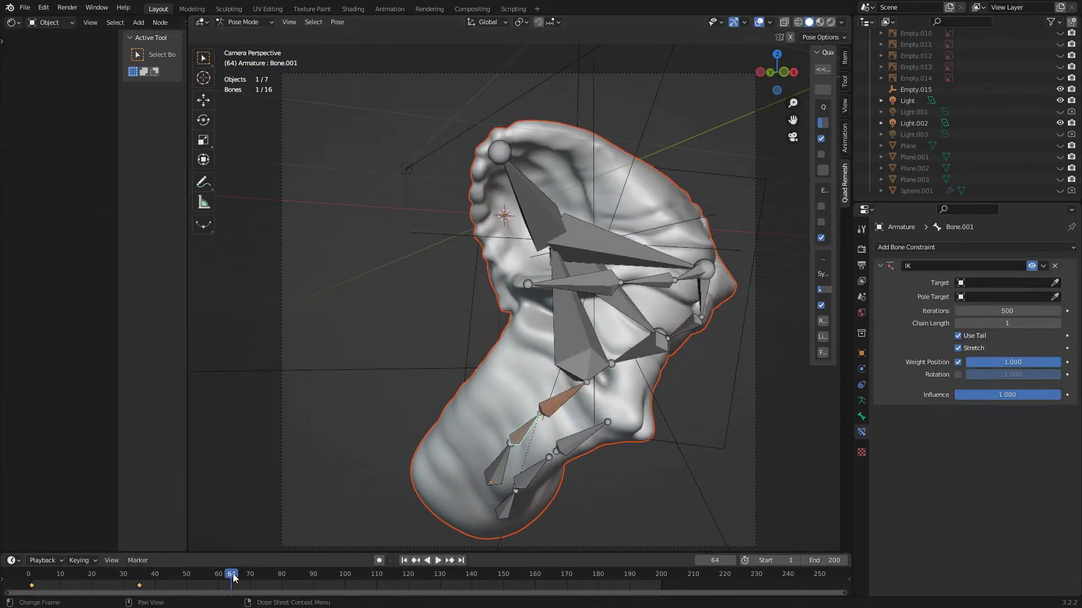
key(i)
click(623, 331)
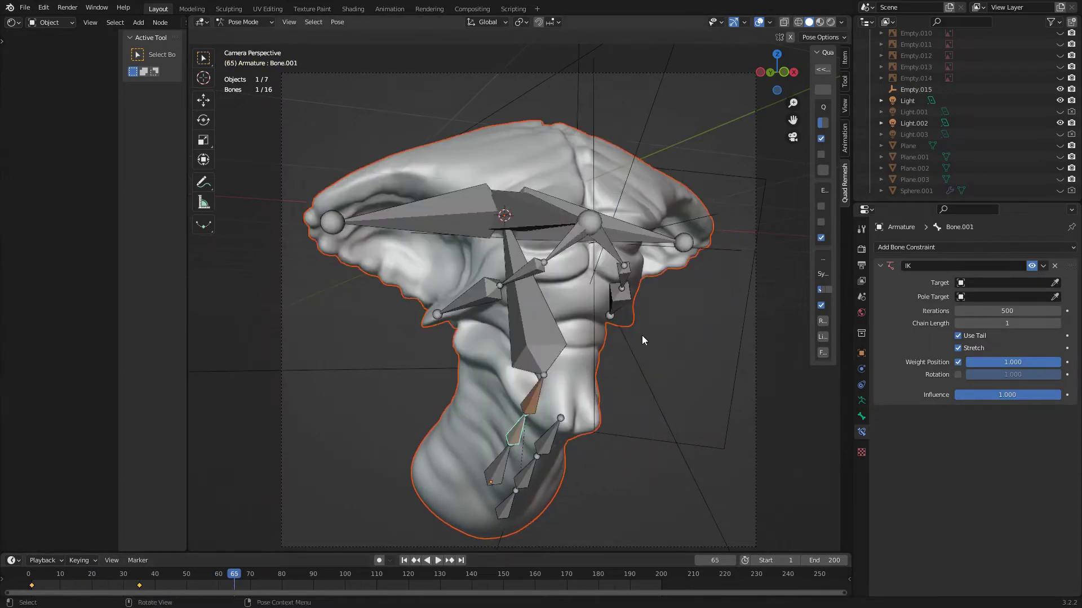
key(shift+Left)
key(space)
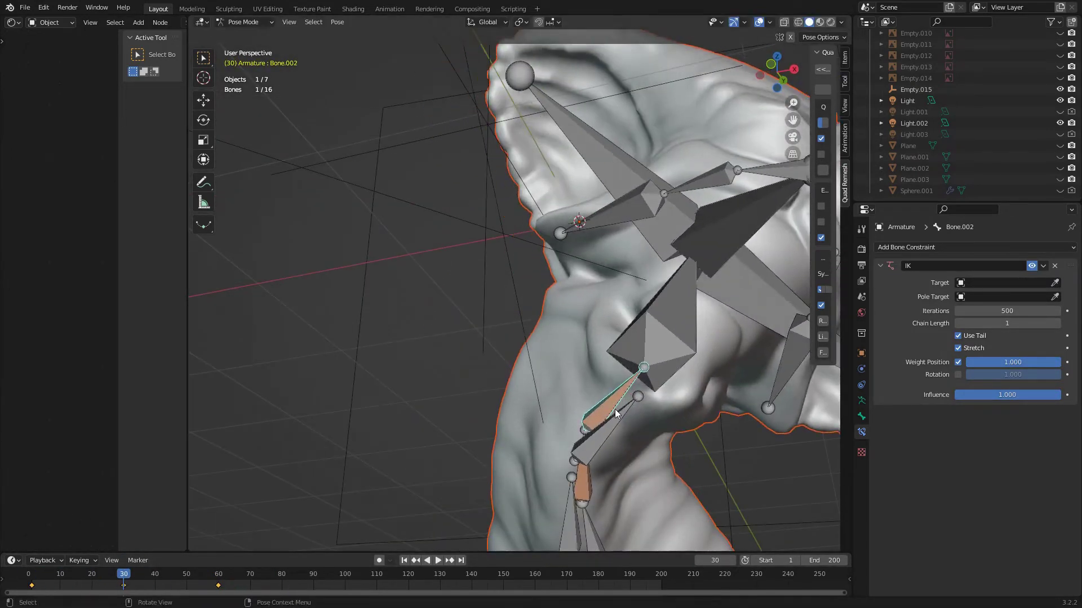
Keyframe a new upper-neck pose and shift that keyframe four frames later.
middle_drag(610, 411, 489, 437)
scroll(488, 438, down, 3)
click(519, 434)
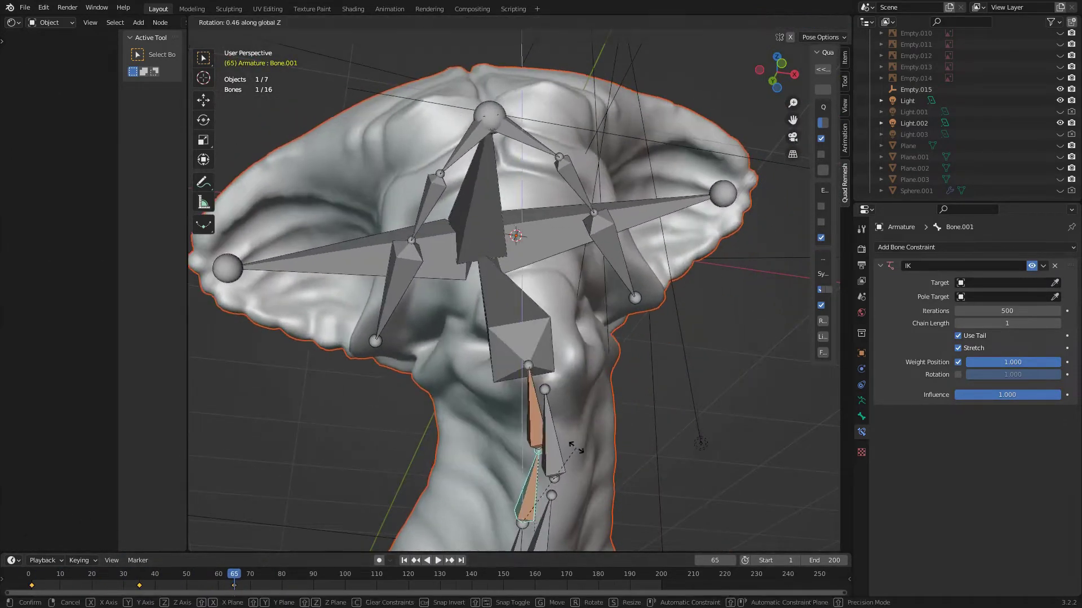
key(i)
click(576, 414)
key(space)
key(Escape)
drag(234, 586, 248, 588)
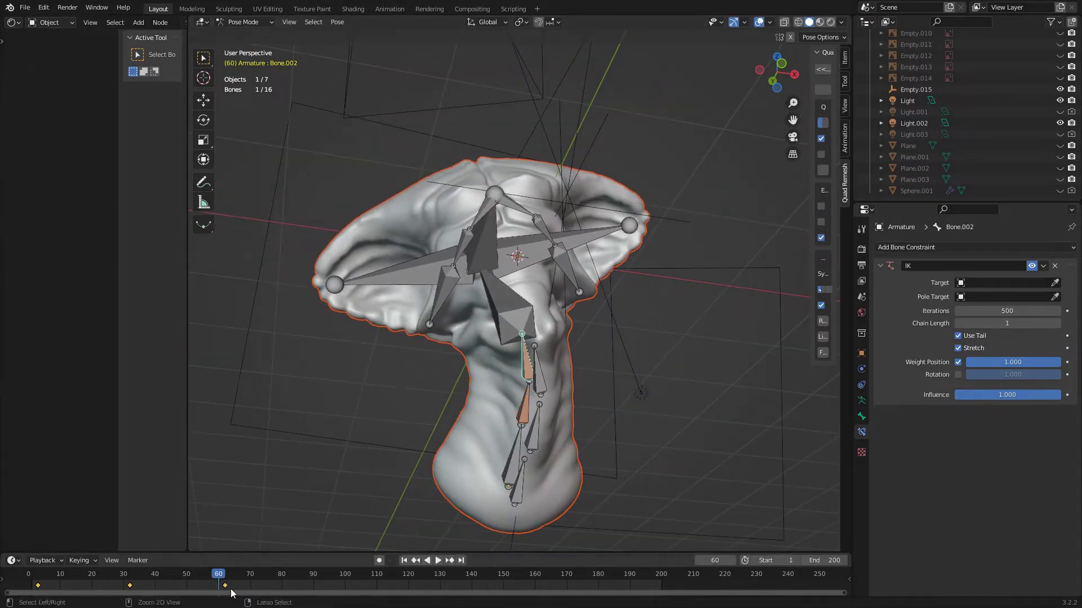
key(space)
Set the output frame rate to 30 fps.
click(860, 265)
click(1014, 349)
click(995, 384)
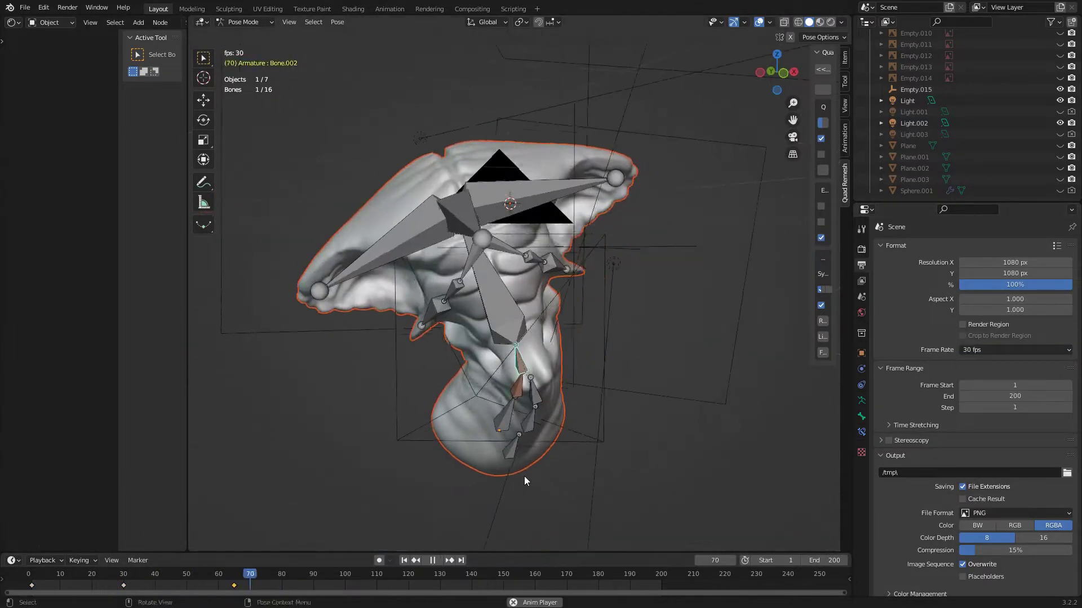
Move the neck bone into a new pose at frame 100 and preview it from the camera.
click(356, 574)
key(Right)
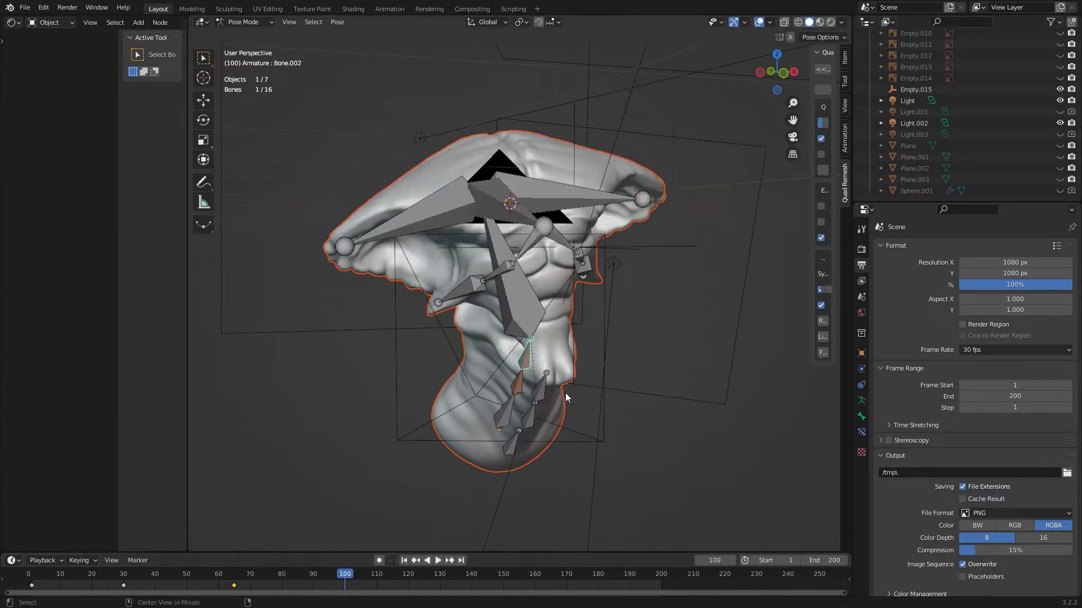
key(g)
drag(366, 578, 439, 578)
middle_drag(428, 395, 478, 407)
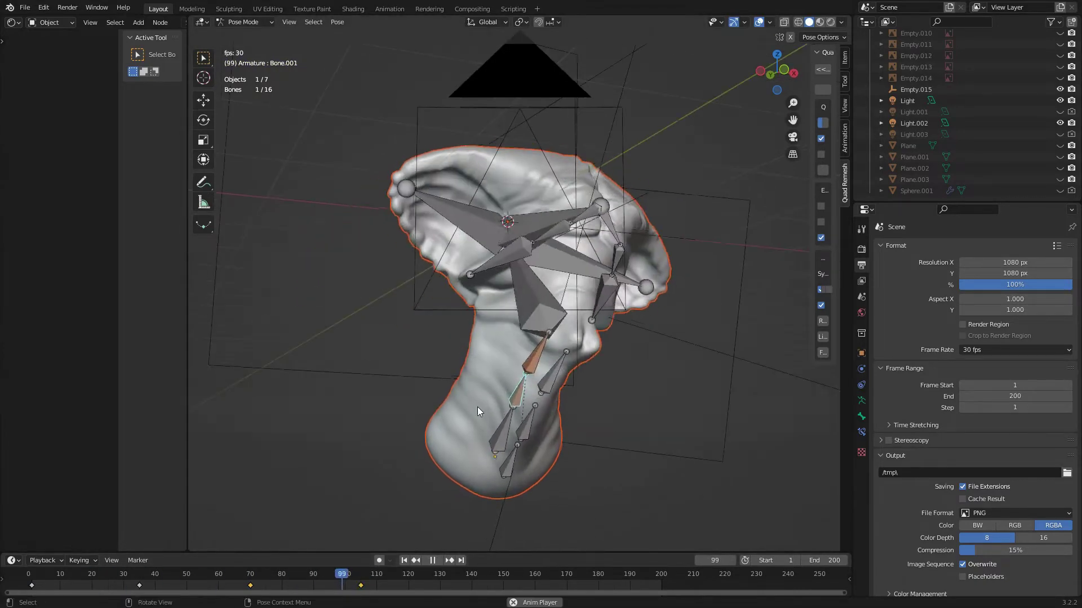
key(g)
click(647, 424)
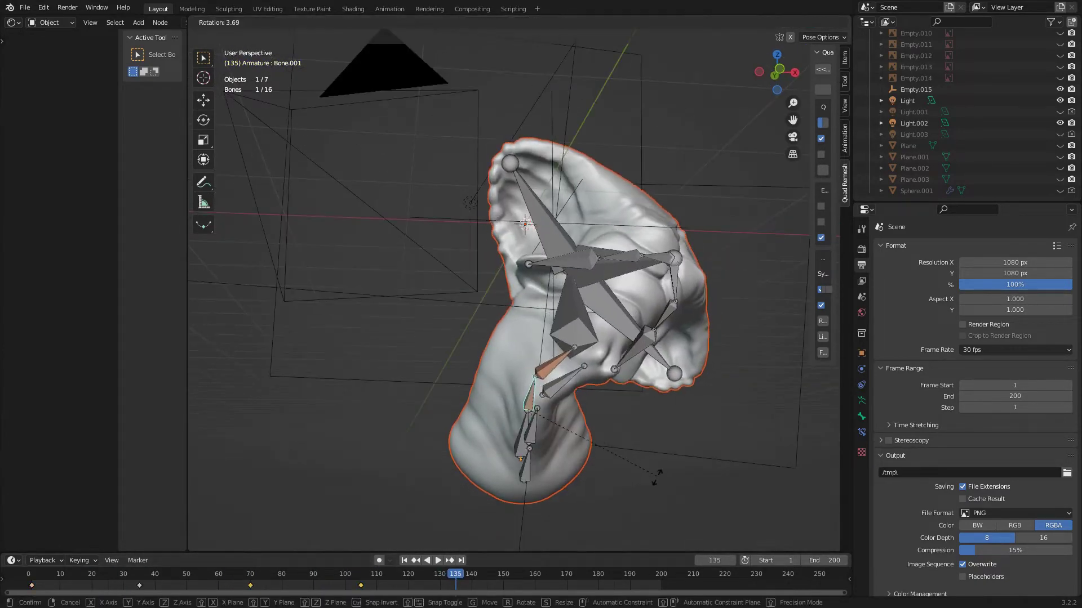
key(KP_0)
key(space)
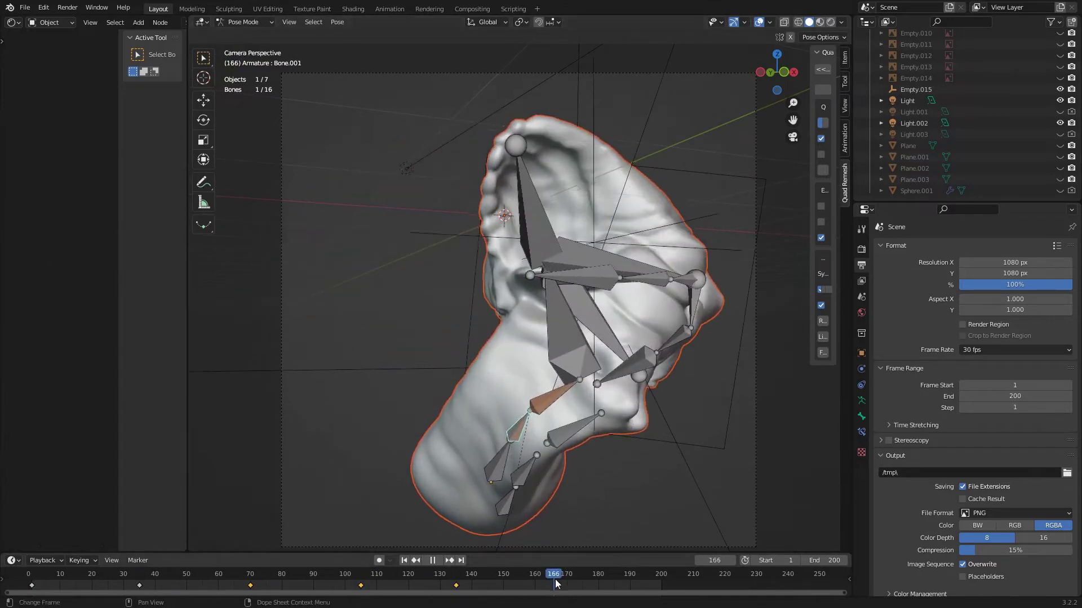
Keyframe the neck pose at frame 200 and inspect the neck up close.
drag(556, 580, 661, 579)
key(space)
key(i)
click(550, 382)
key(space)
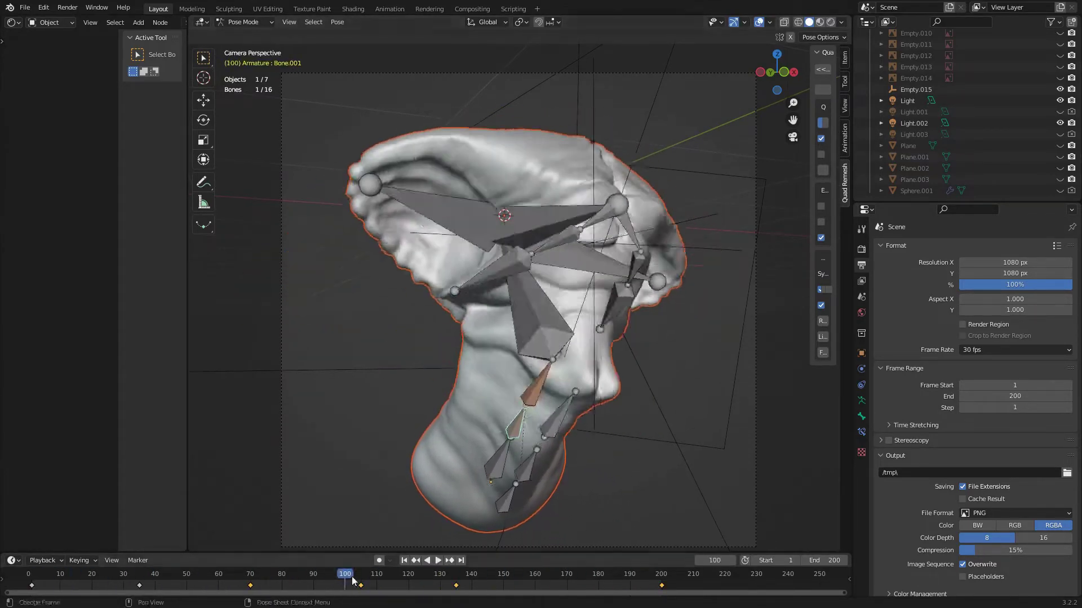
middle_drag(503, 509, 563, 428)
scroll(563, 429, up, 3)
Select the lower neck bones and keyframe them near the start of the animation.
key(space)
click(394, 423)
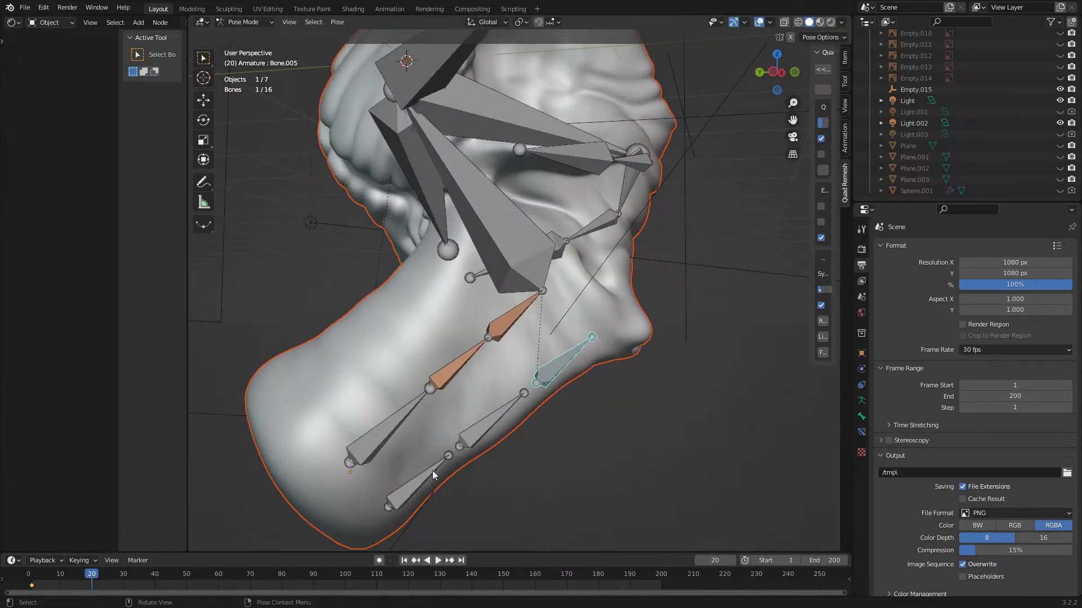
key(space)
key(space)
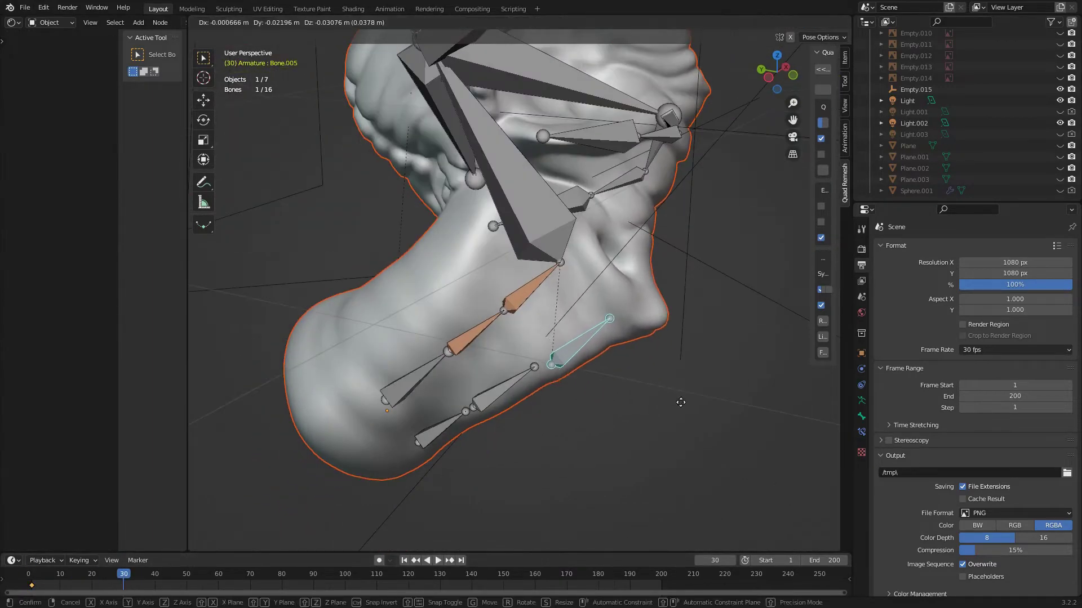
key(space)
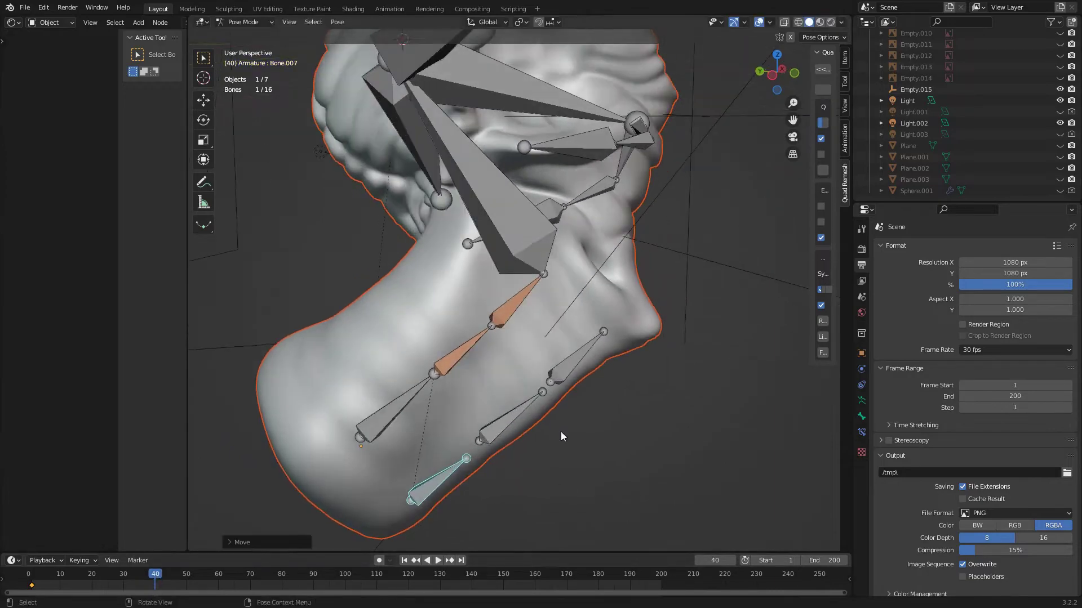
click(541, 384)
key(space)
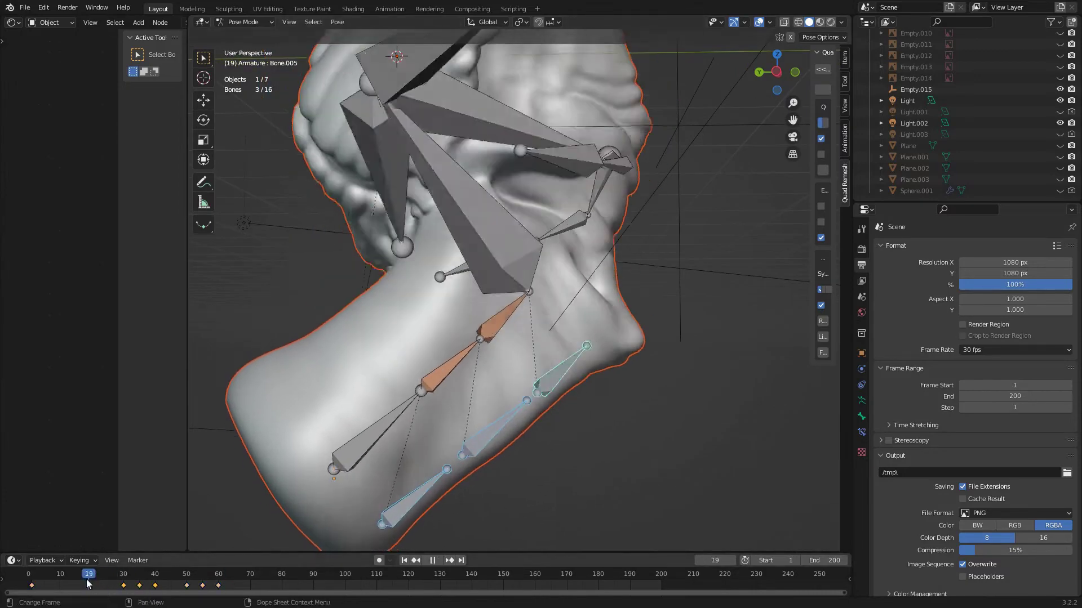
click(29, 579)
key(space)
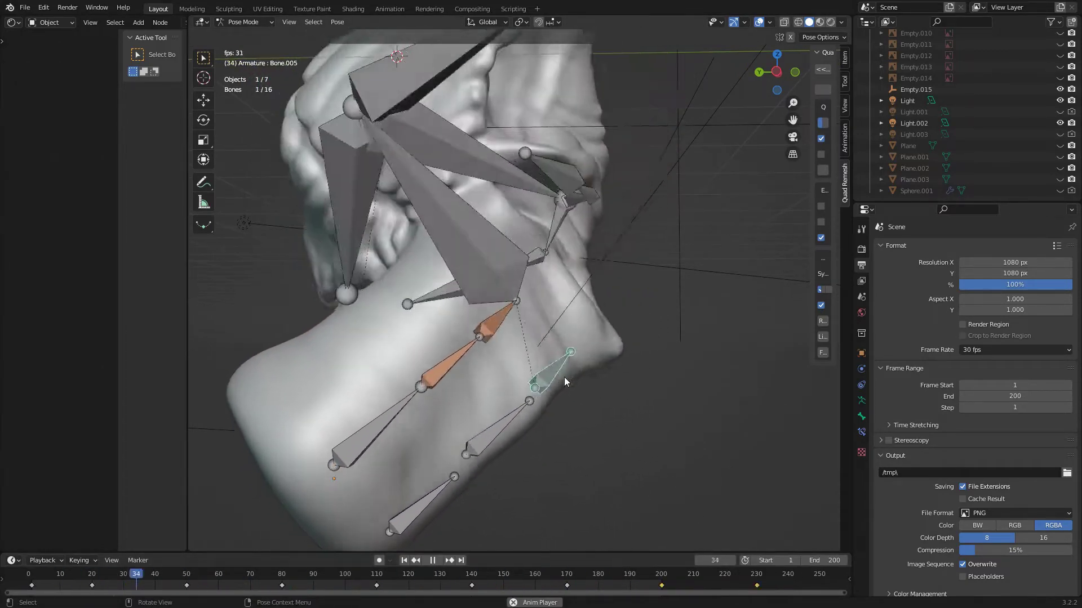
Duplicate the neck bones with Shift+D to build the mirrored neck chain.
click(533, 429)
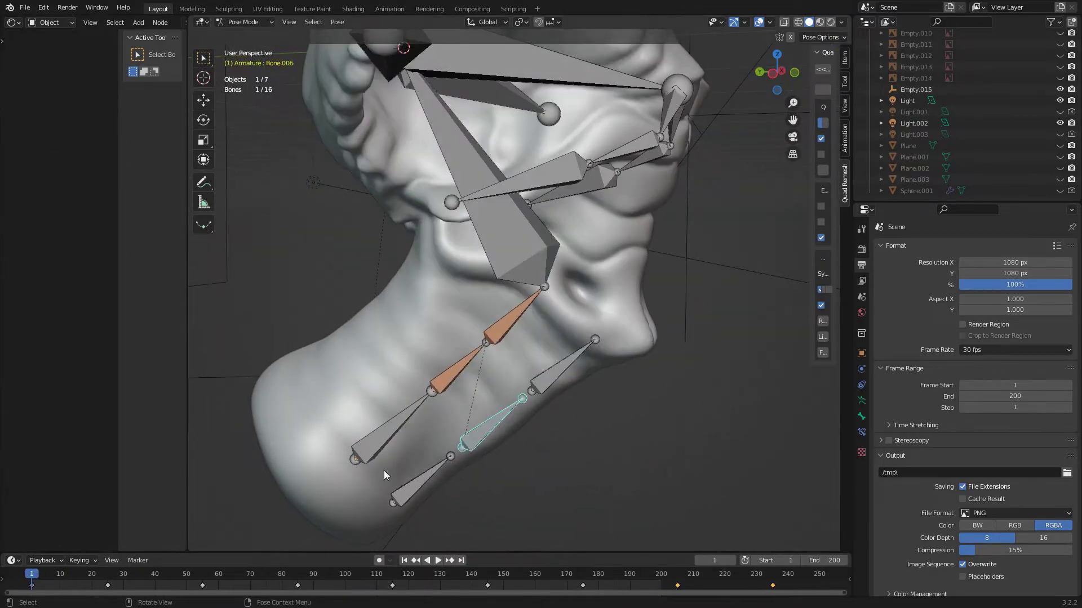
click(123, 586)
key(KP_0)
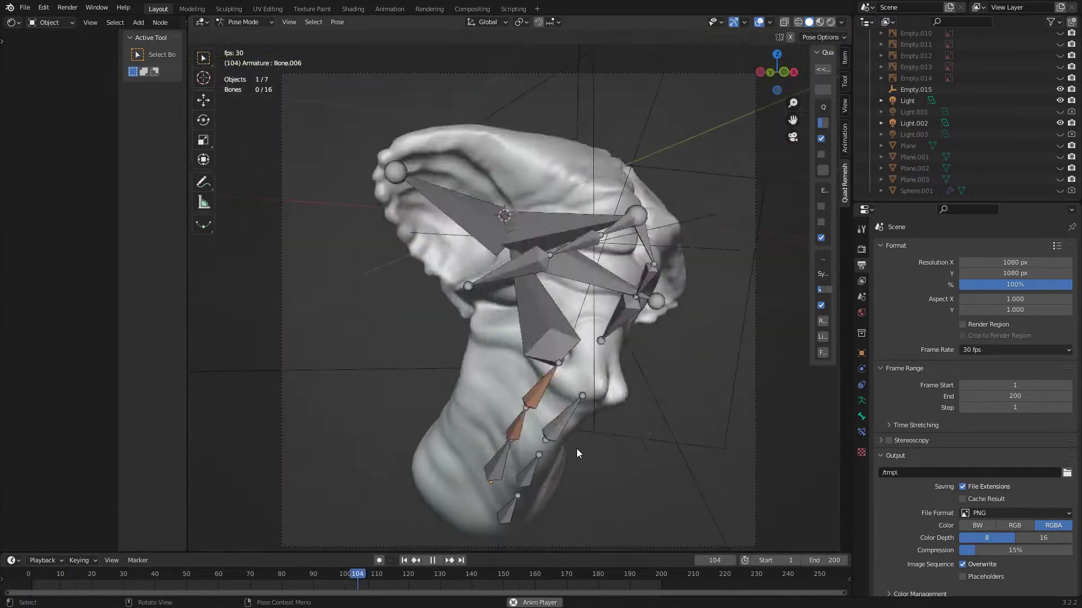
click(576, 448)
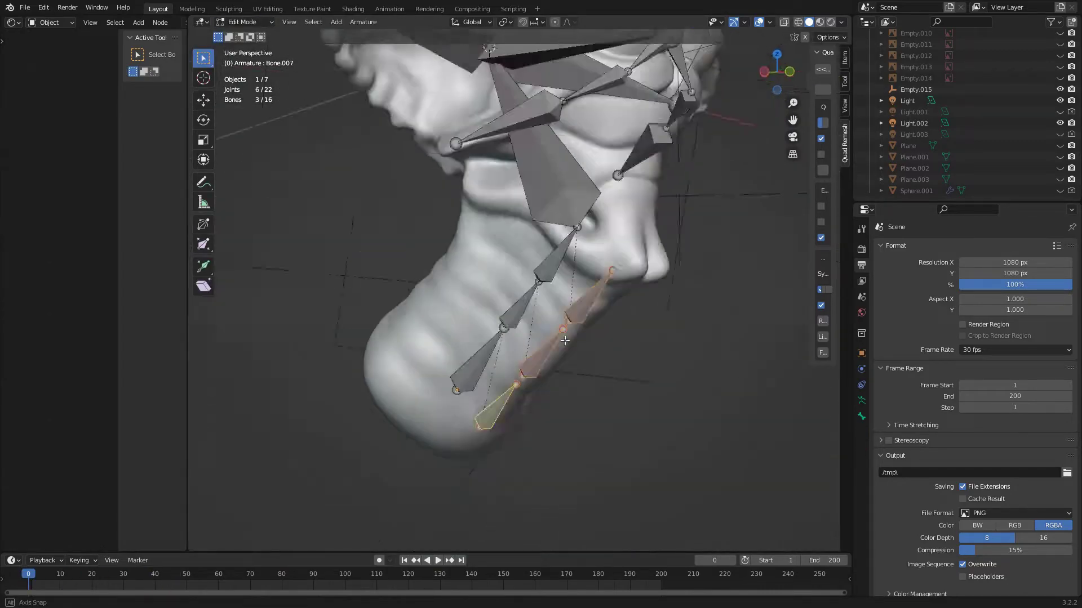
middle_drag(564, 341, 665, 316)
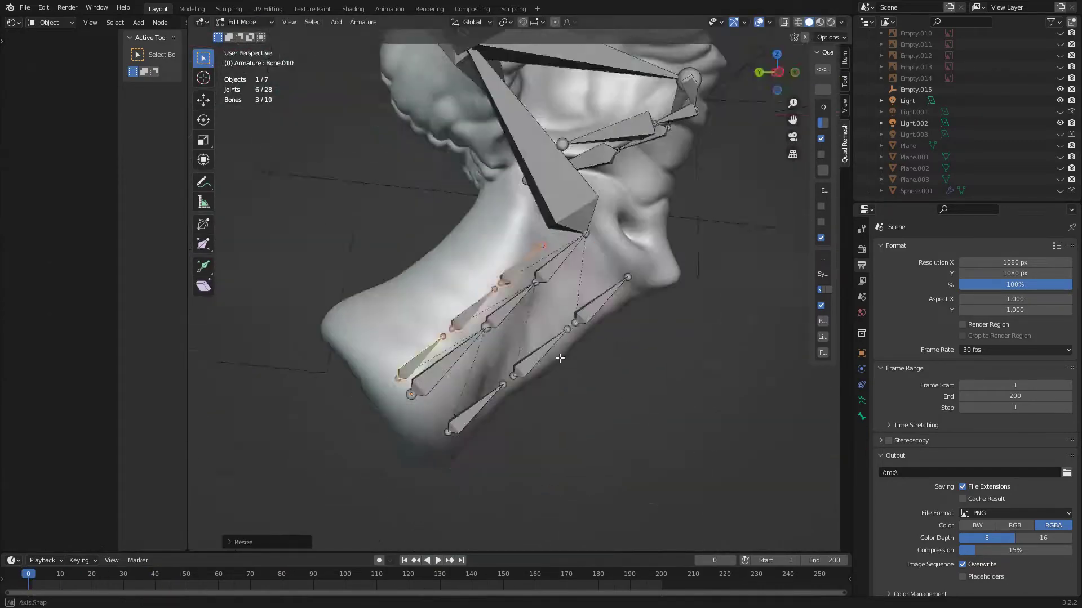
key(shift+d)
middle_drag(516, 314, 454, 130)
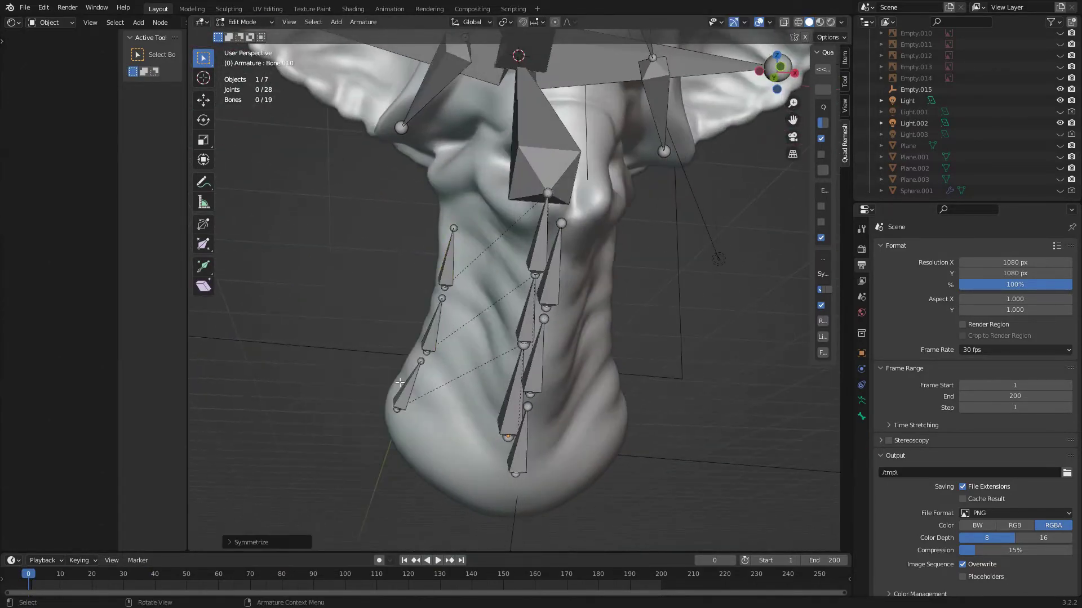
Parent the bust to the armature with Ctrl+P and return the armature to Pose Mode.
key(Tab)
shift+click(455, 131)
key(ctrl+p)
click(591, 268)
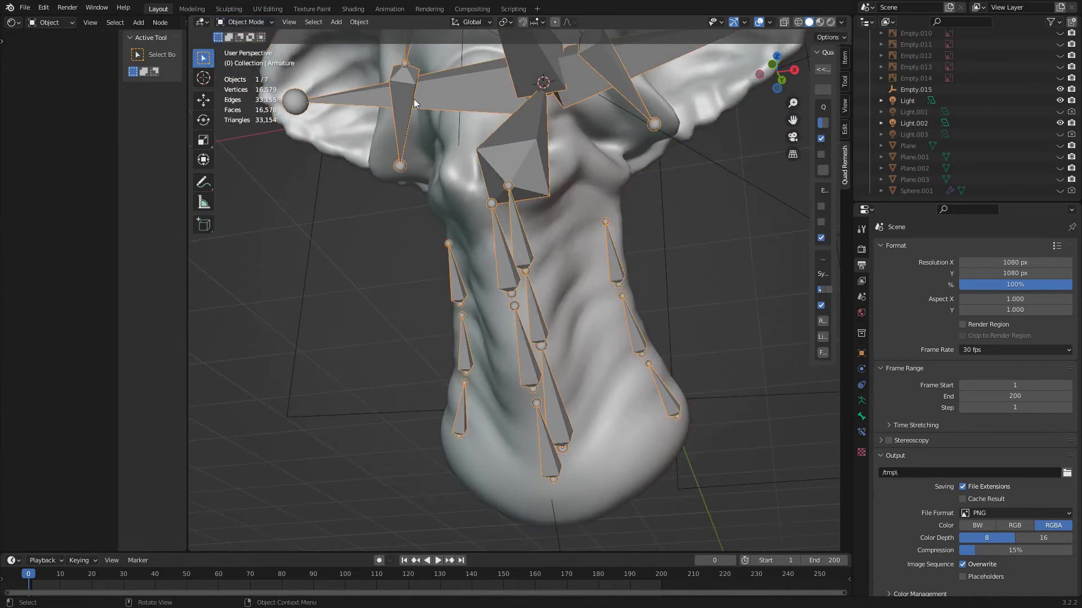
key(ctrl+Tab)
key(space)
key(space)
middle_drag(273, 510, 34, 537)
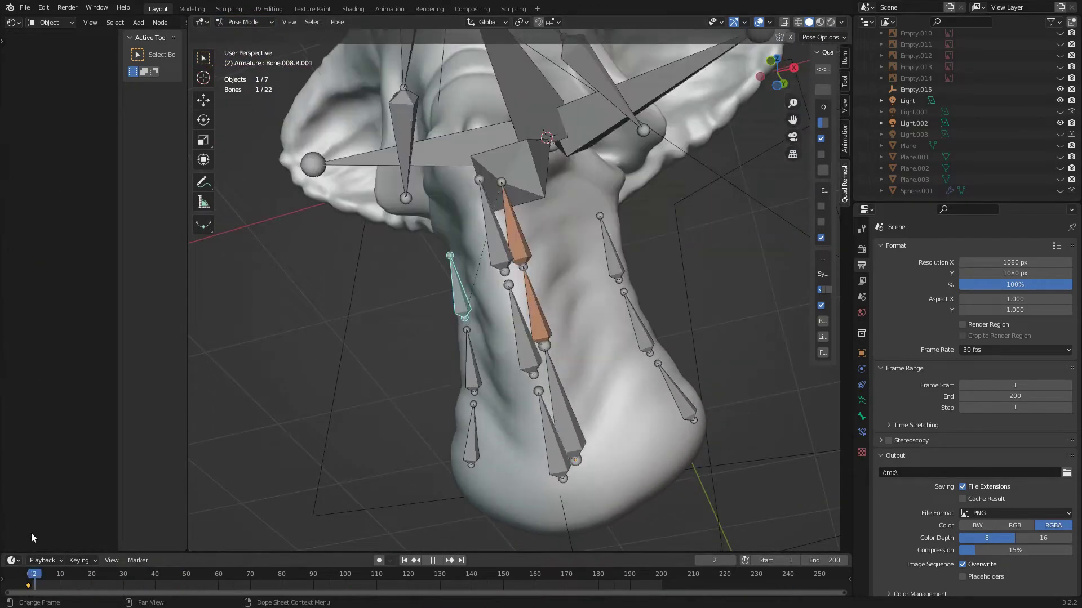
click(535, 226)
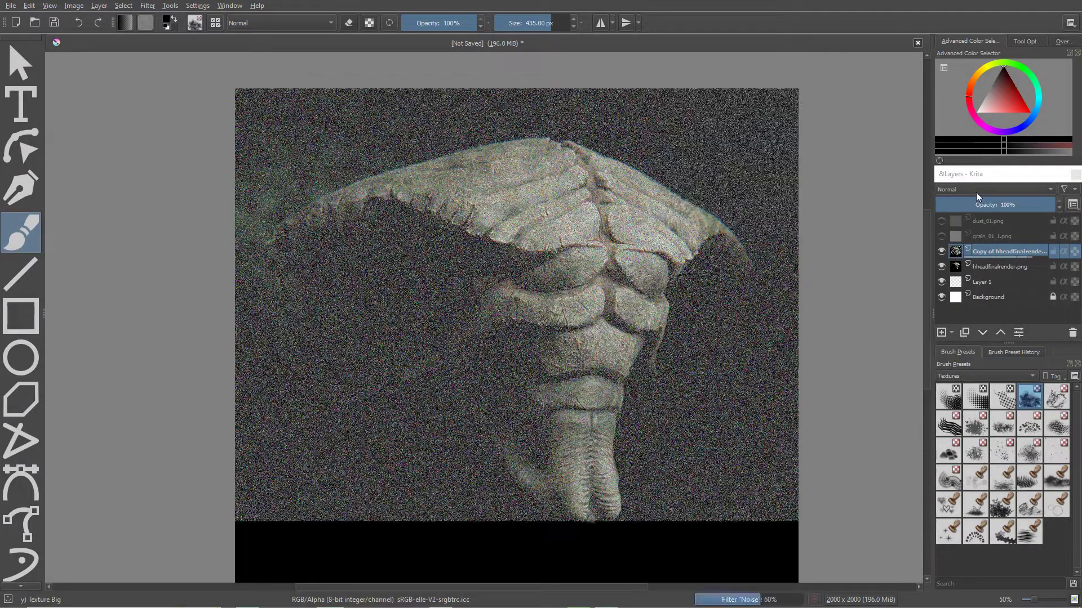
Blend the noise layer in Soft Light (SVG) and sharpen the revealed copy layer.
click(977, 191)
click(966, 321)
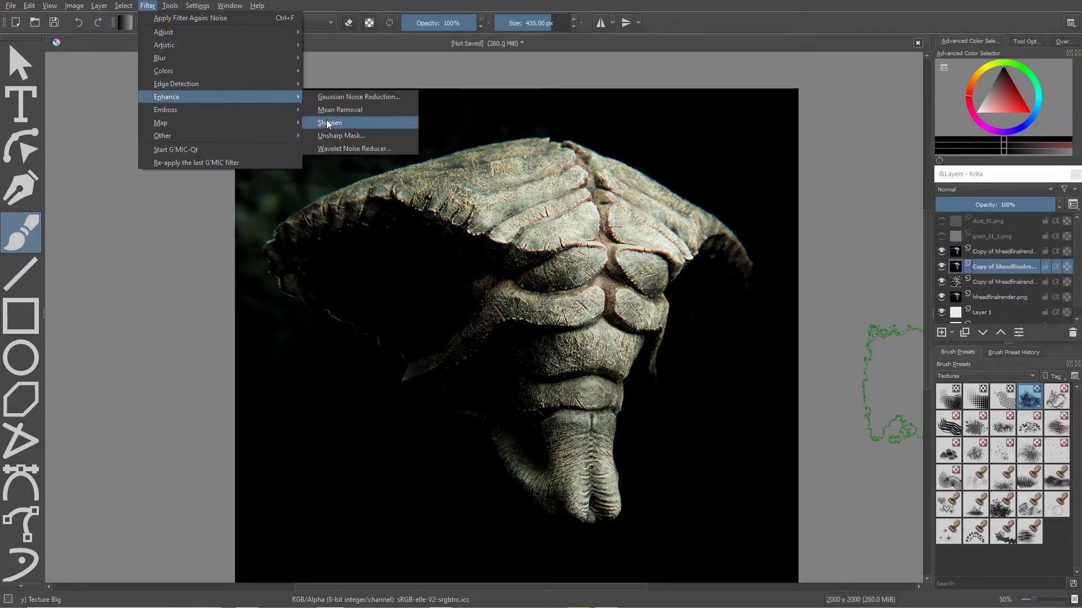
click(941, 252)
click(1002, 252)
click(147, 5)
click(350, 84)
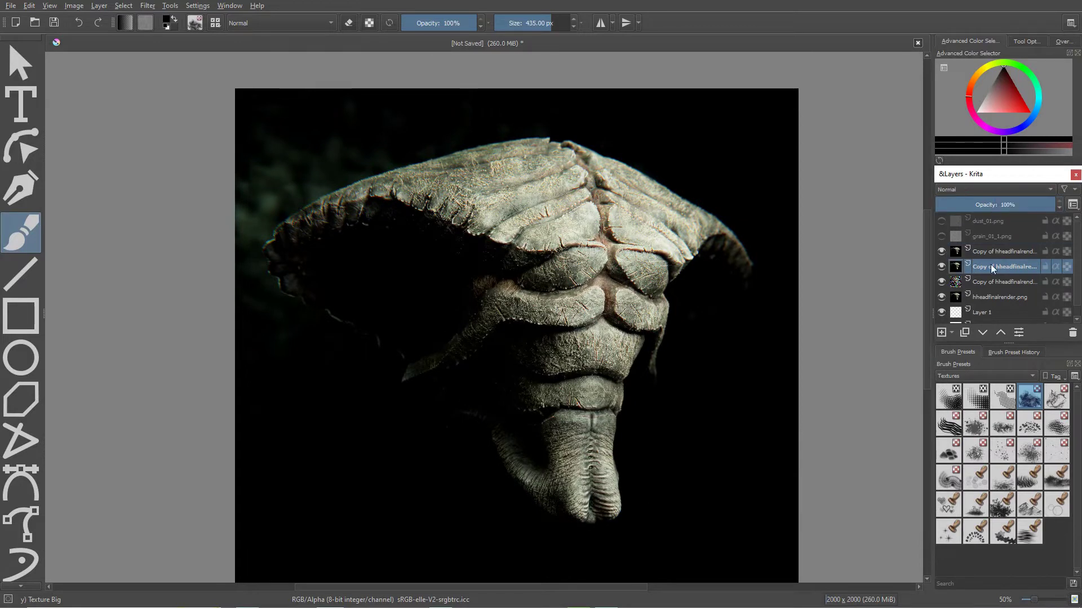
Show the grain_01_1.png and dust_01.png overlays, then paint white texture on a Soft Light (SVG) Layer 2.
click(941, 237)
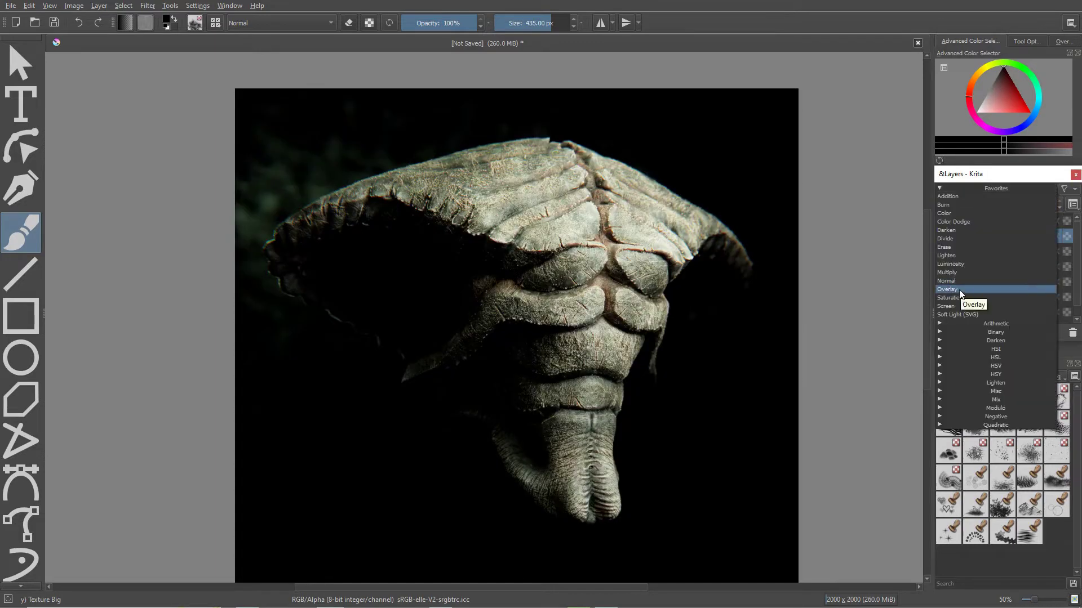
click(965, 201)
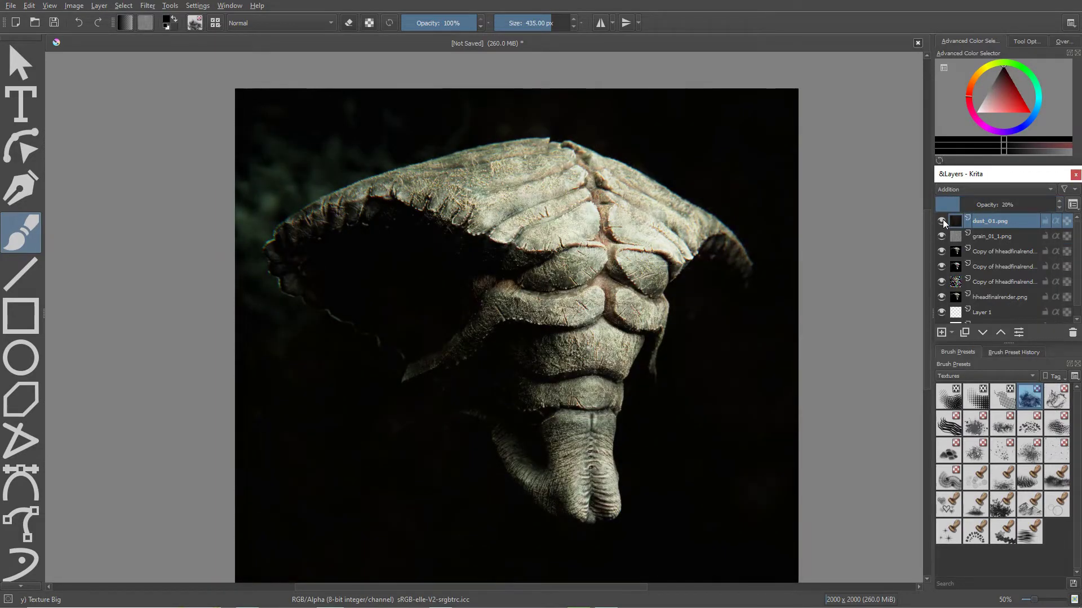
click(993, 190)
click(963, 320)
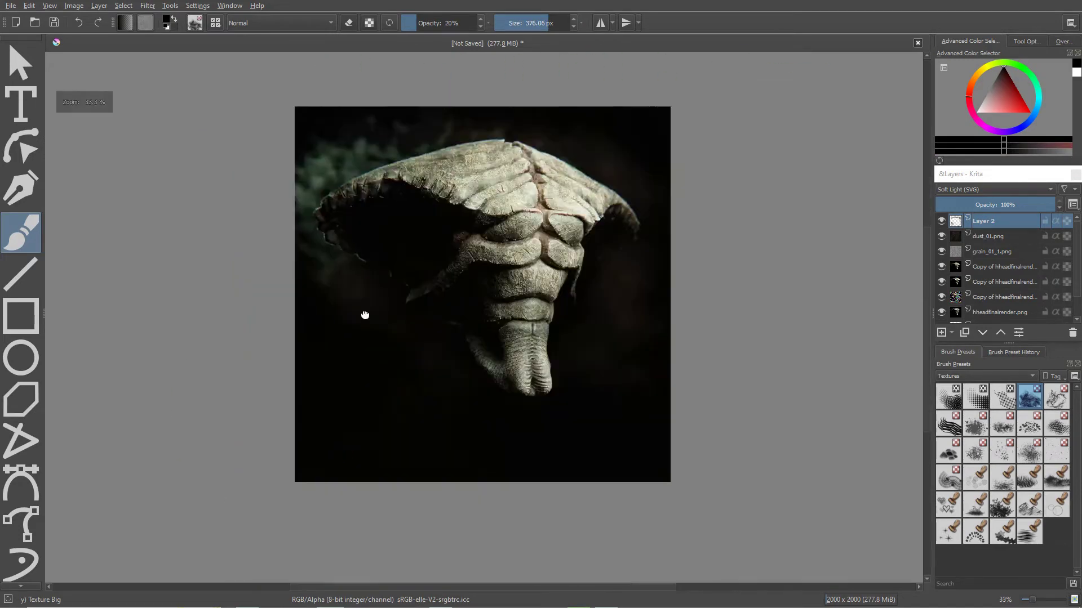
middle_drag(362, 314, 408, 209)
click(929, 145)
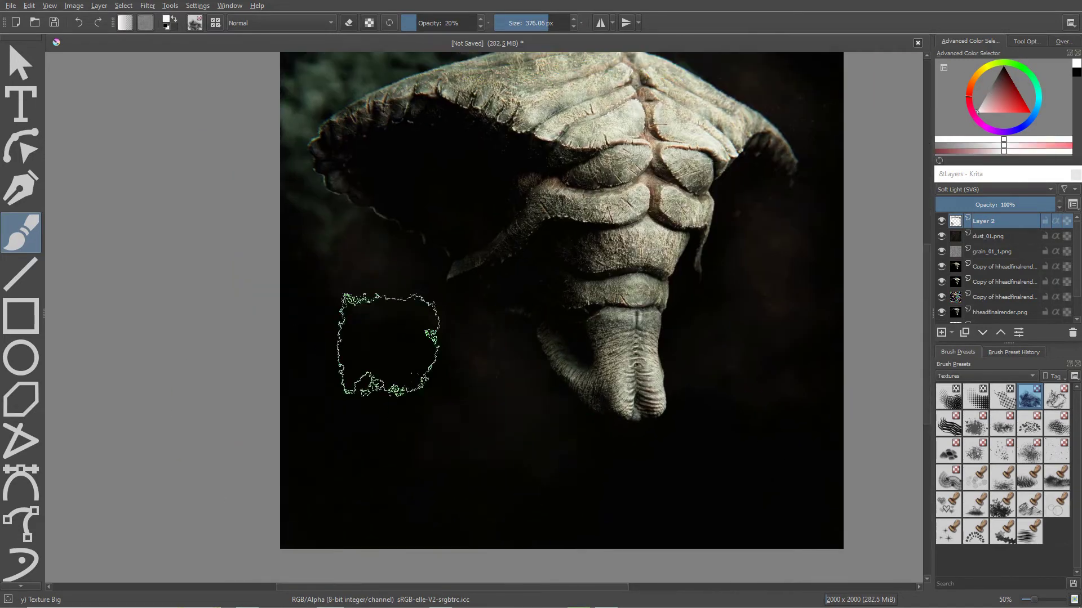